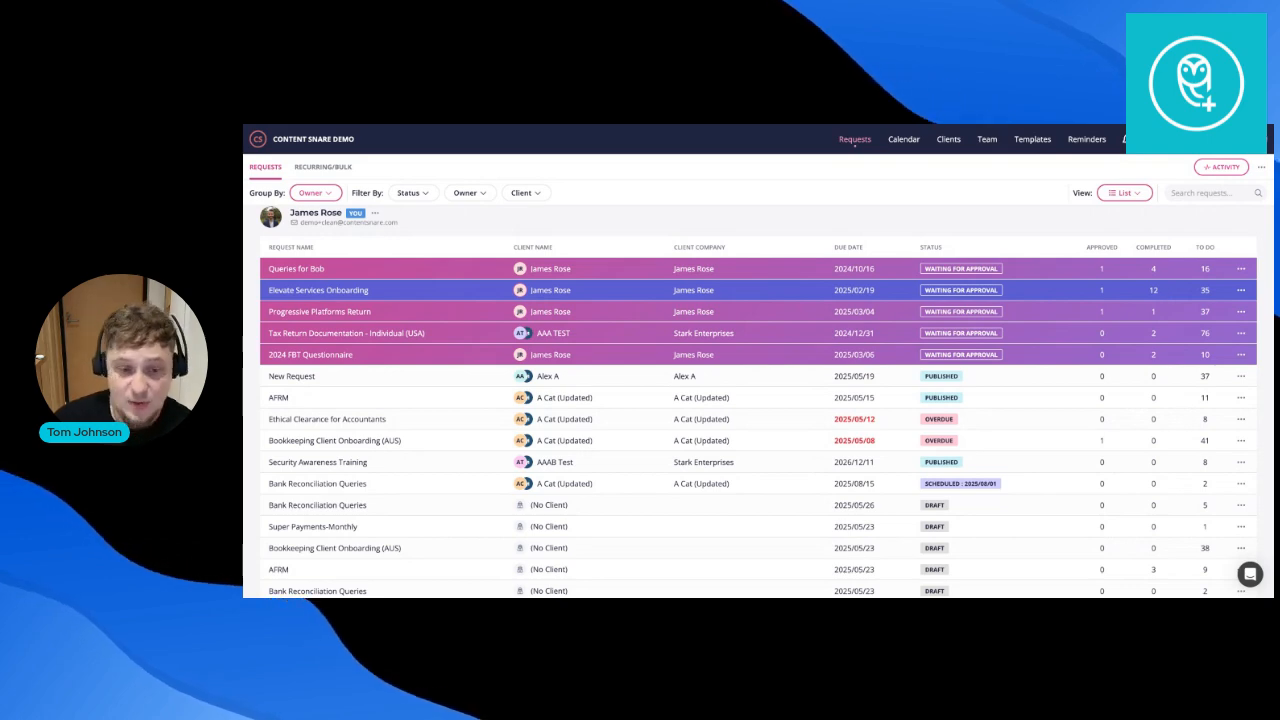
Filter the Requests list to Waiting status and to requests owned by you.
scroll(1007, 320, "down", 1)
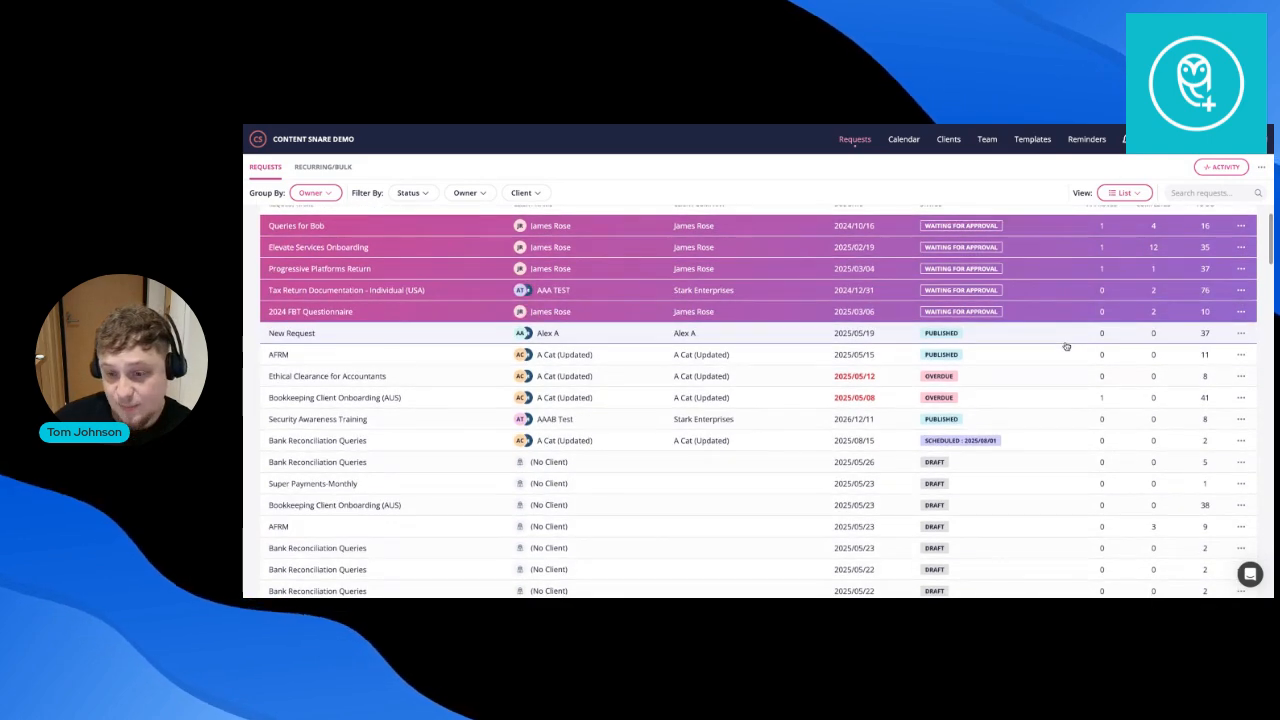
scroll(460, 285, "up", 1)
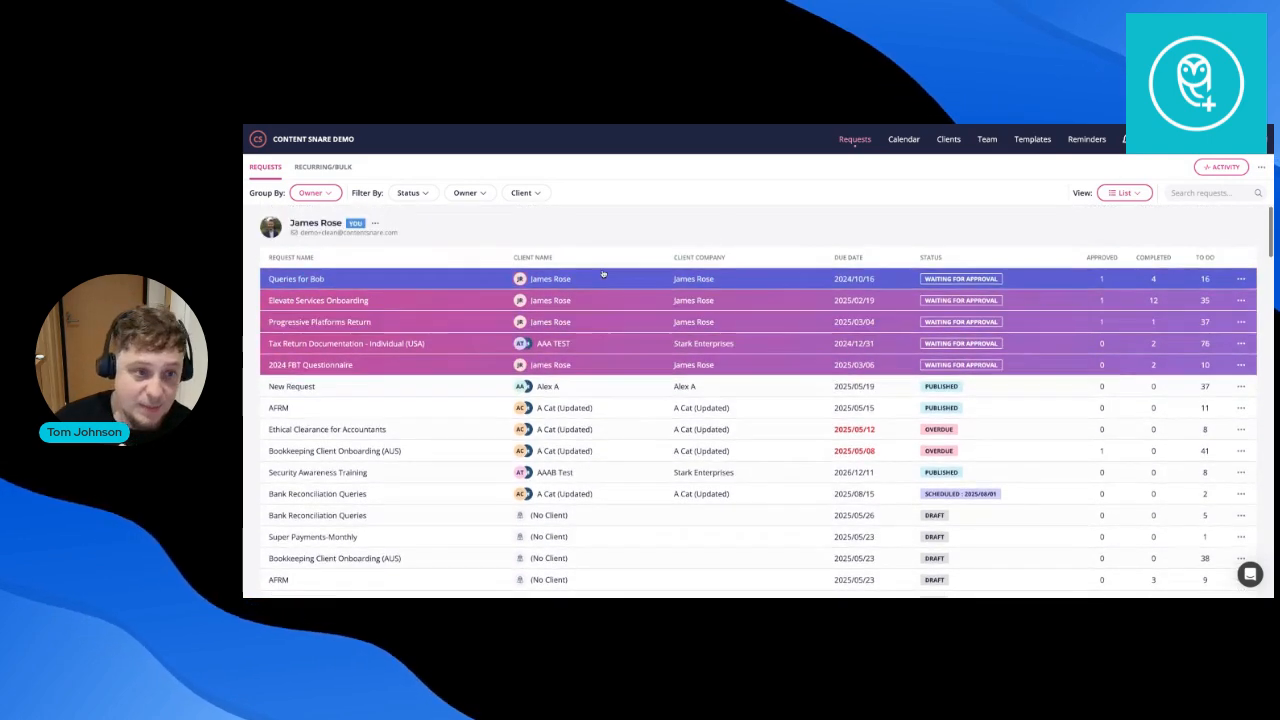
left_click(418, 195)
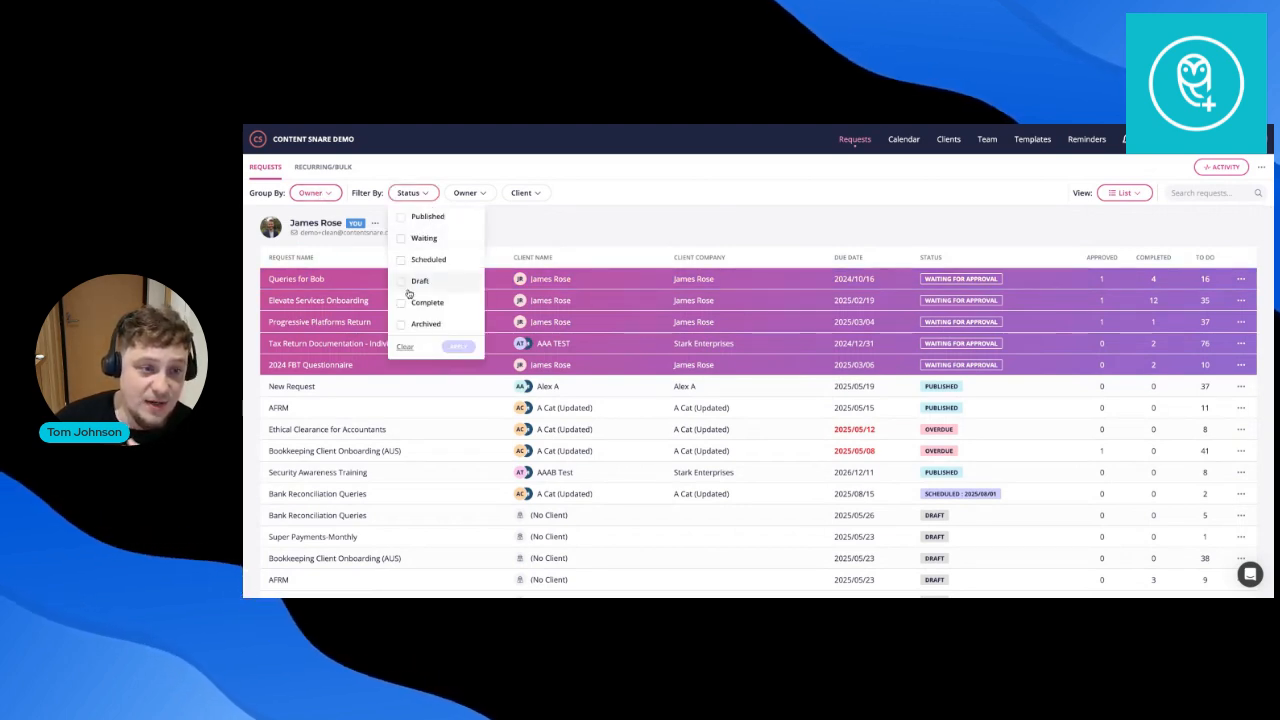
left_click(401, 238)
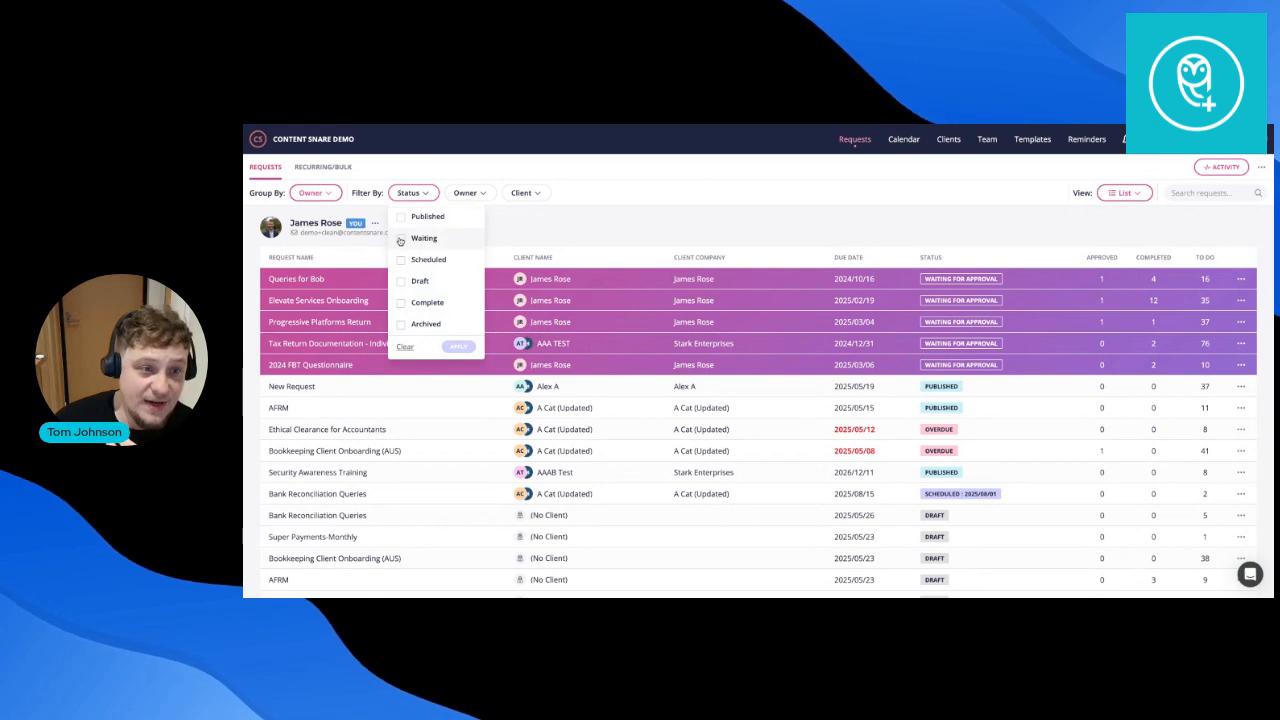
left_click(466, 193)
left_click(495, 302)
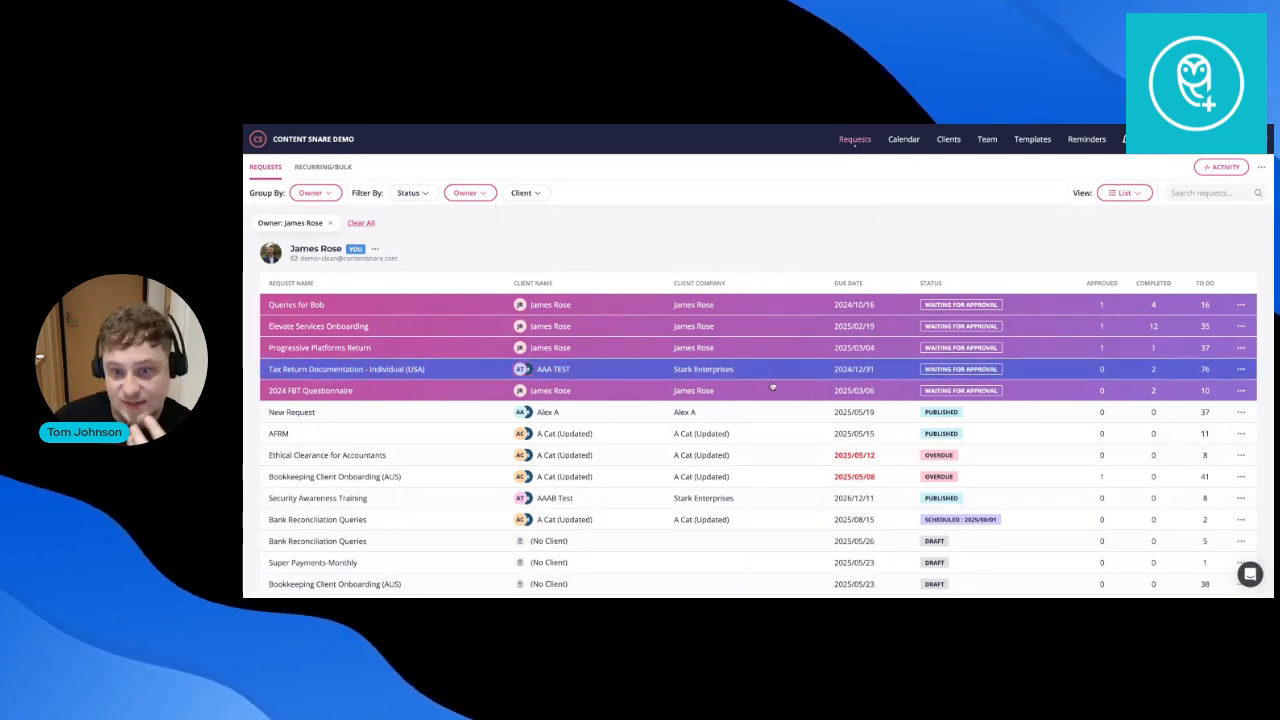
scroll(760, 517, "down", 2)
scroll(757, 520, "up", 2)
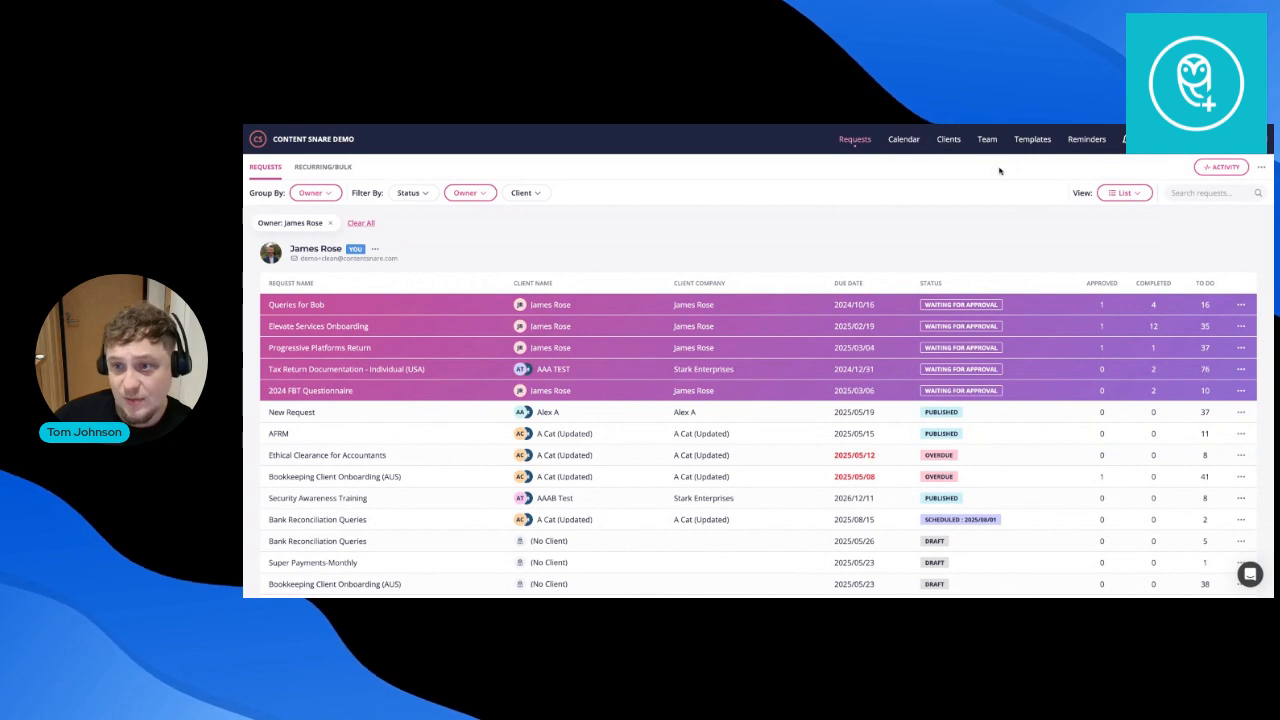
Go to Settings > Branding and review the logo, #7678ED/#D3498E colours and email-domain section.
left_click(1190, 139)
left_click(1146, 212)
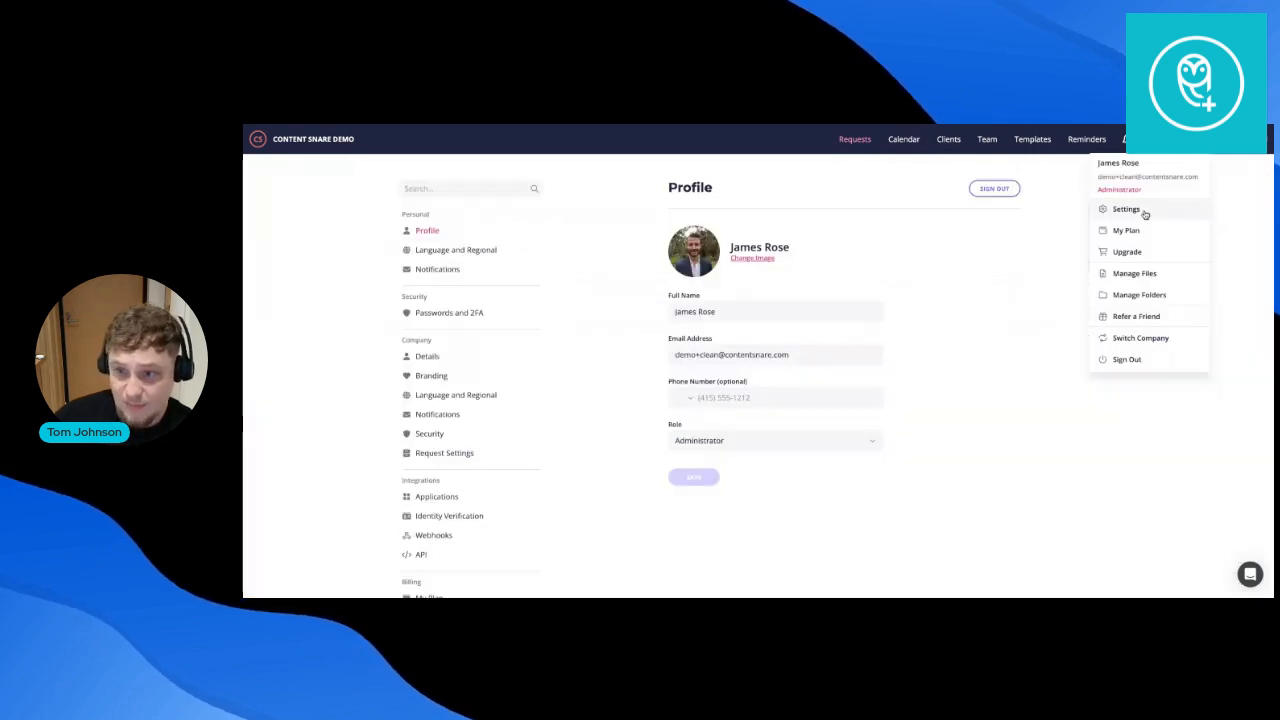
left_click(432, 375)
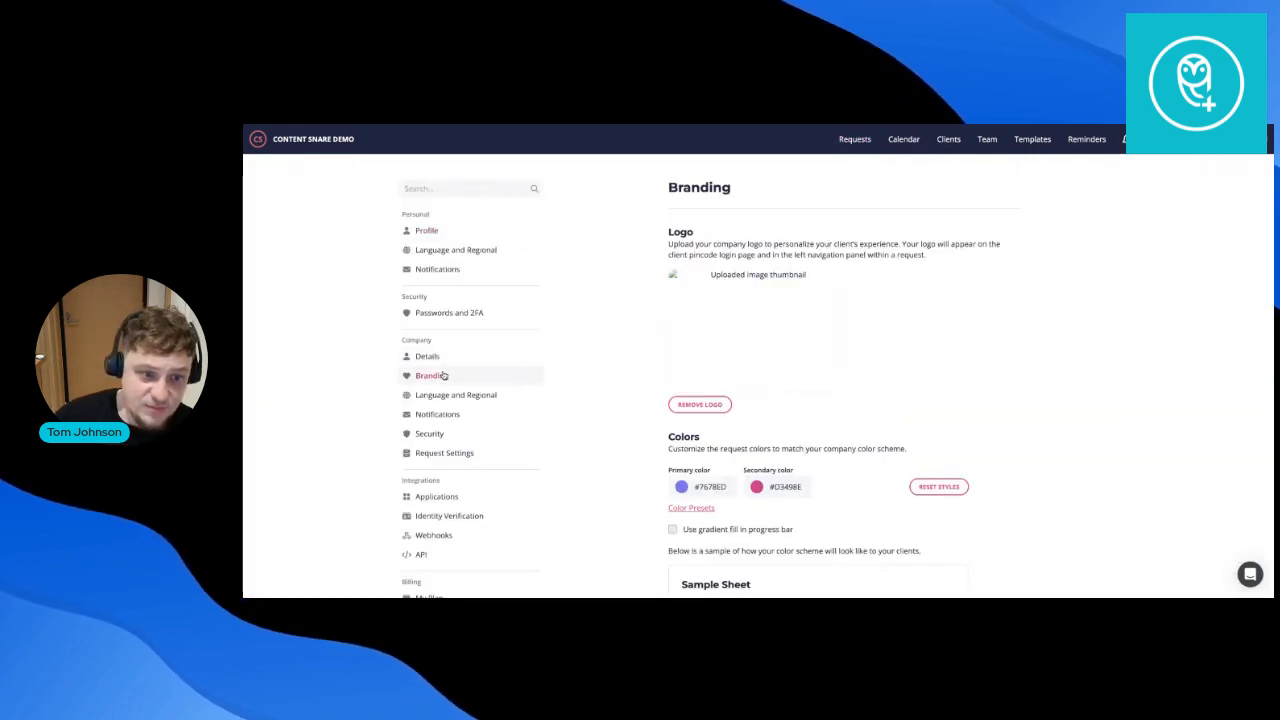
scroll(952, 422, "down", 2)
scroll(952, 422, "up", 1)
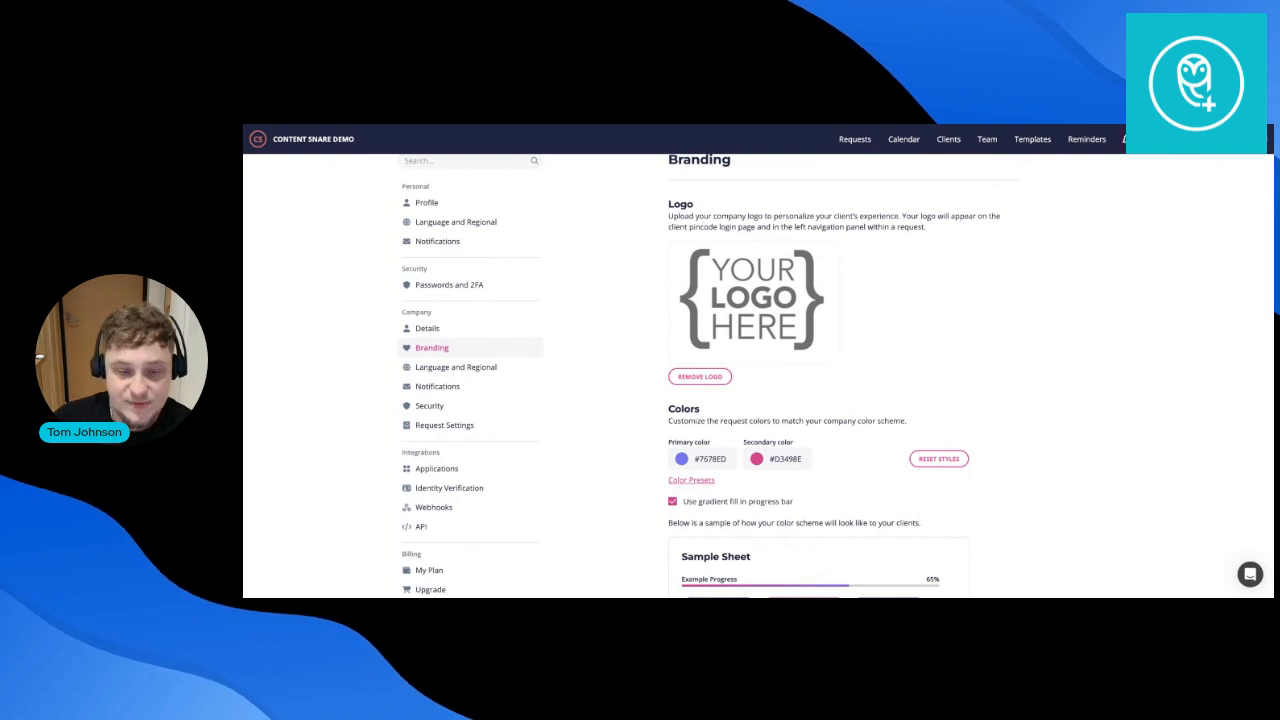
scroll(750, 300, "down", 1)
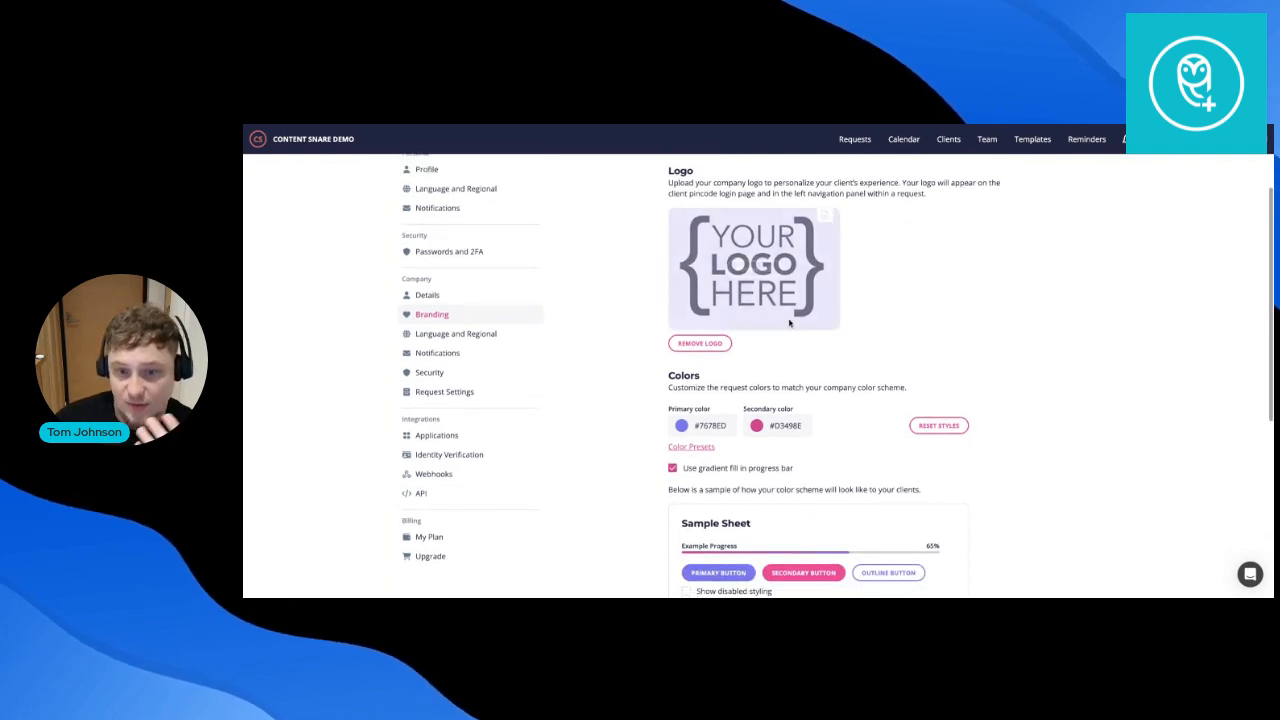
scroll(770, 350, "down", 3)
scroll(774, 405, "down", 4)
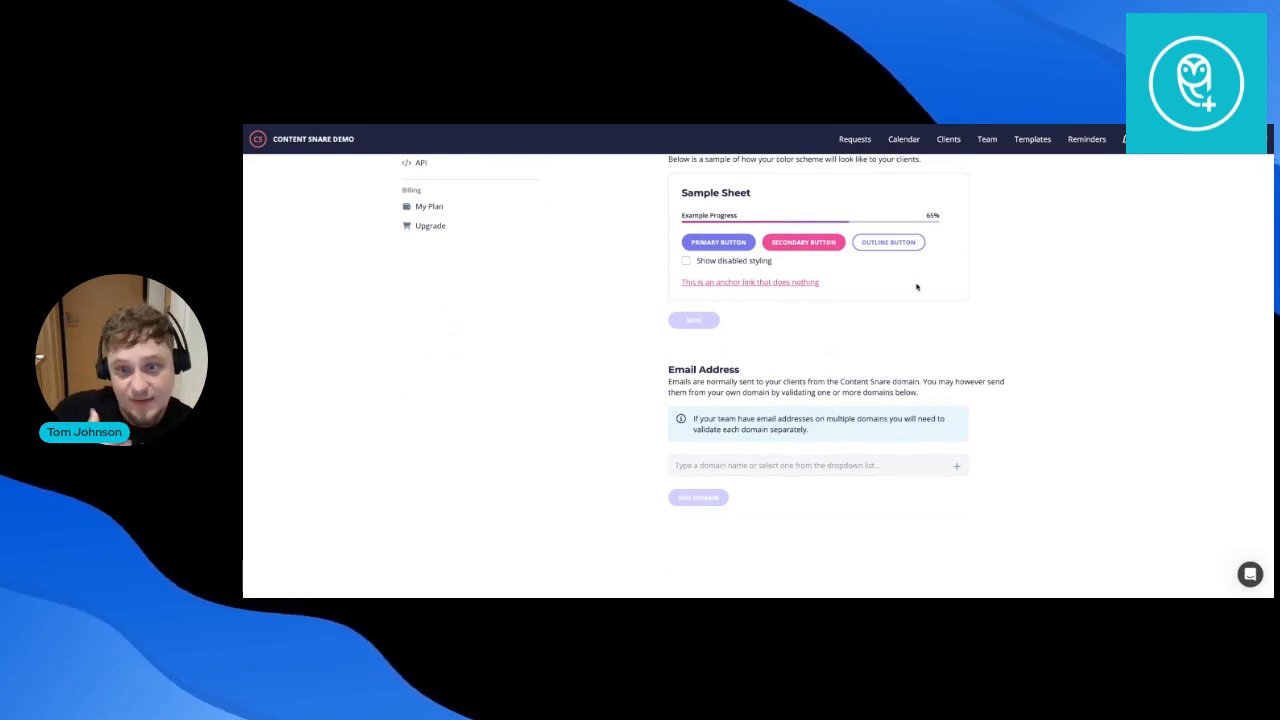
scroll(910, 293, "up", 5)
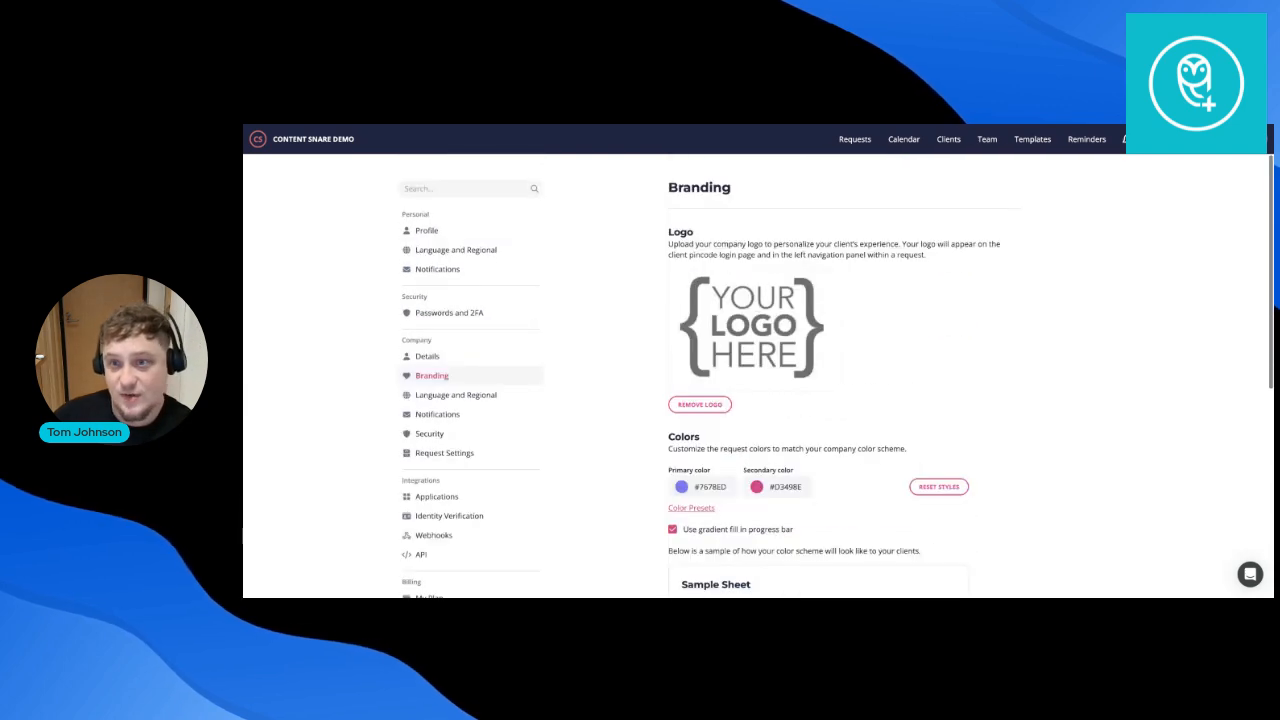
Browse the Accounting/Bookkeeping request templates, then go to the Reminders schedule list.
left_click(1031, 140)
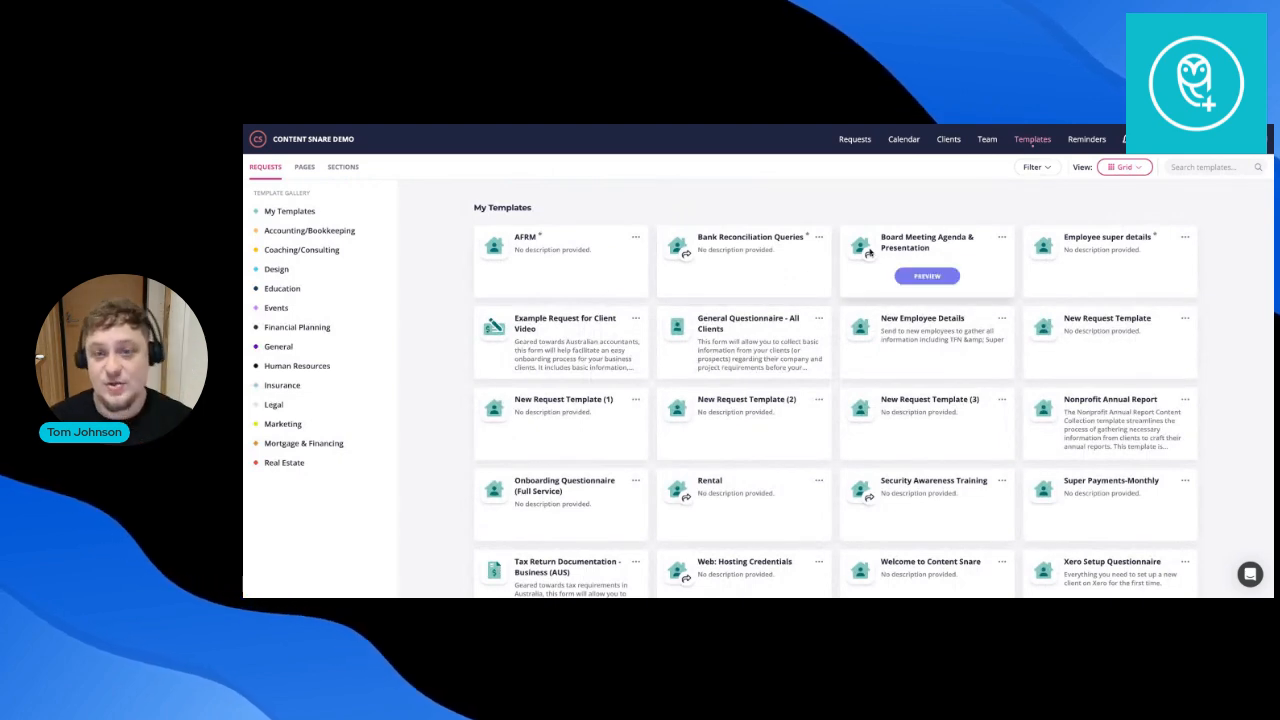
mouse_move(869, 253)
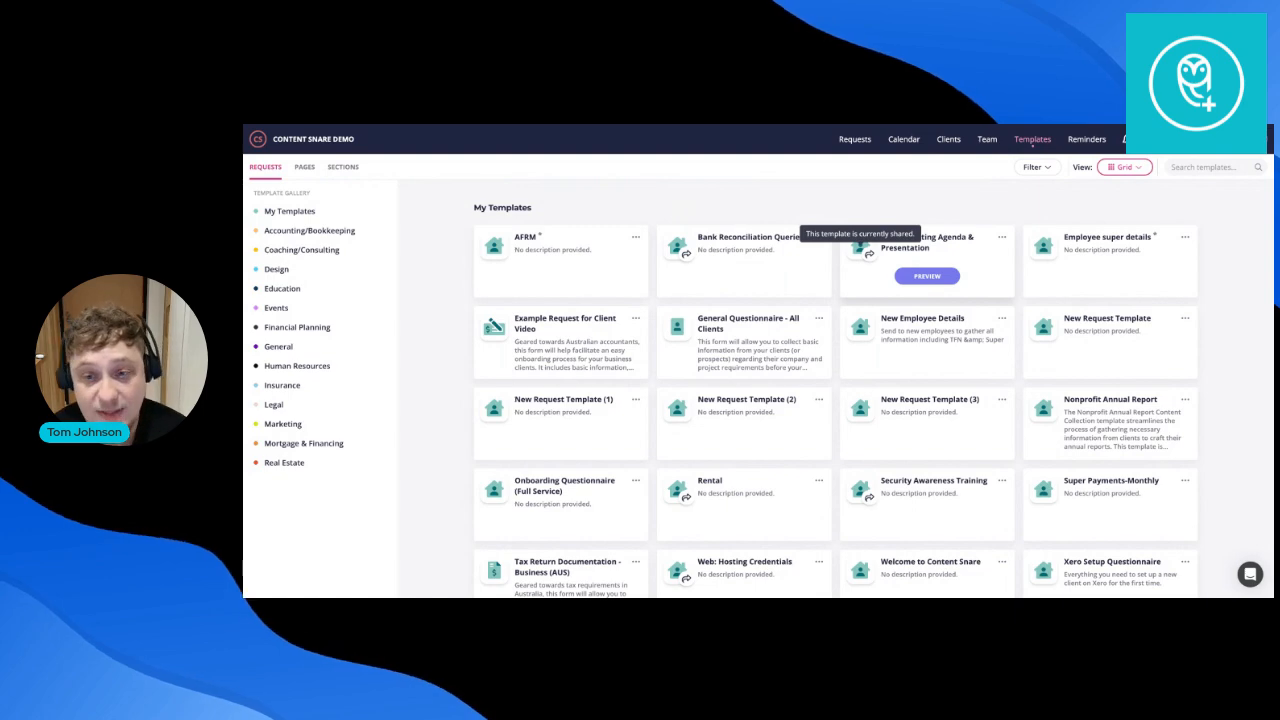
left_click(309, 230)
scroll(930, 340, "down", 2)
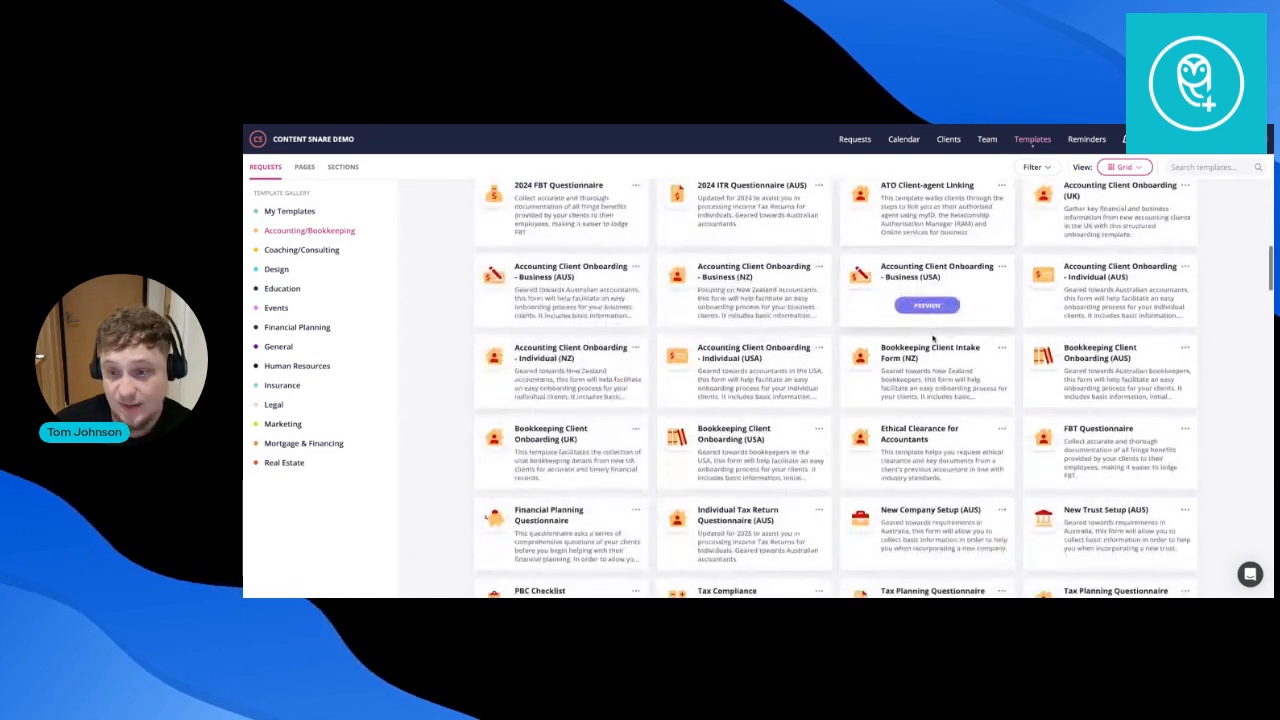
scroll(932, 338, "down", 7)
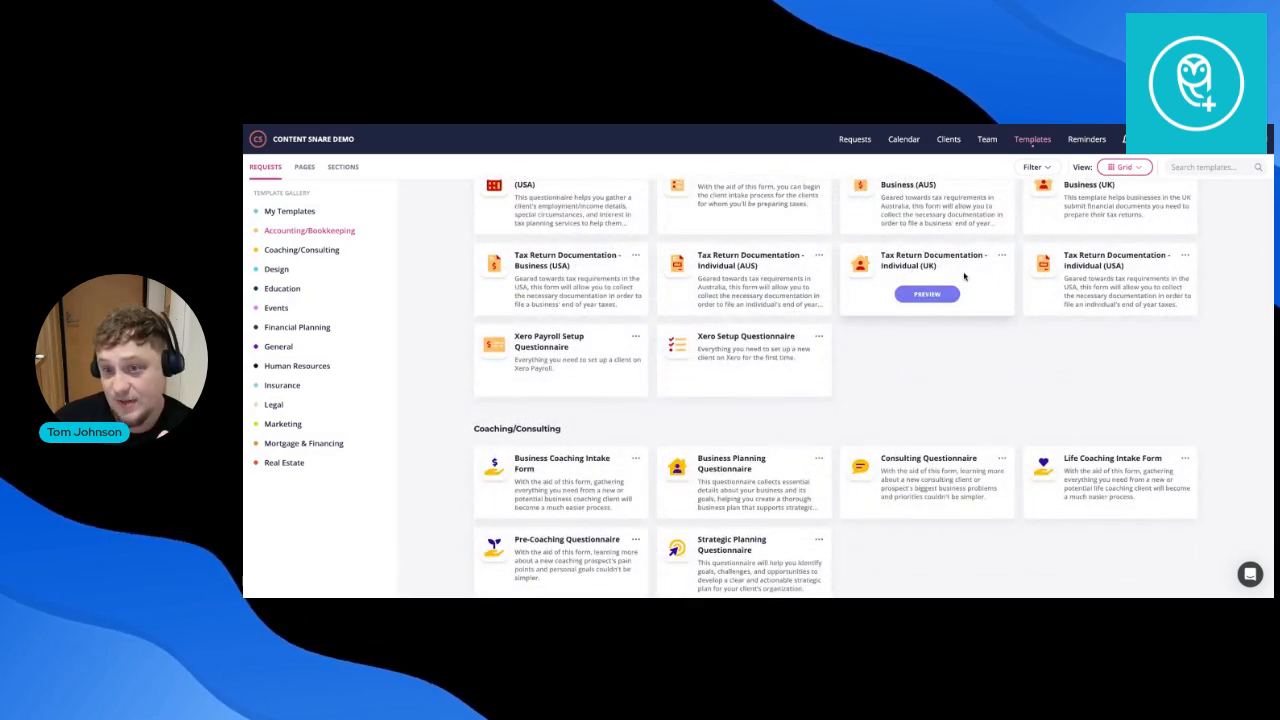
scroll(964, 276, "up", 1)
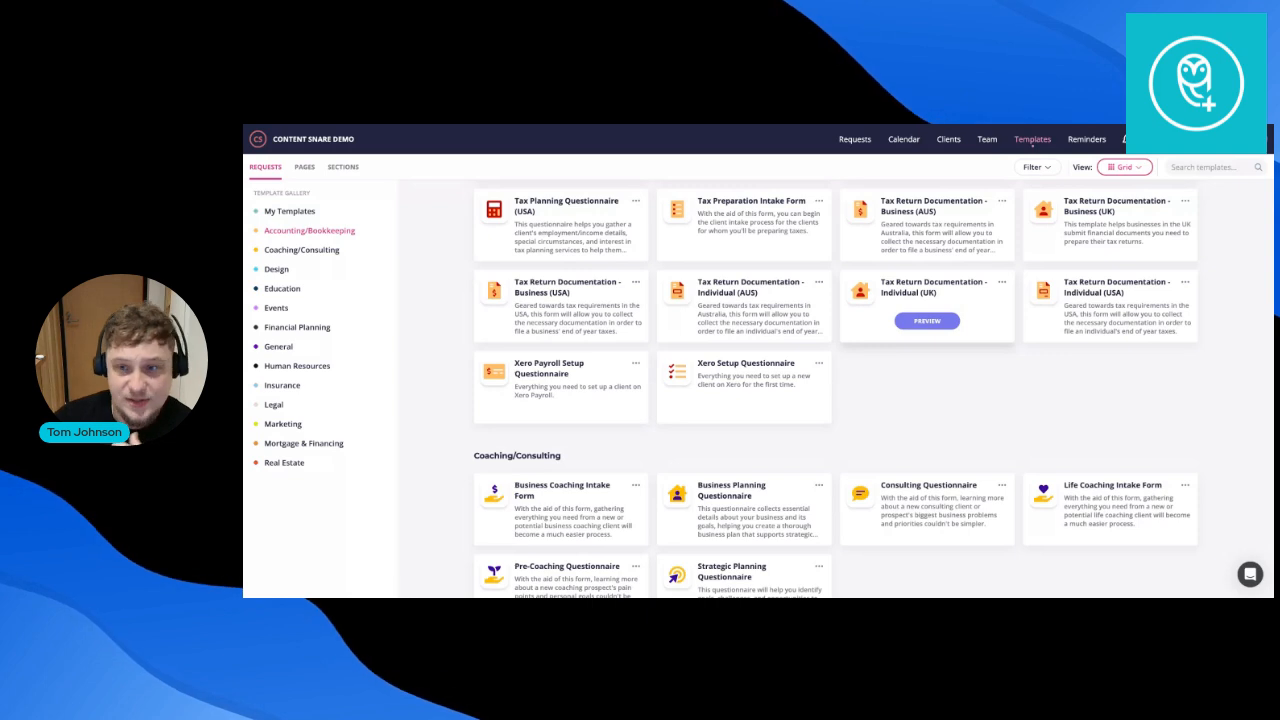
left_click(1090, 141)
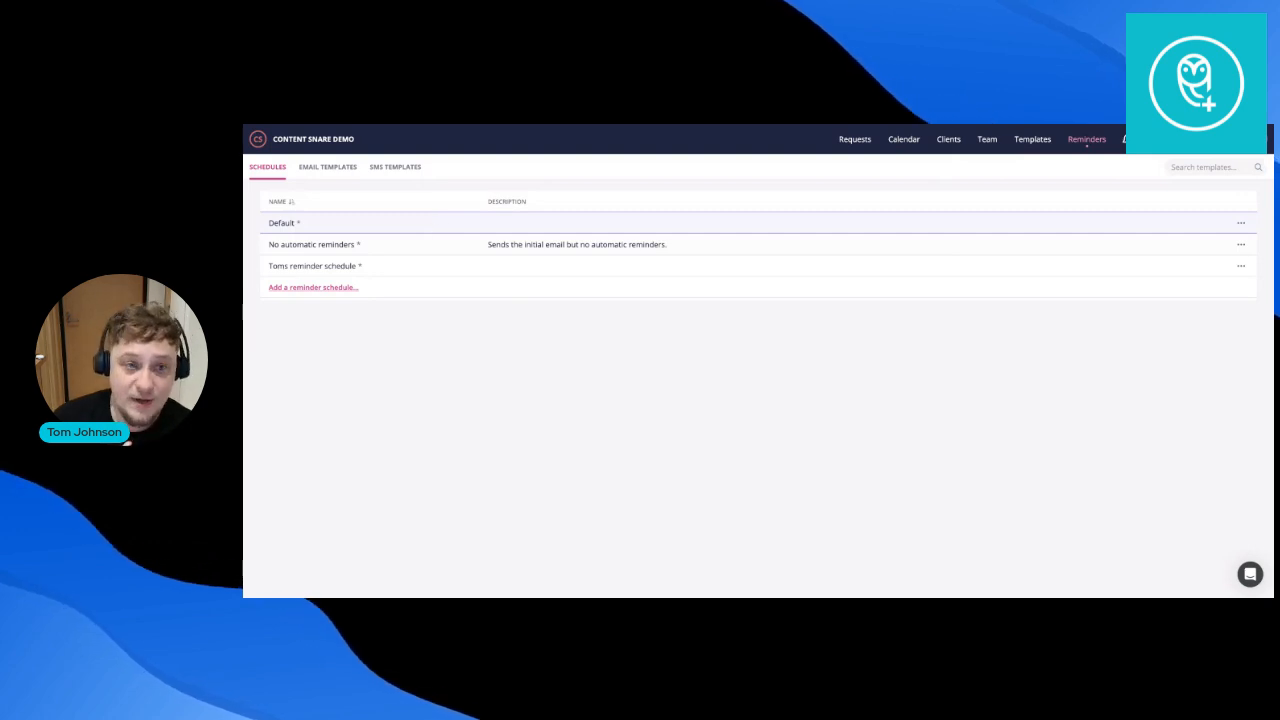
Review the Default reminder schedule's rules and return to the schedules list.
left_click(282, 223)
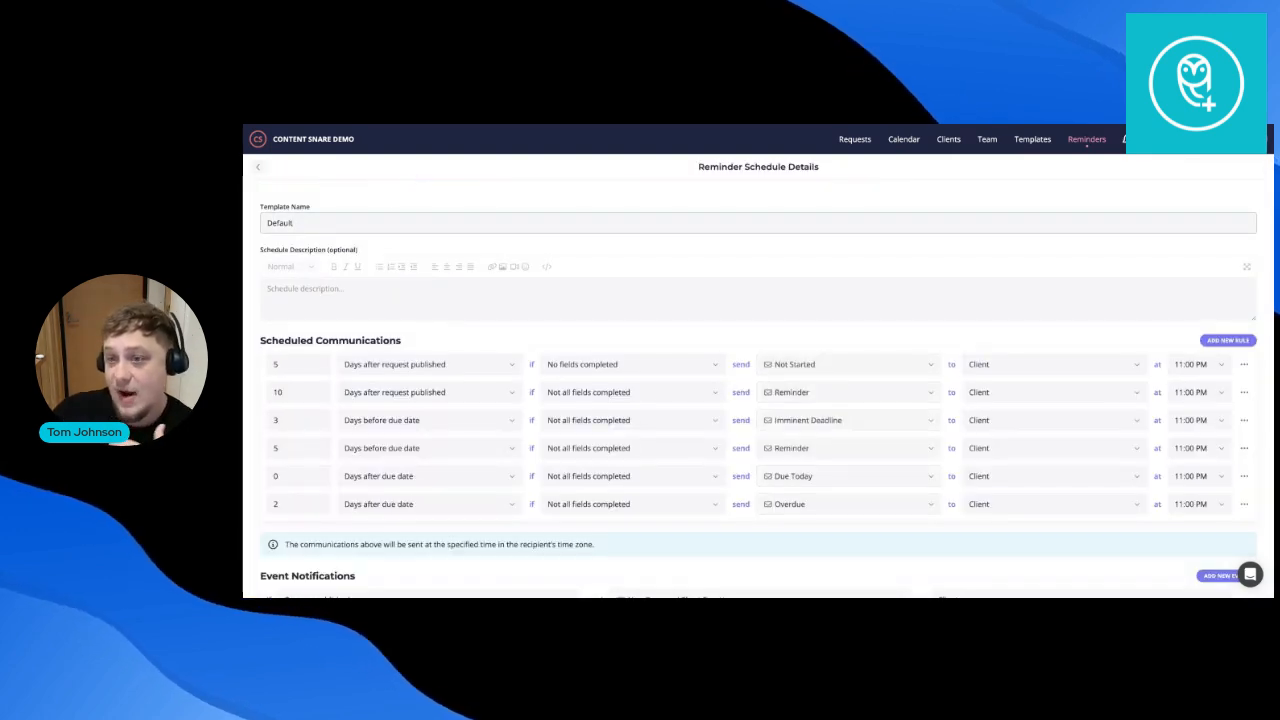
scroll(350, 342, "down", 1)
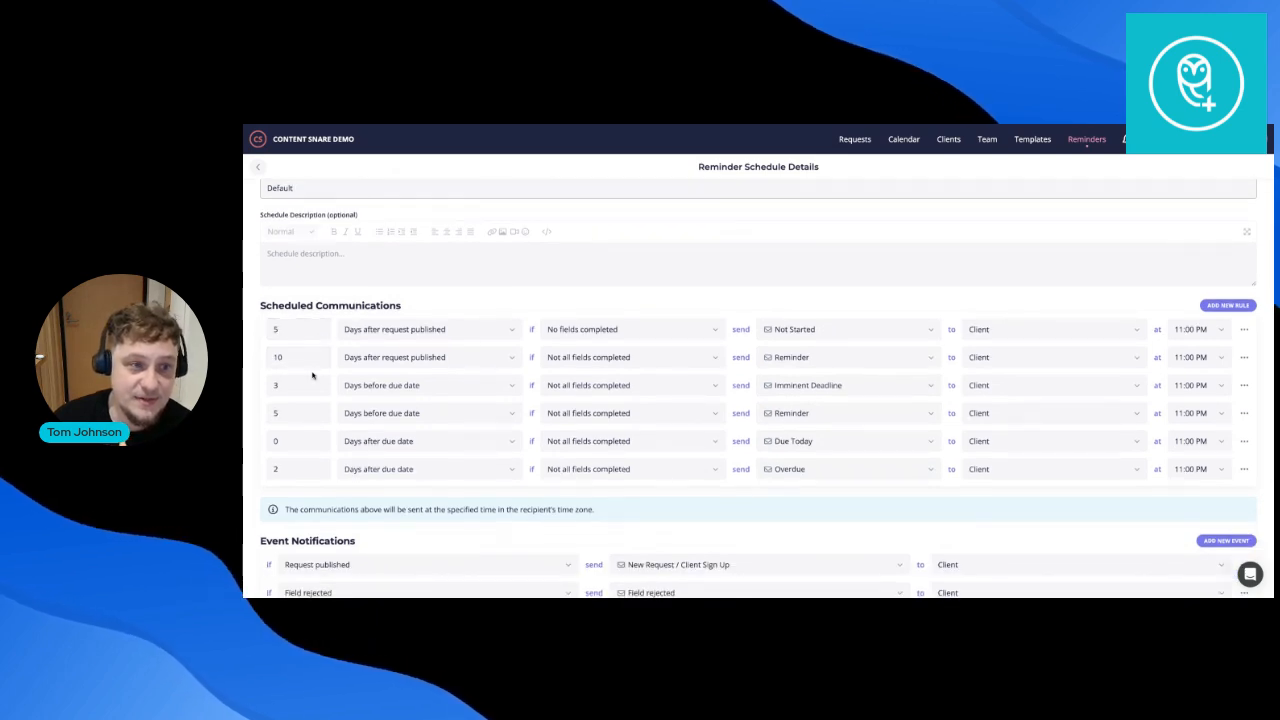
scroll(535, 343, "down", 1)
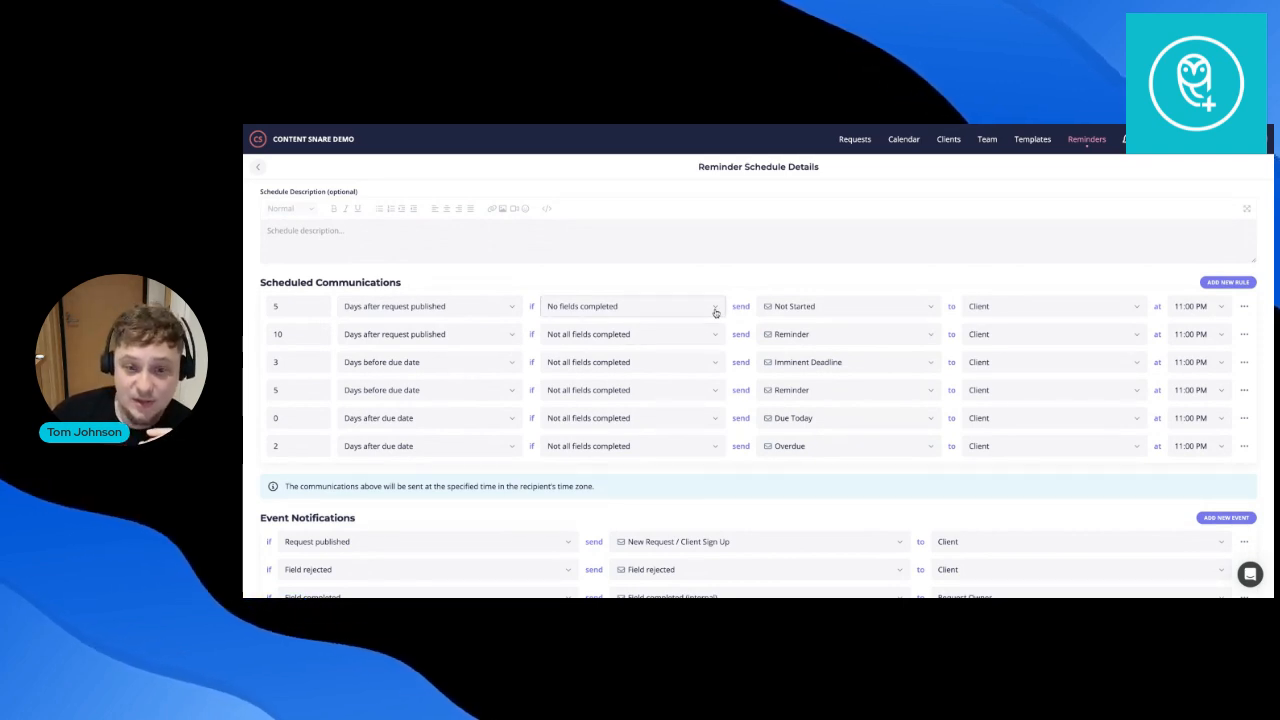
scroll(713, 449, "up", 1)
scroll(713, 449, "up", 1)
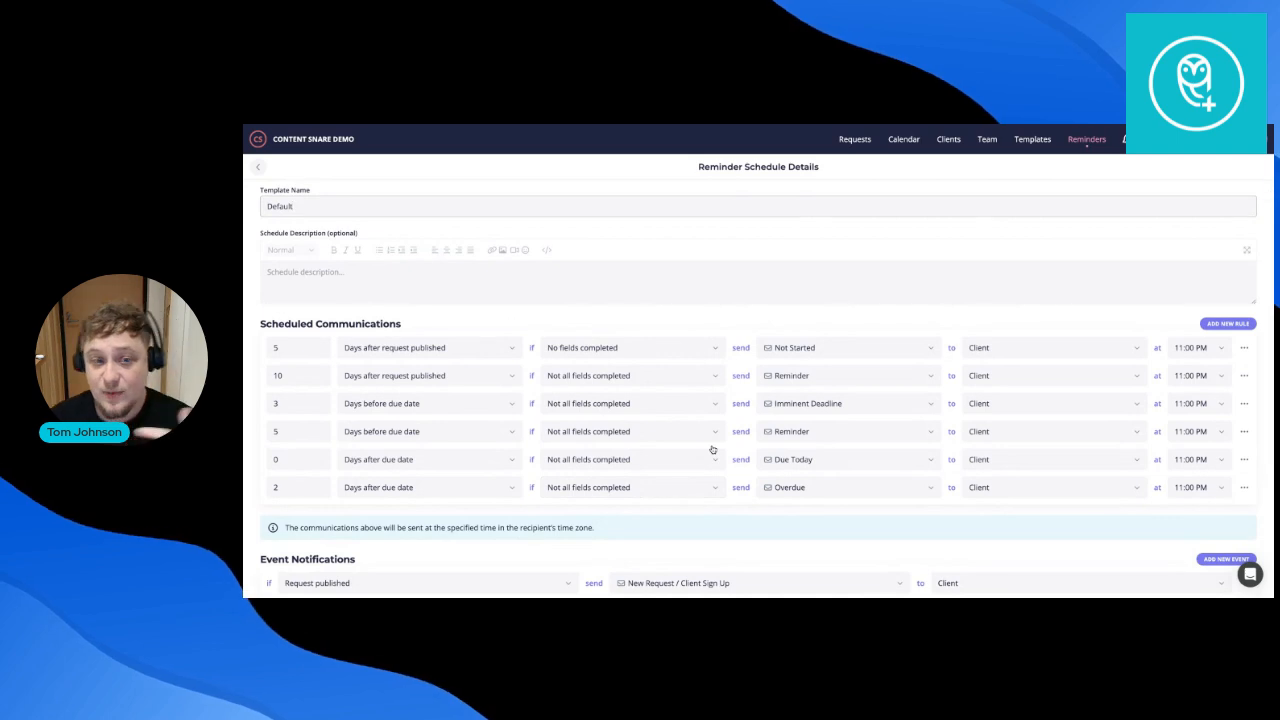
left_click(259, 168)
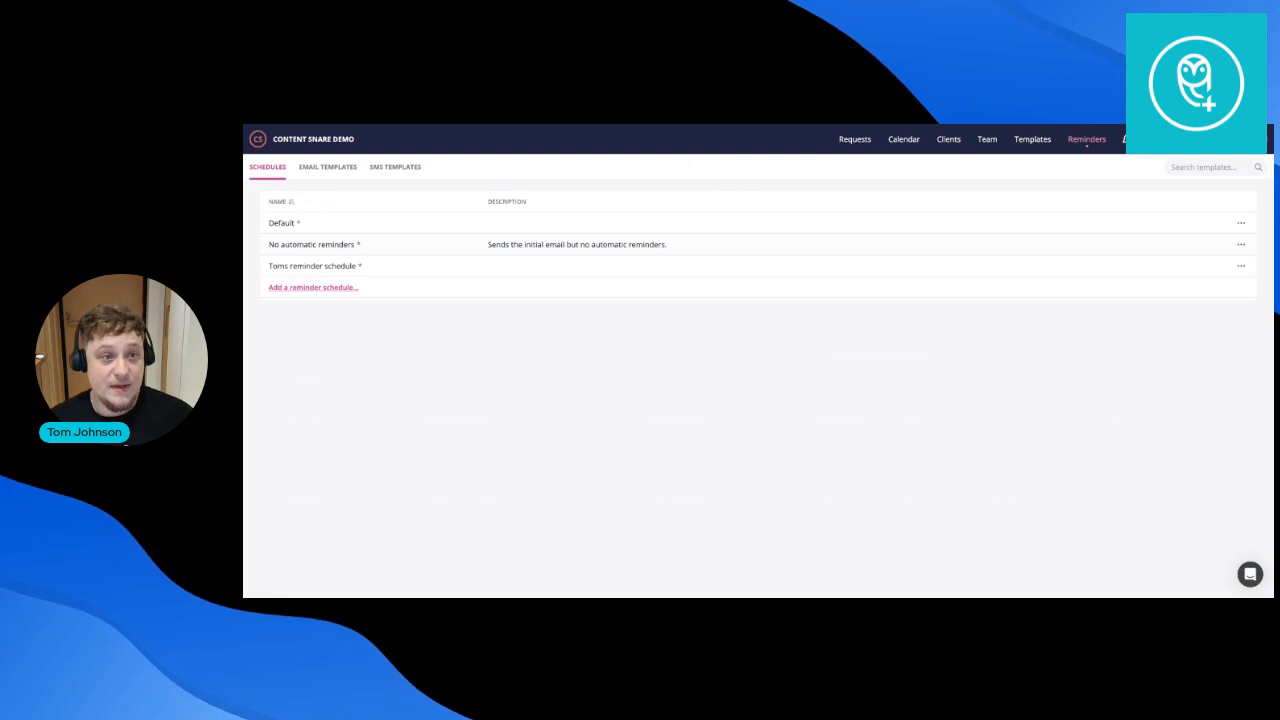
Start a new reminder schedule and look over its rule's condition and SMS template options.
left_click(319, 291)
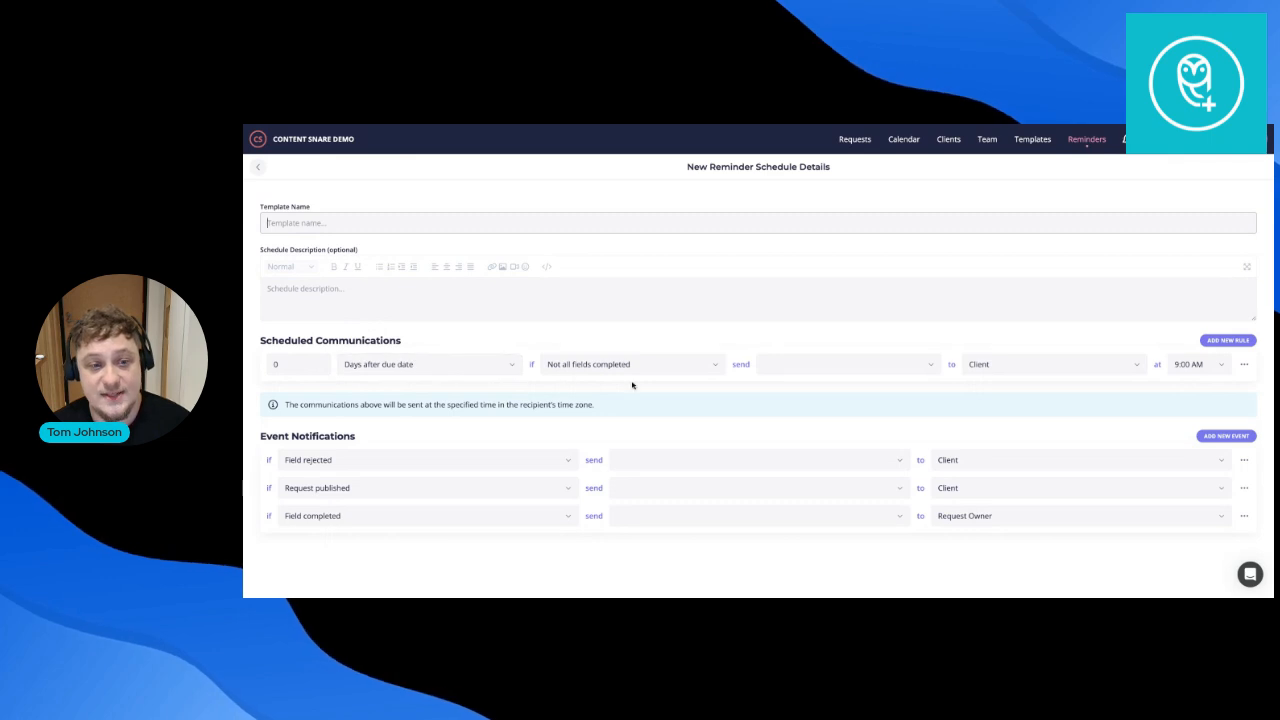
left_click(664, 376)
left_click(894, 376)
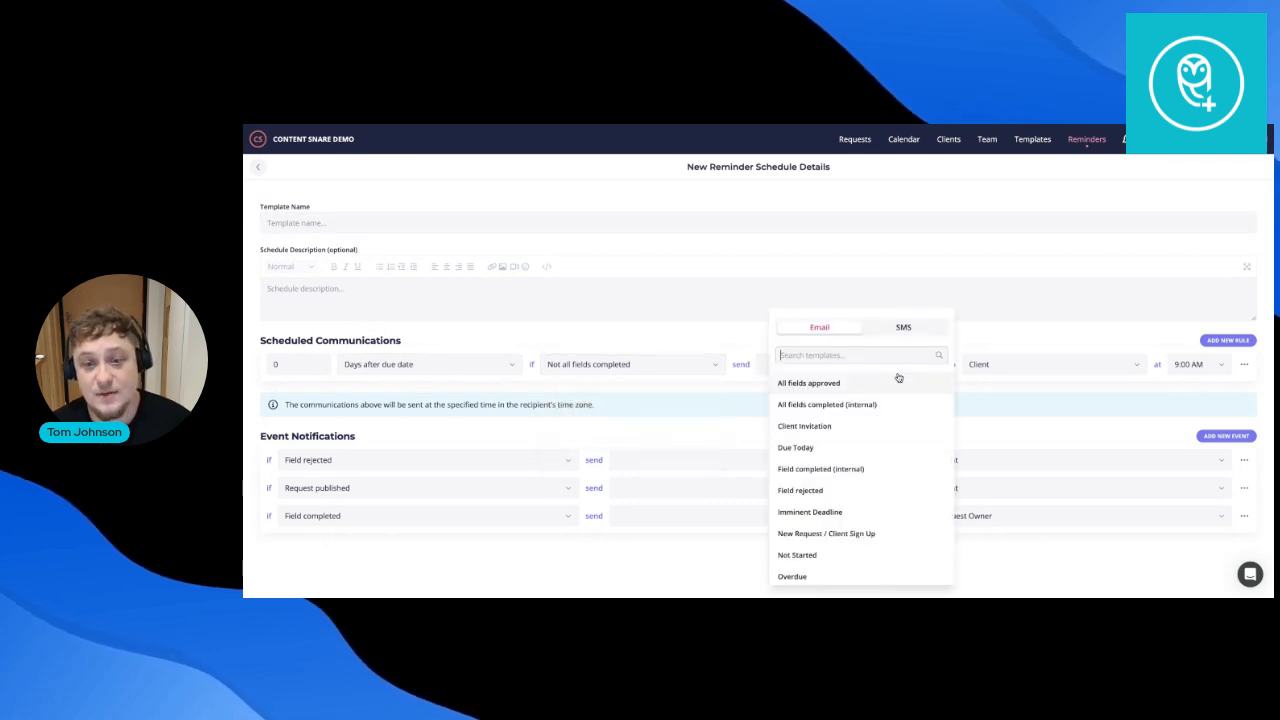
left_click(904, 328)
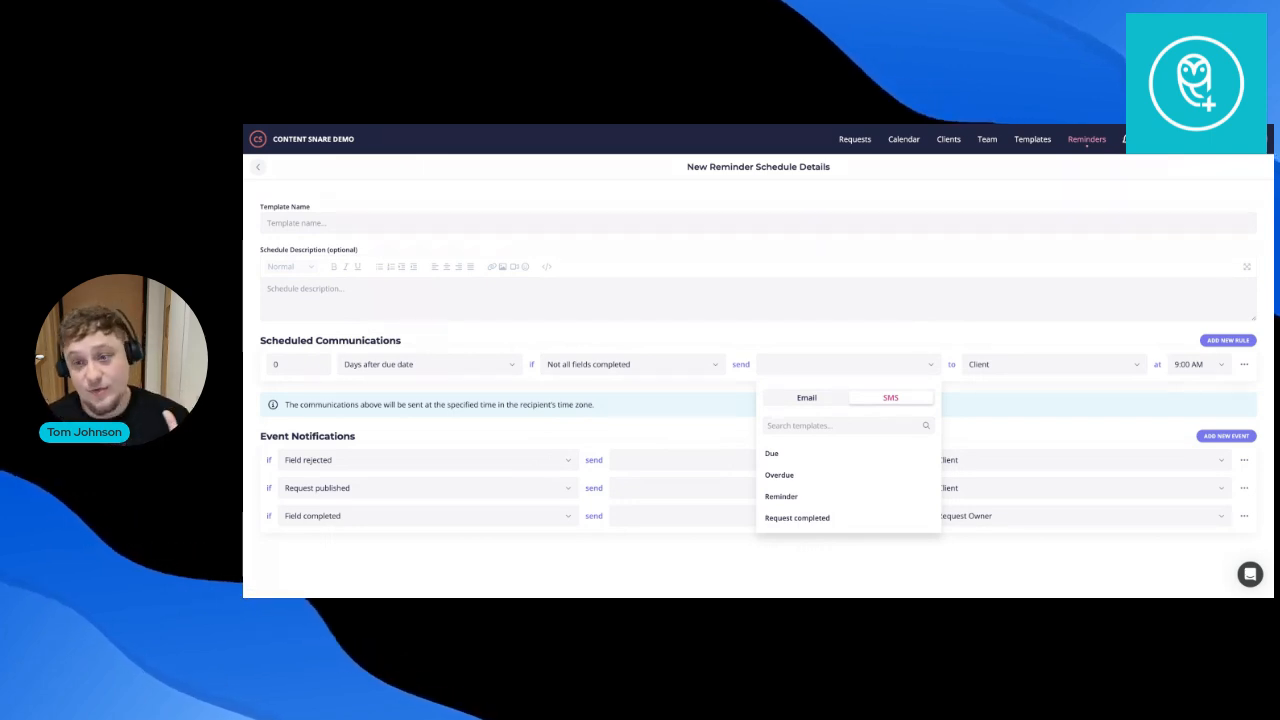
left_click(804, 335)
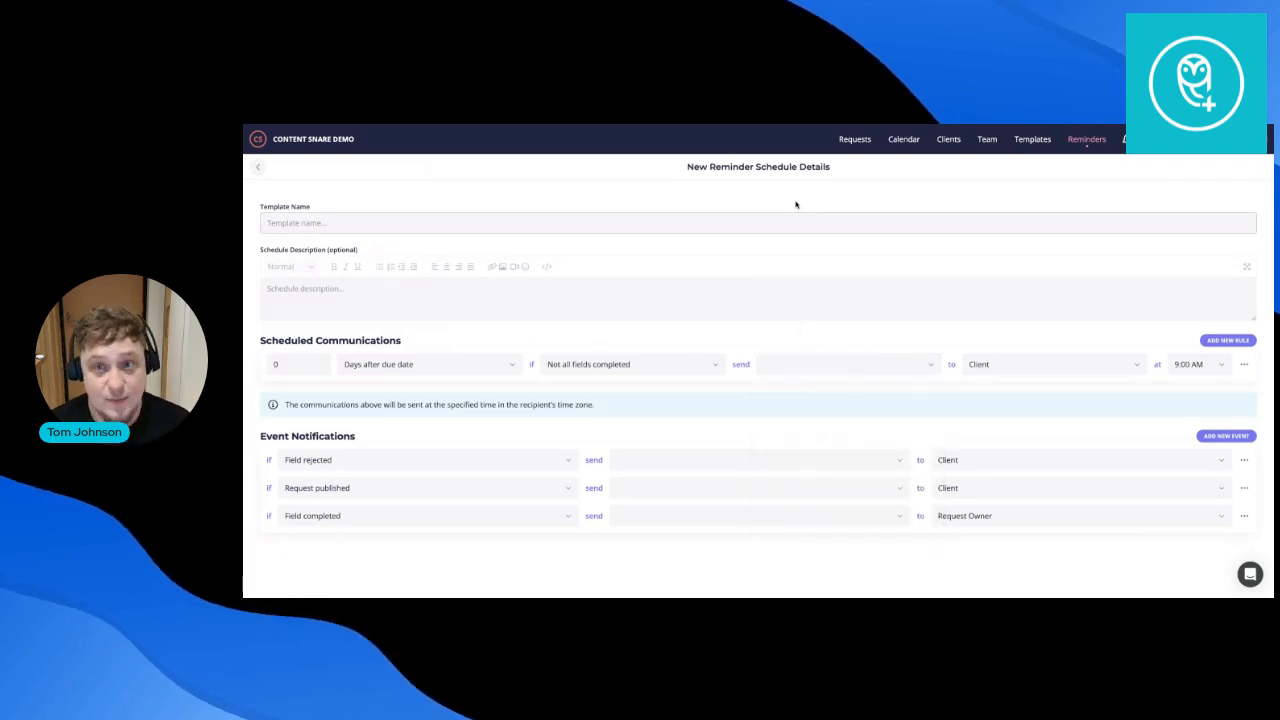
Preview the Tax Return Documentation - Individual (UK) template from the templates gallery.
left_click(1031, 139)
scroll(860, 330, "down", 15)
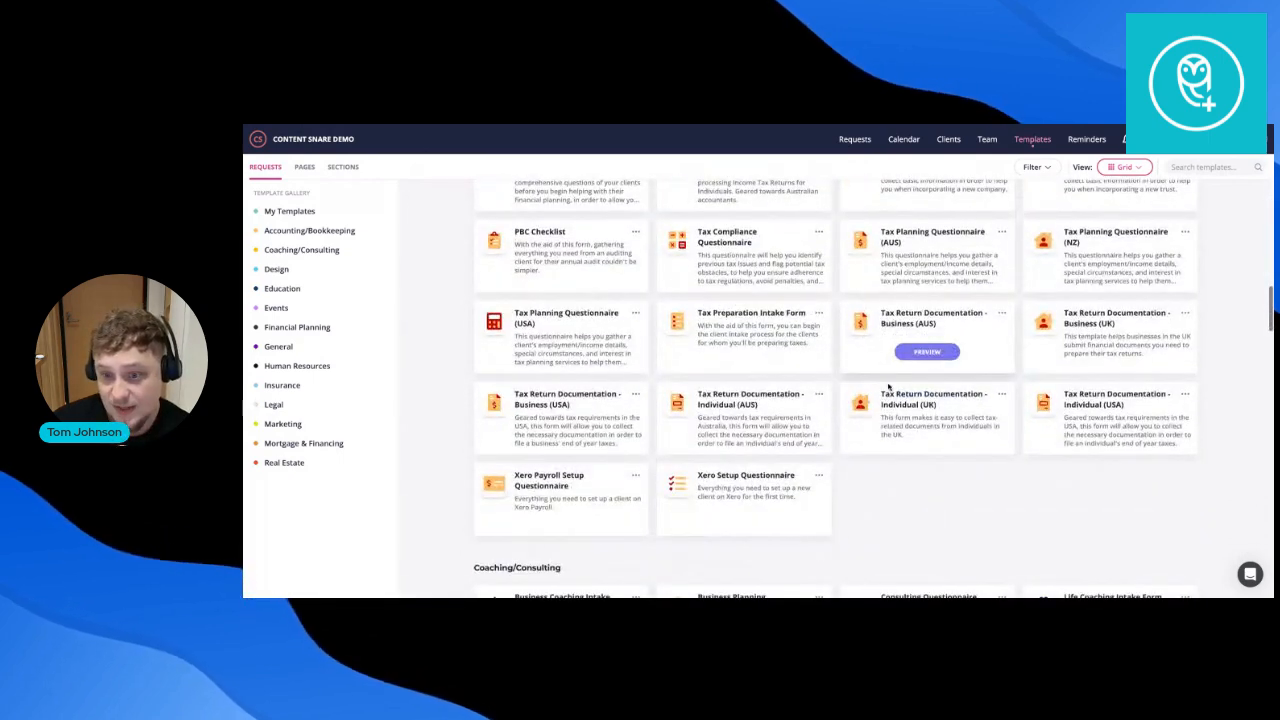
mouse_move(930, 433)
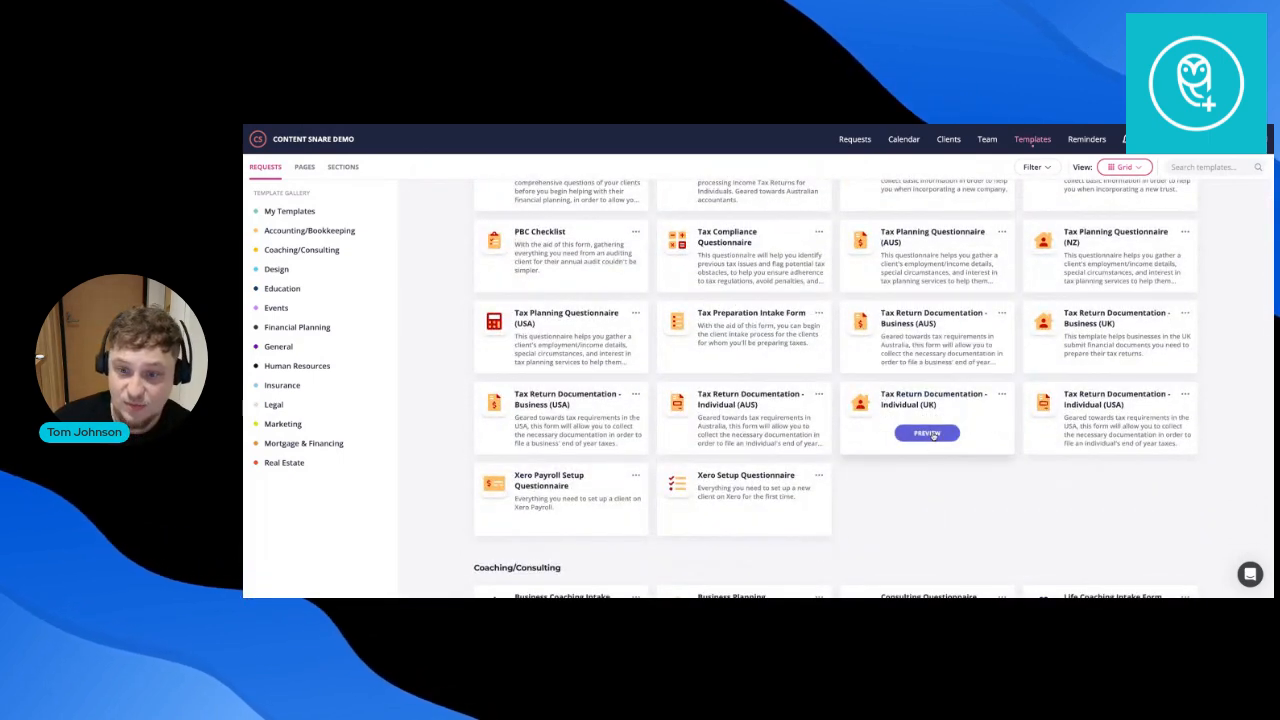
left_click(928, 433)
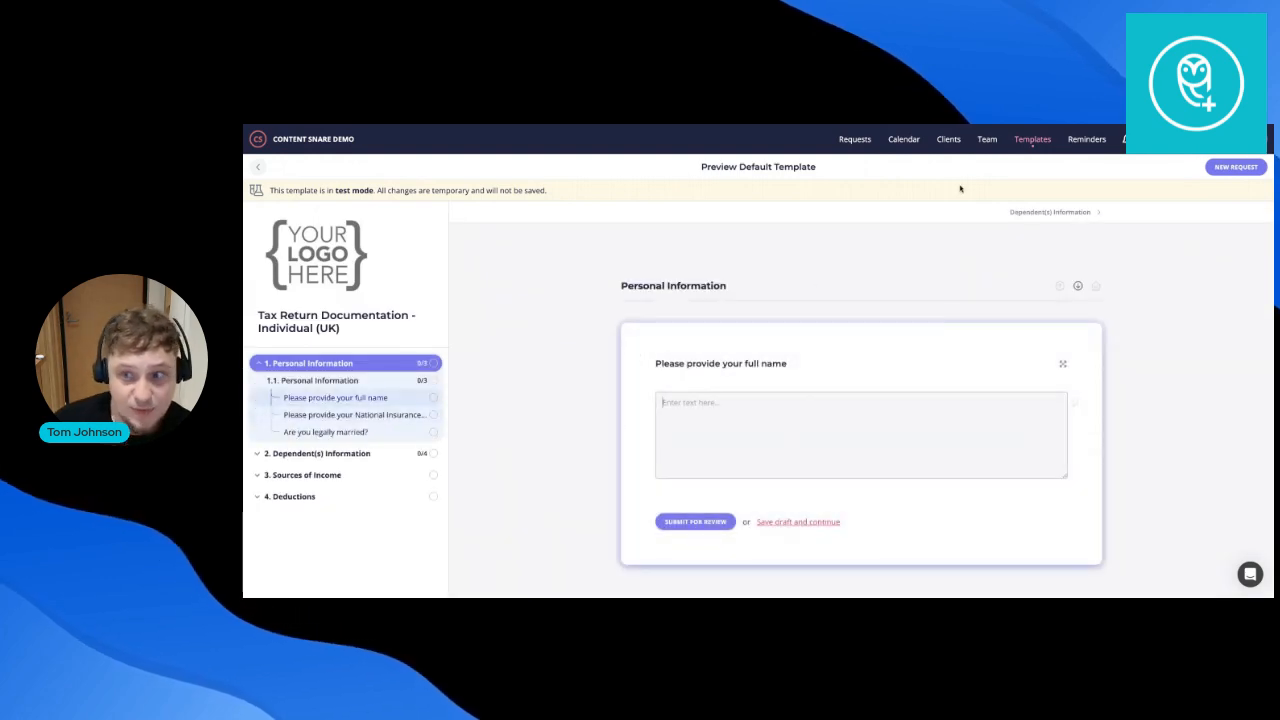
Create a request from it, review the prefilled name, instructions and owner, and save and continue.
left_click(1238, 172)
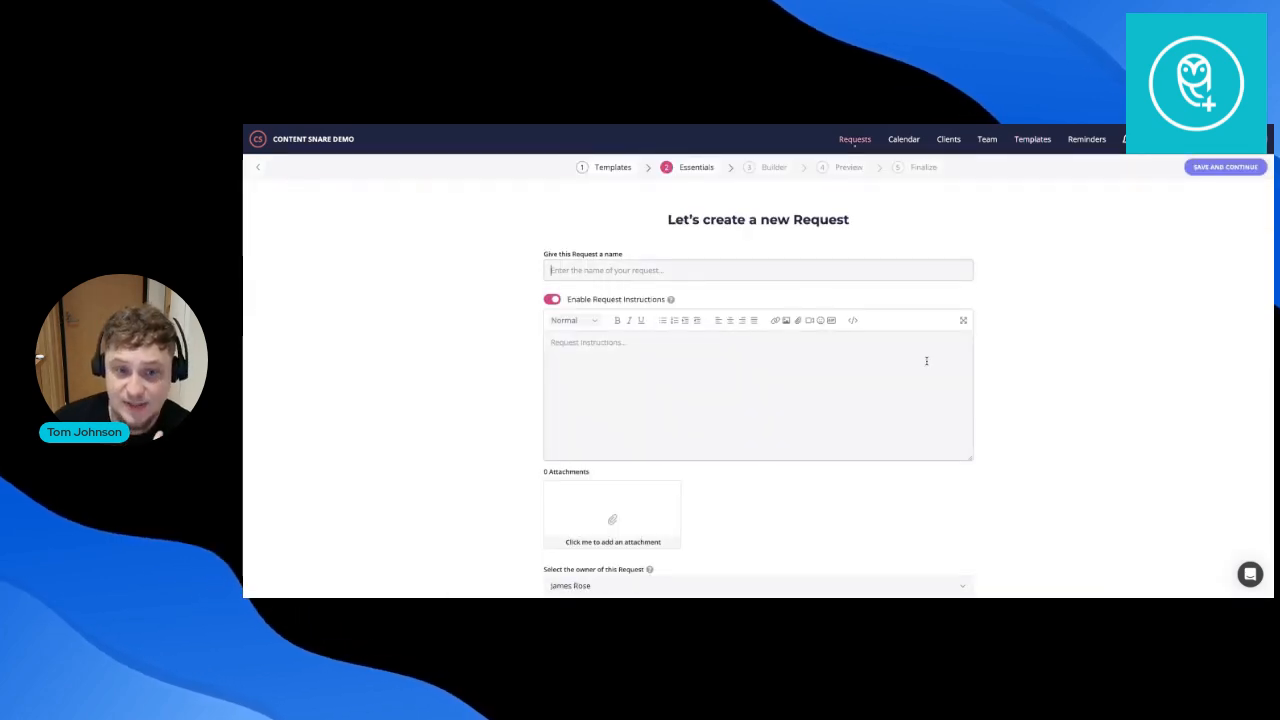
scroll(940, 345, "down", 1)
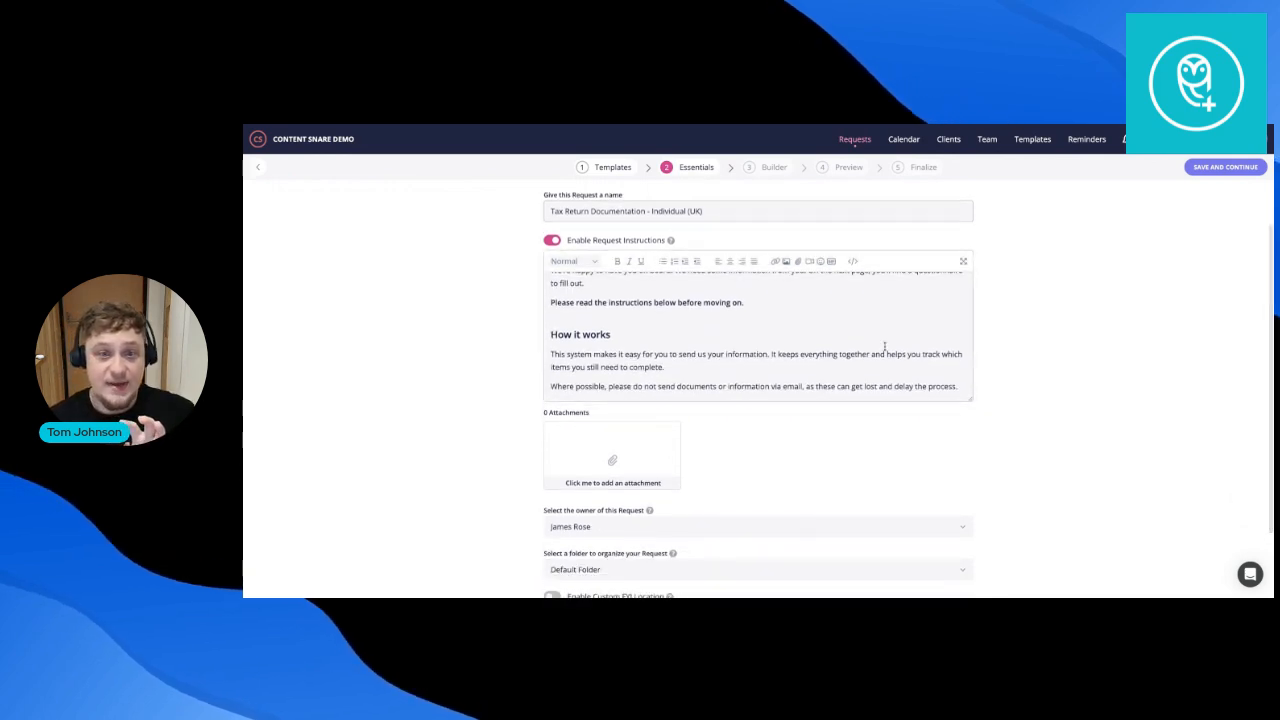
scroll(883, 337, "up", 1)
left_click(884, 346)
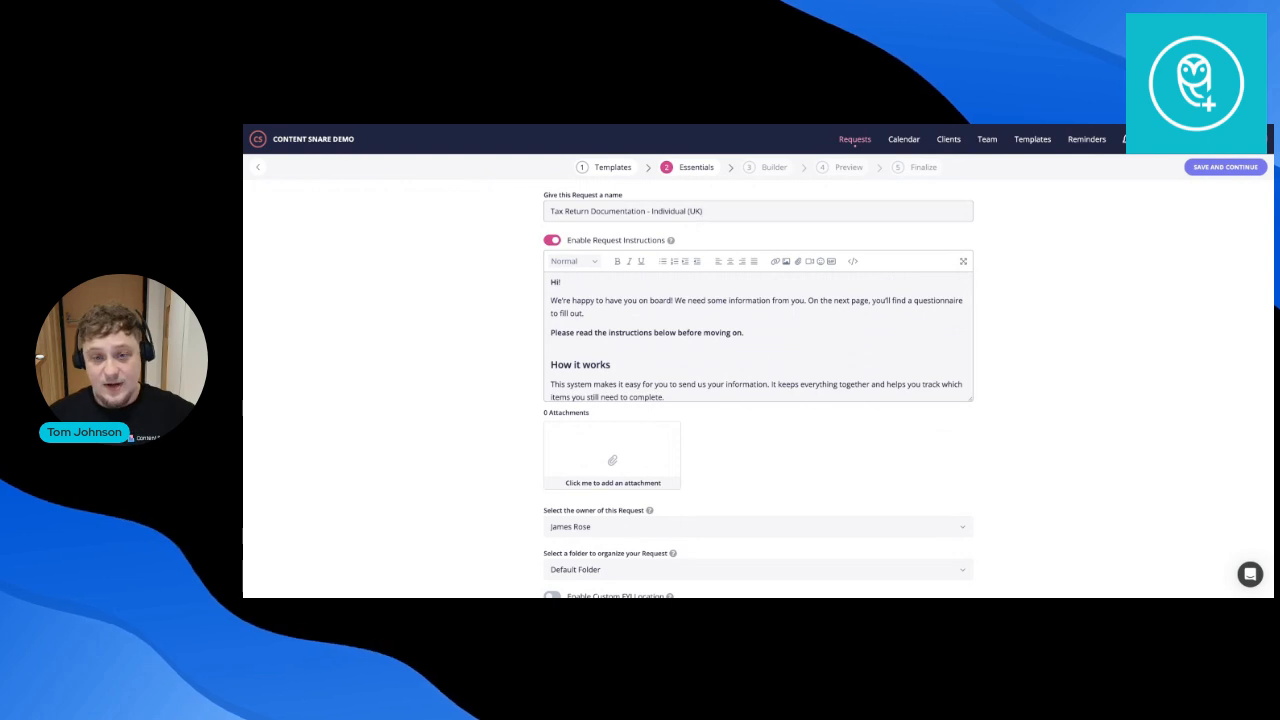
scroll(802, 331, "down", 3)
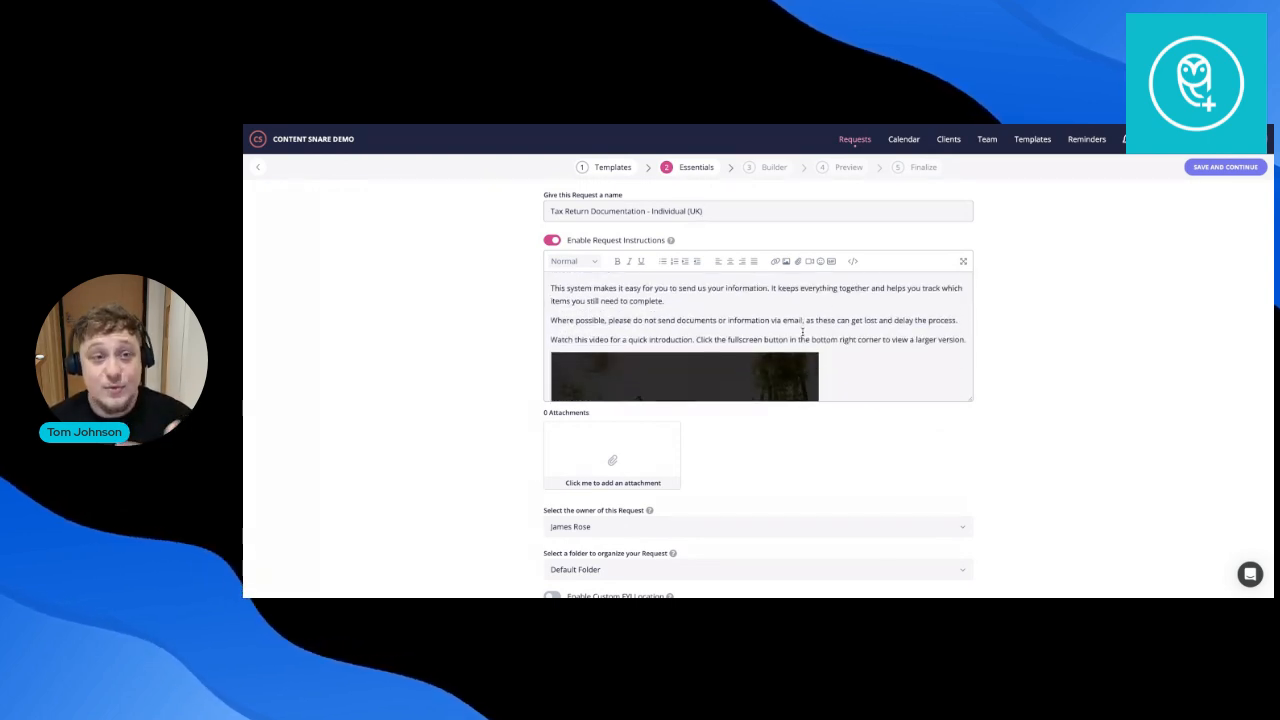
scroll(802, 331, "down", 2)
scroll(802, 331, "down", 4)
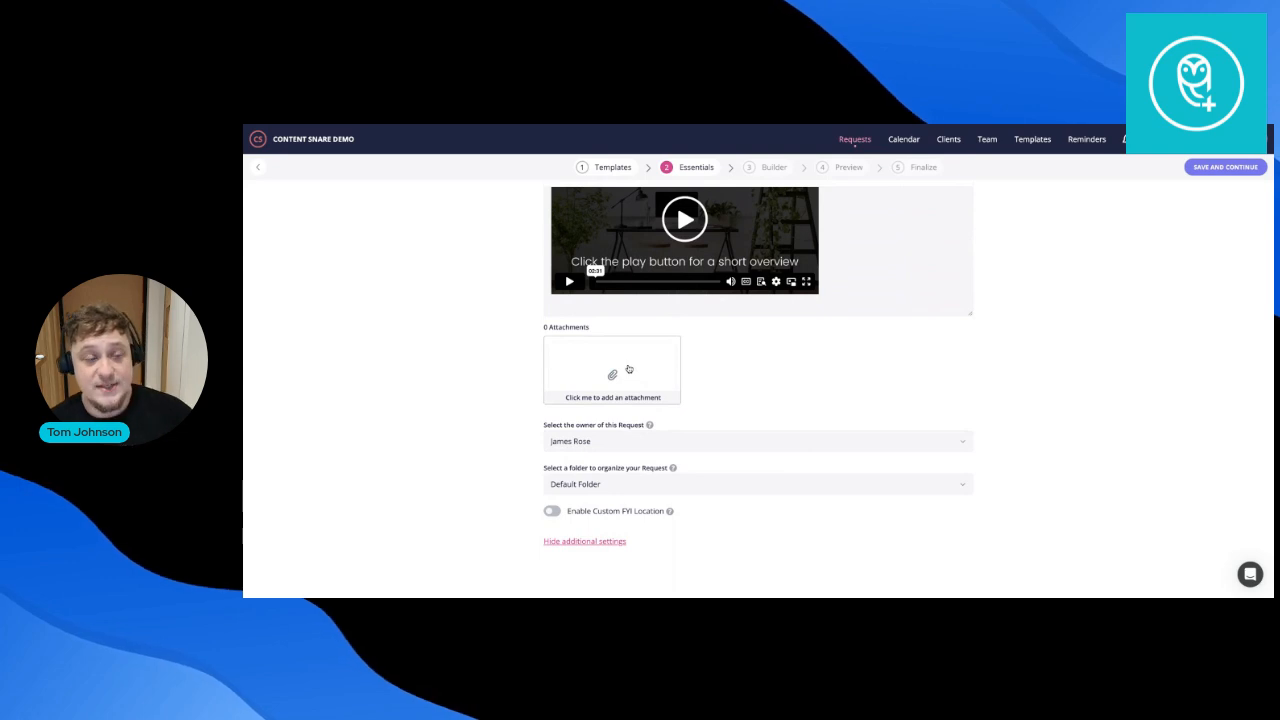
left_click(822, 440)
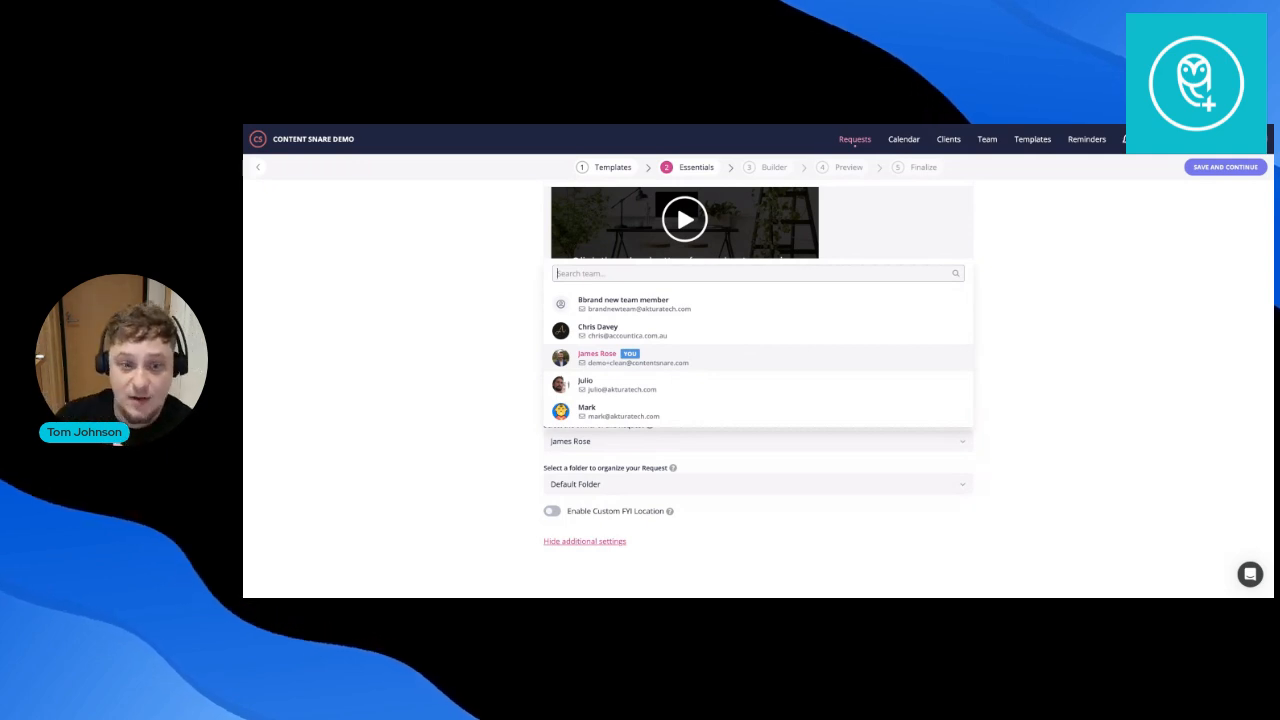
left_click(1051, 376)
left_click(1222, 170)
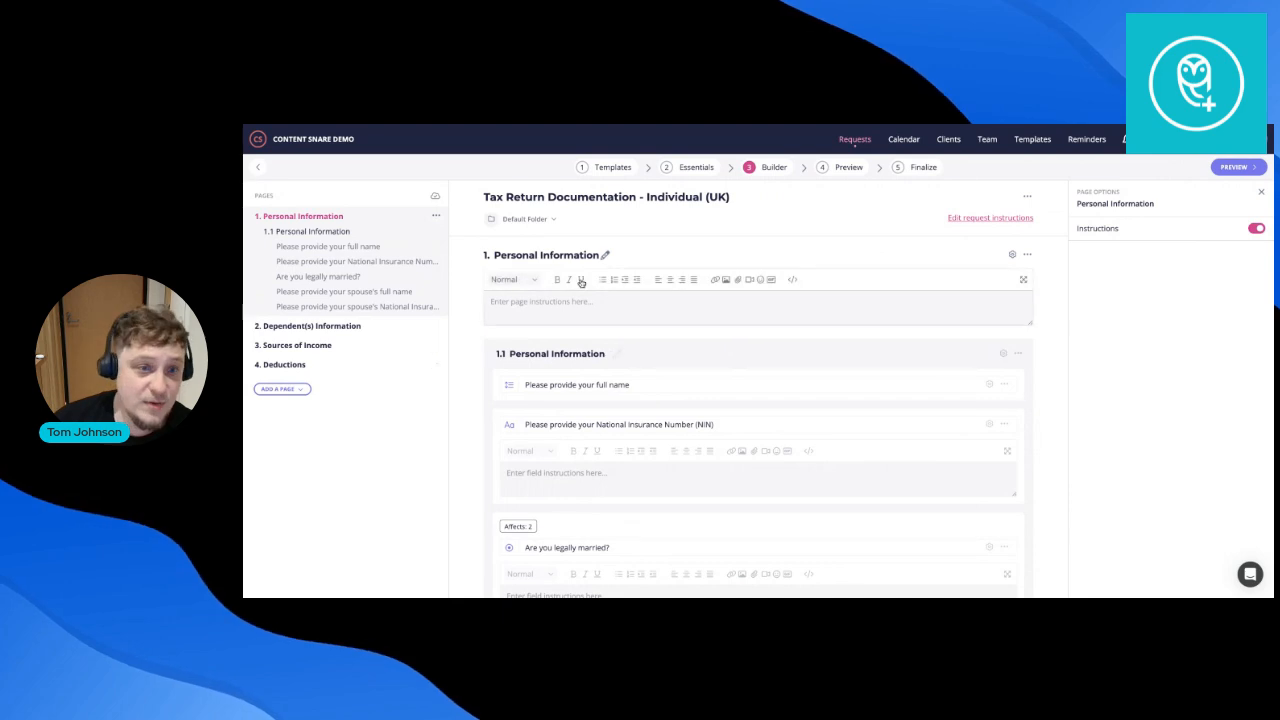
Browse the Dependent(s) Information and Sources of Income pages in the Builder.
left_click(318, 328)
left_click(318, 333)
scroll(315, 375, "down", 1)
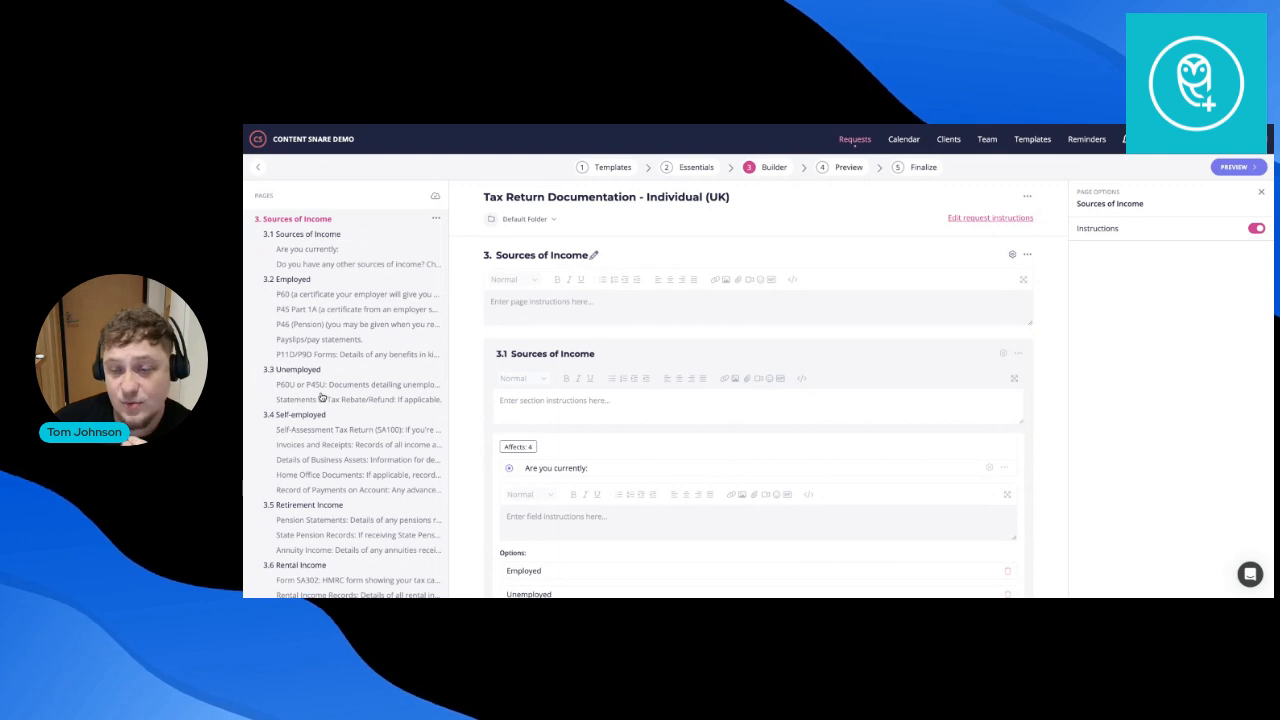
scroll(342, 236, "up", 1)
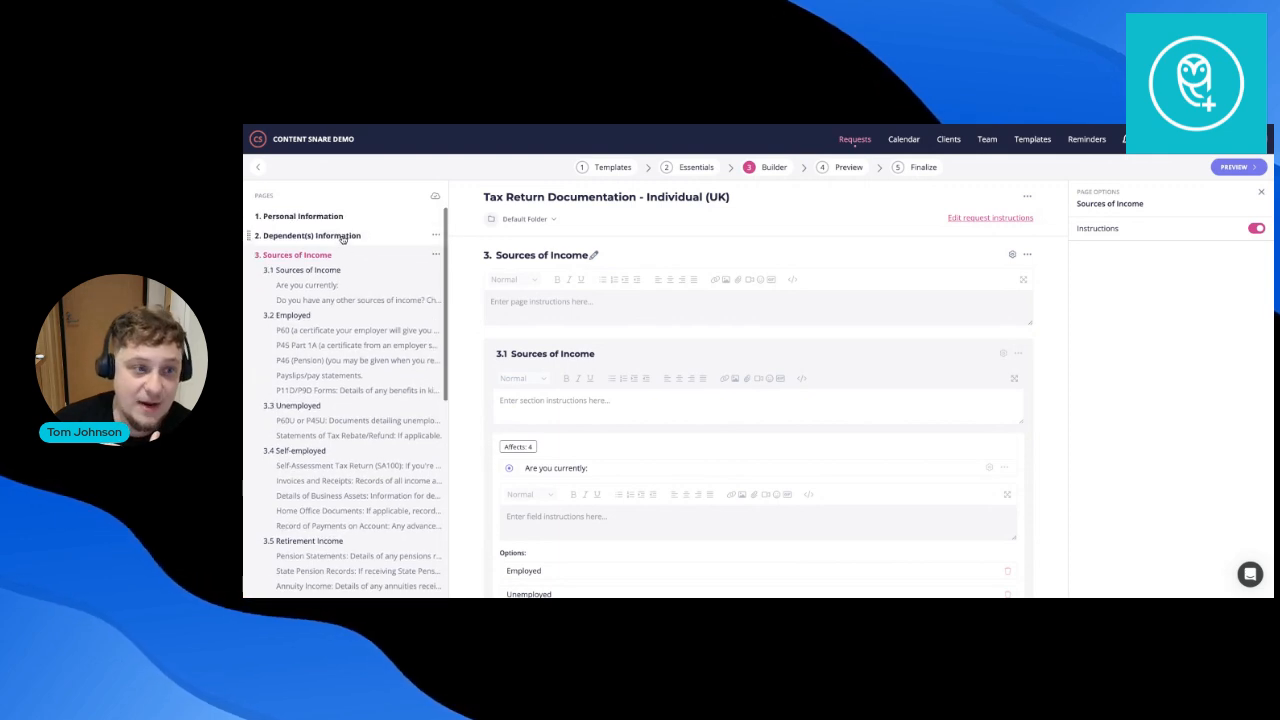
Open Personal Information and scroll to the marriage question and spouse name/NI fields.
left_click(342, 216)
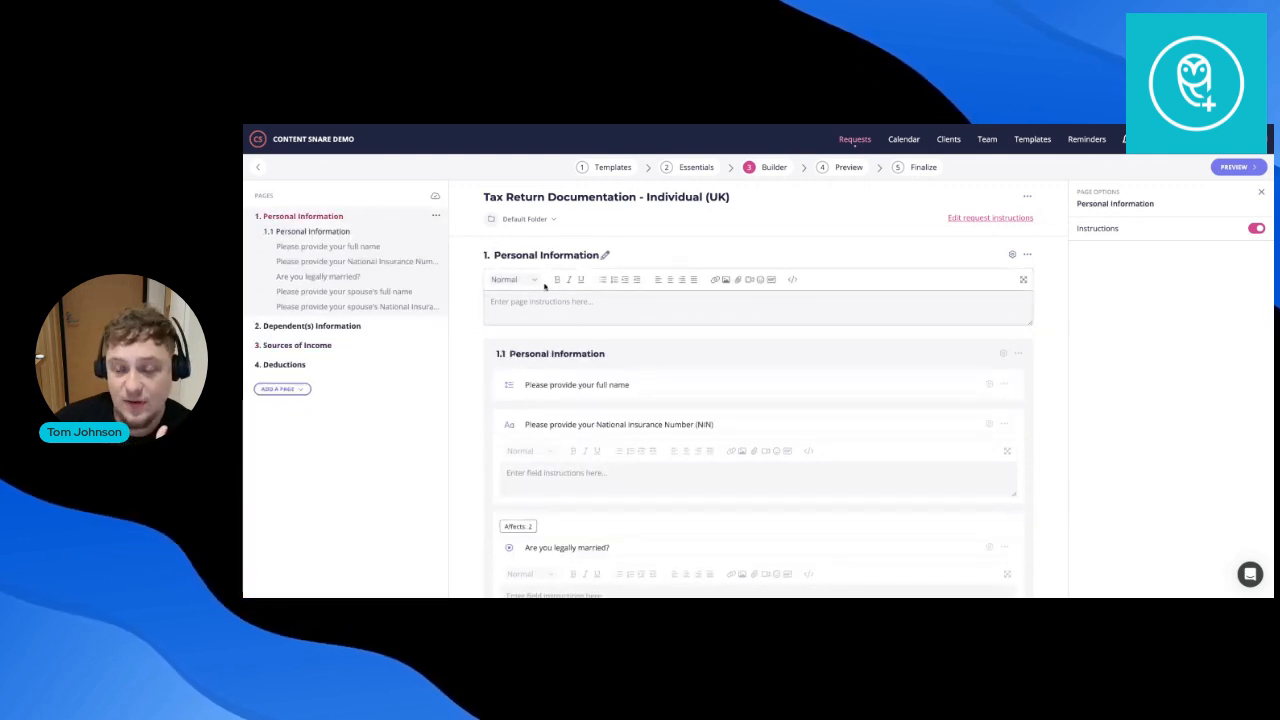
scroll(679, 306, "down", 1)
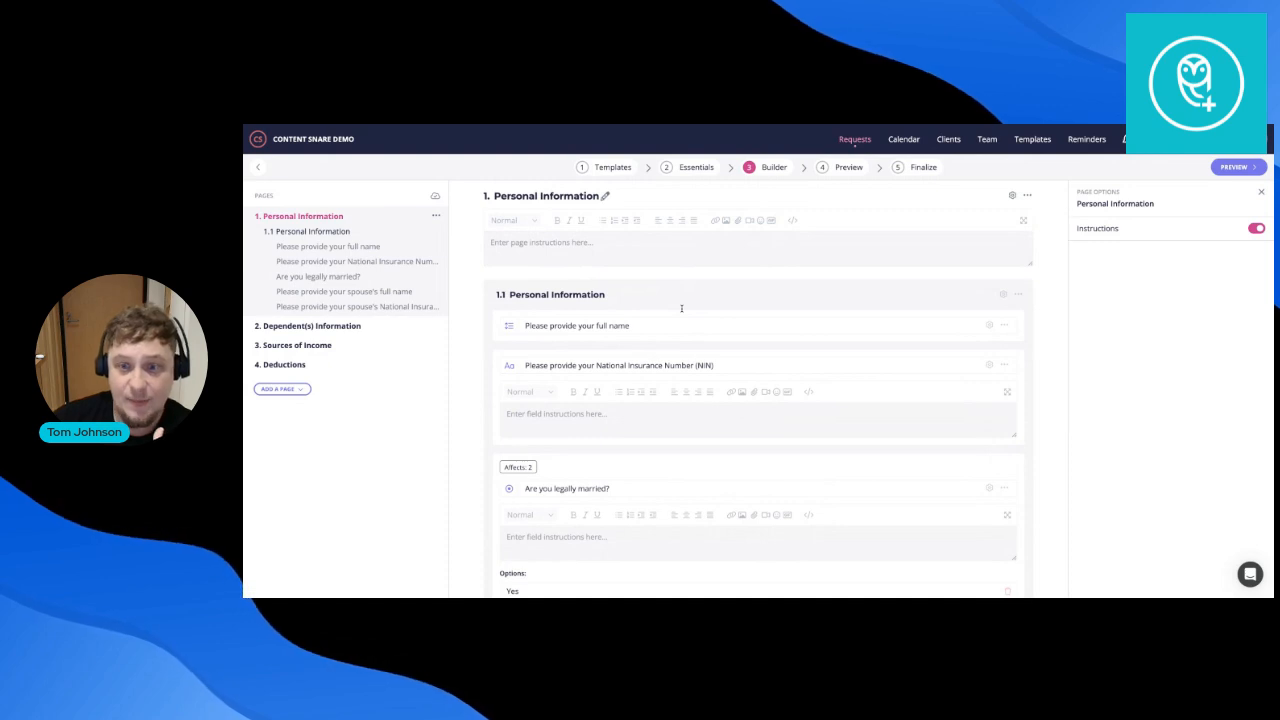
scroll(573, 308, "down", 1)
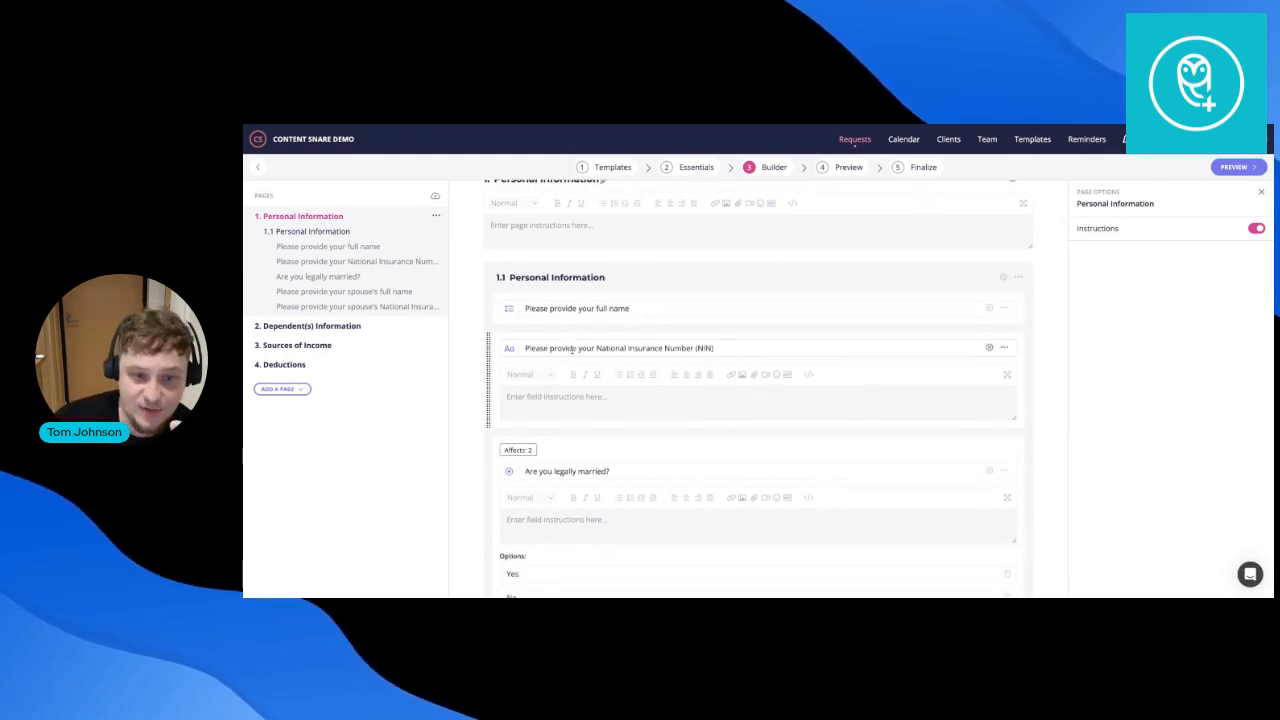
scroll(660, 333, "down", 2)
scroll(659, 333, "down", 2)
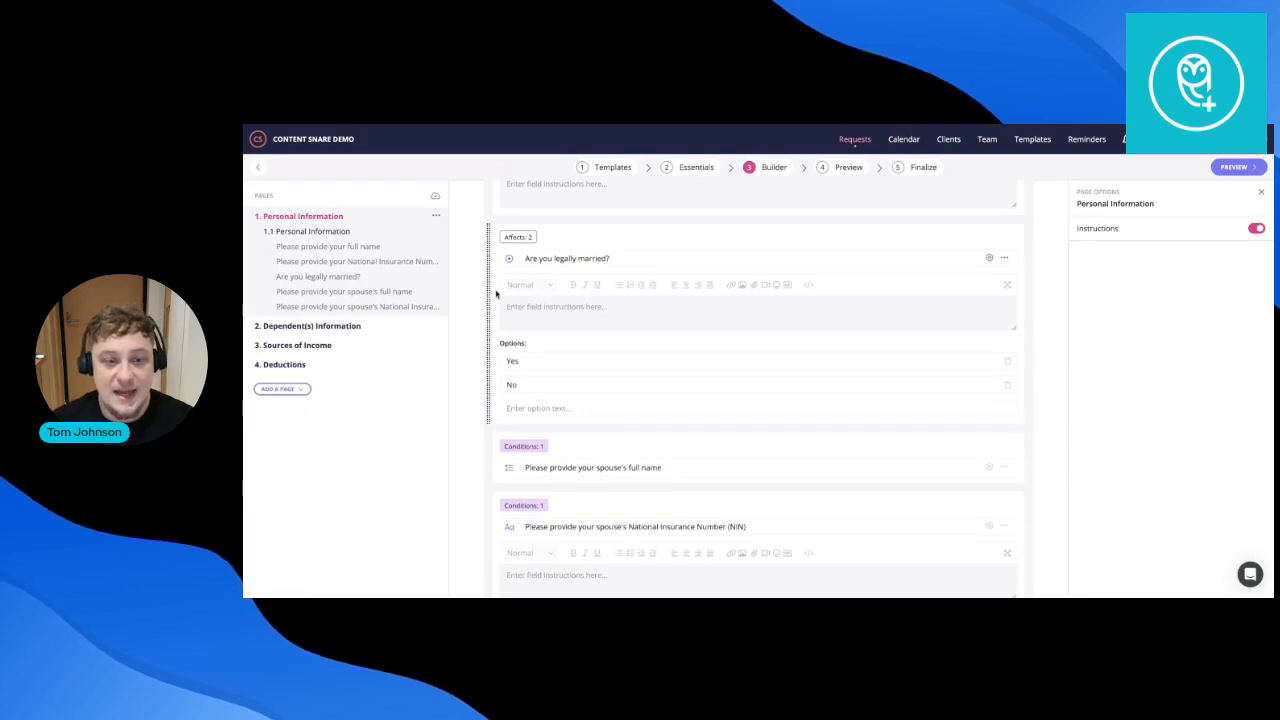
scroll(620, 350, "down", 2)
Open the spouse's full name field options to see its condition: legally married equals Yes.
left_click(644, 375)
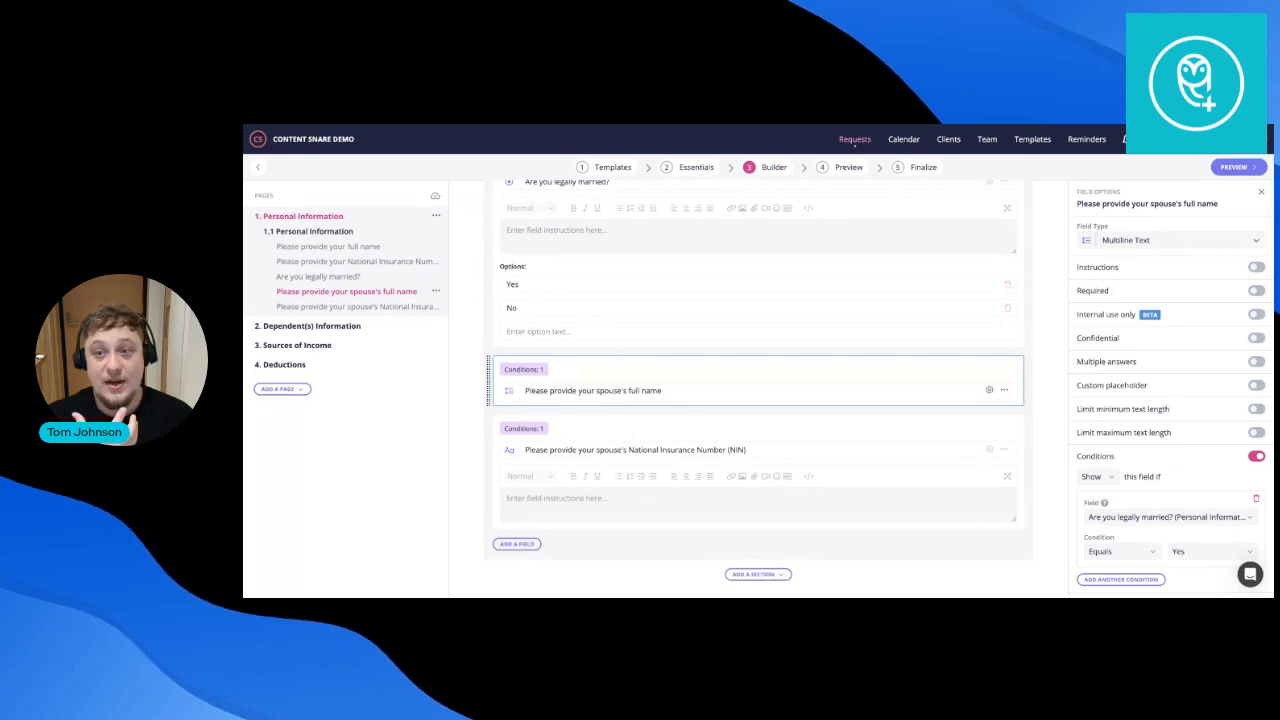
scroll(737, 466, "up", 2)
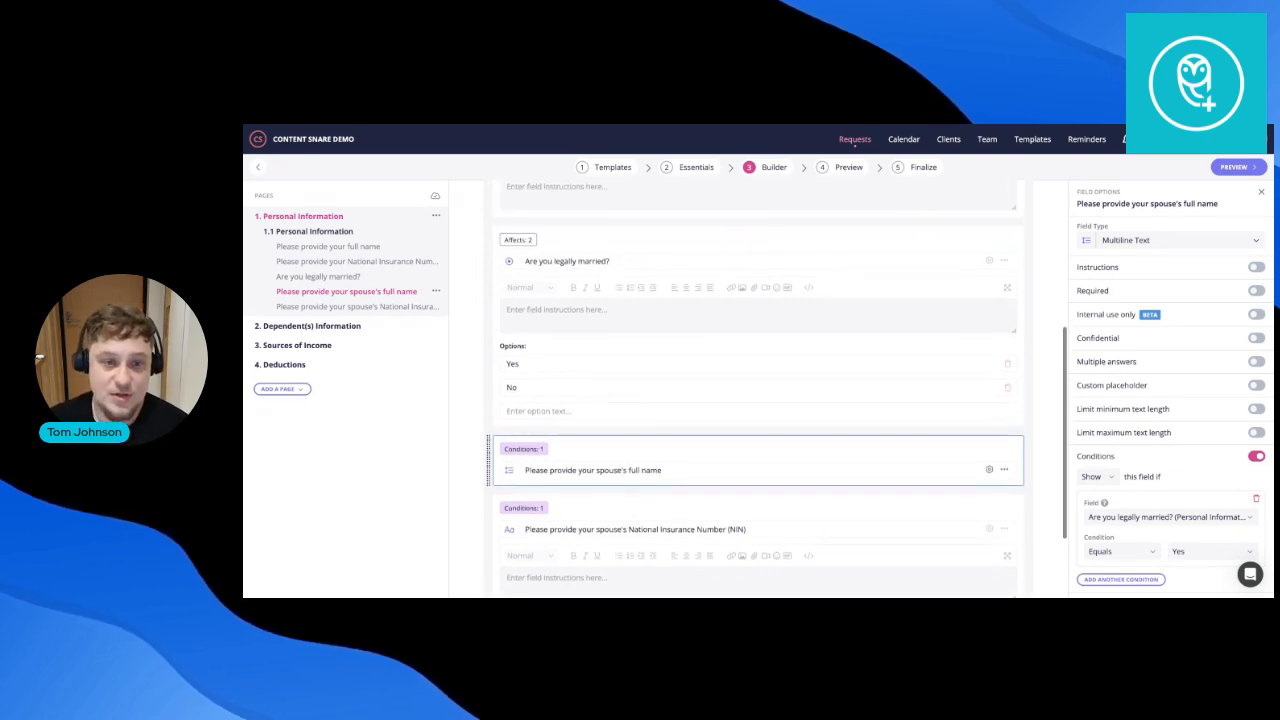
scroll(1043, 505, "down", 1)
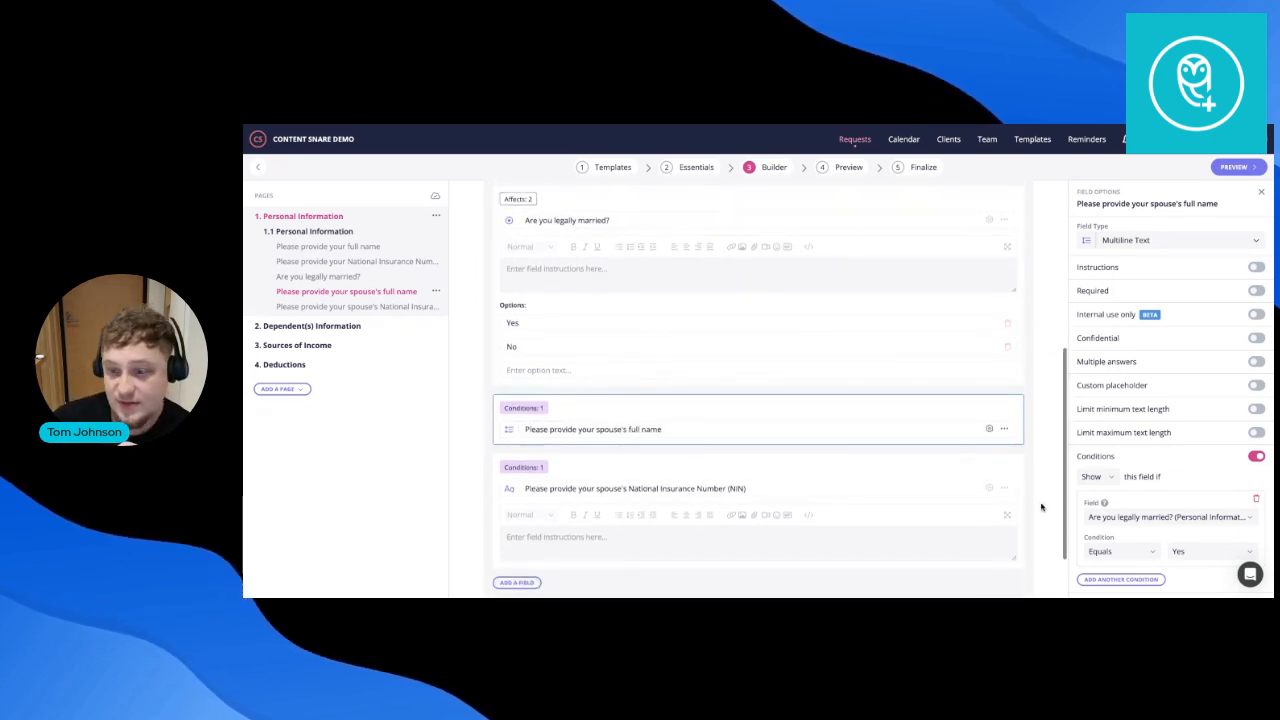
scroll(820, 420, "up", 2)
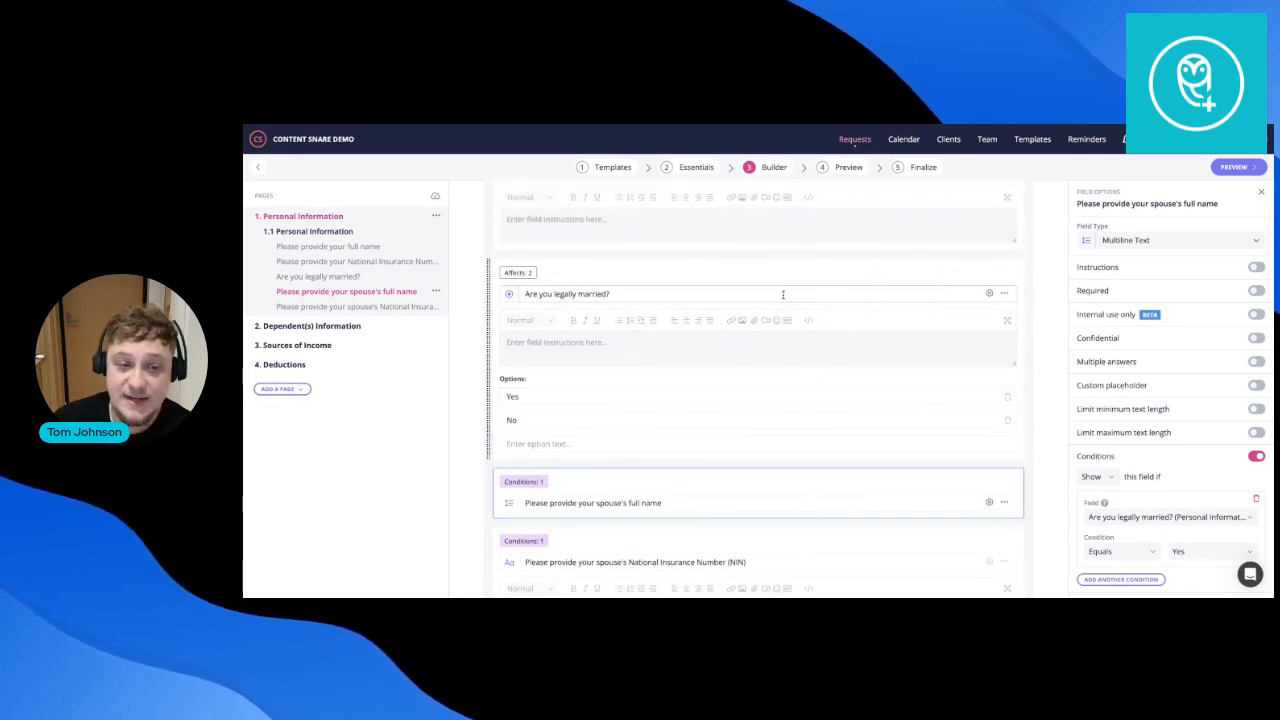
scroll(750, 390, "down", 3)
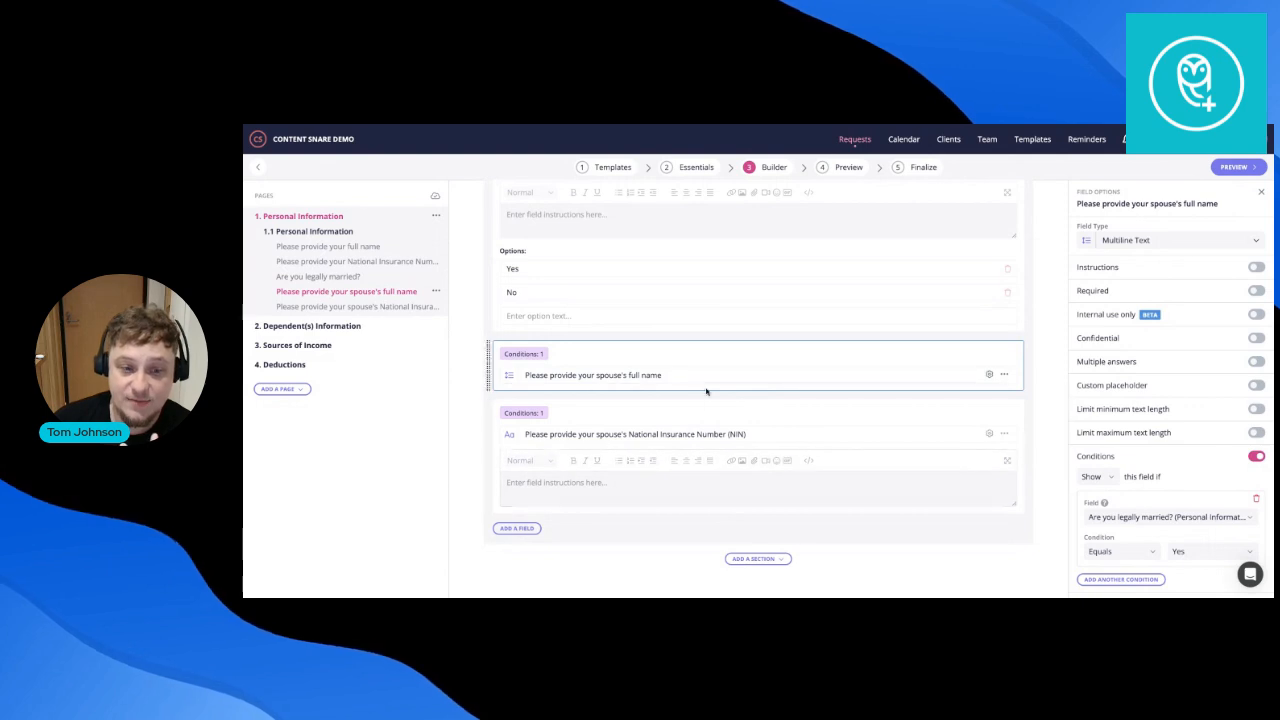
scroll(700, 395, "up", 1)
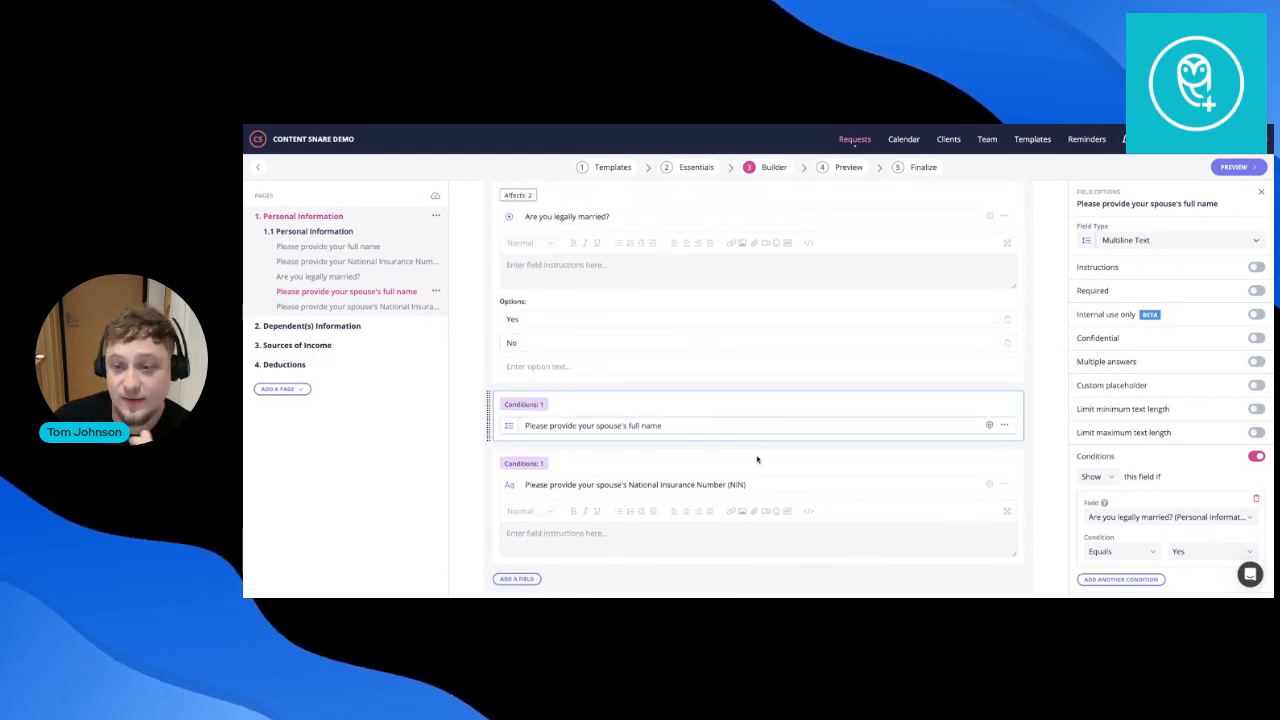
scroll(760, 548, "down", 1)
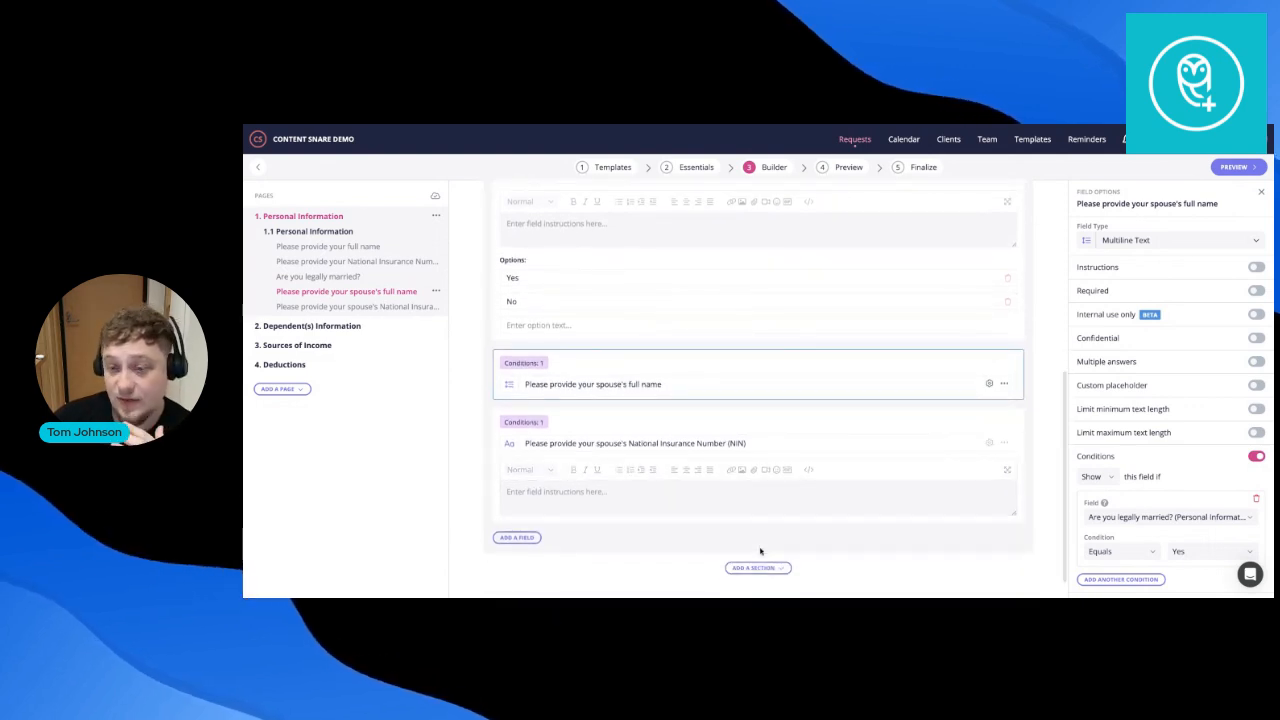
scroll(760, 551, "down", 1)
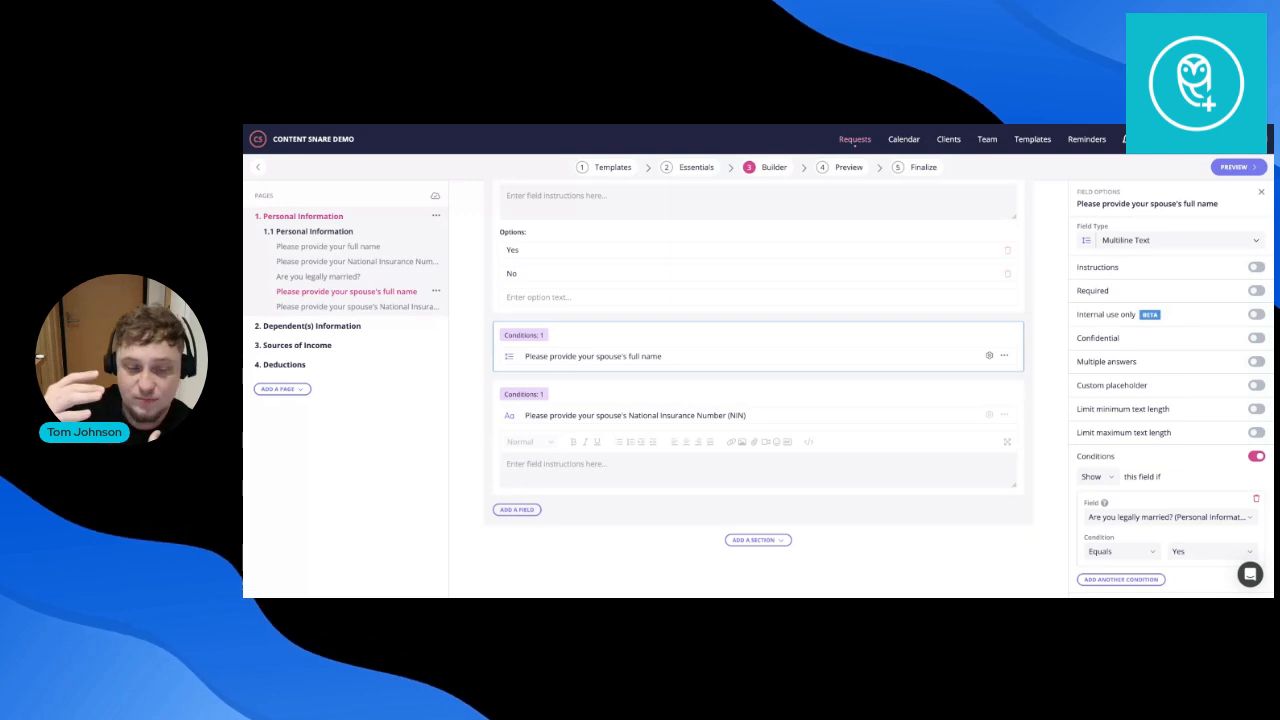
scroll(561, 510, "up", 5)
scroll(561, 510, "down", 5)
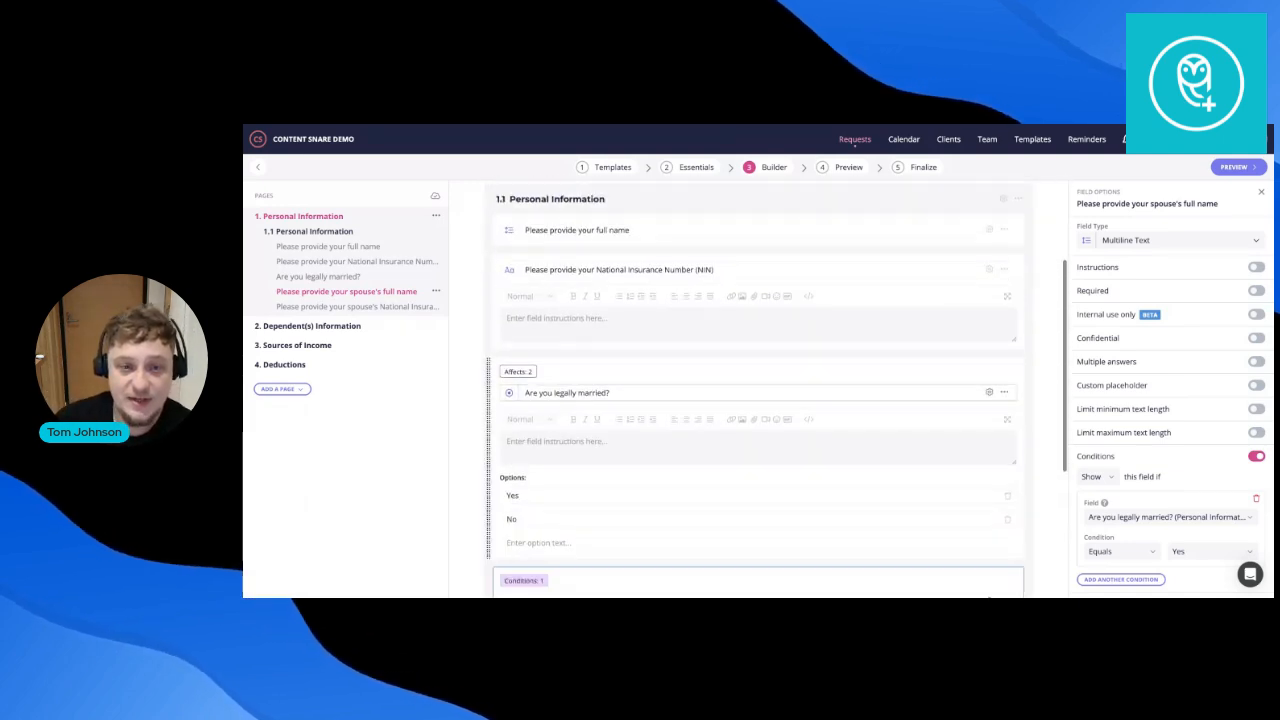
Add a File(s) Upload field below the spouse's National Insurance Number question.
left_click(517, 510)
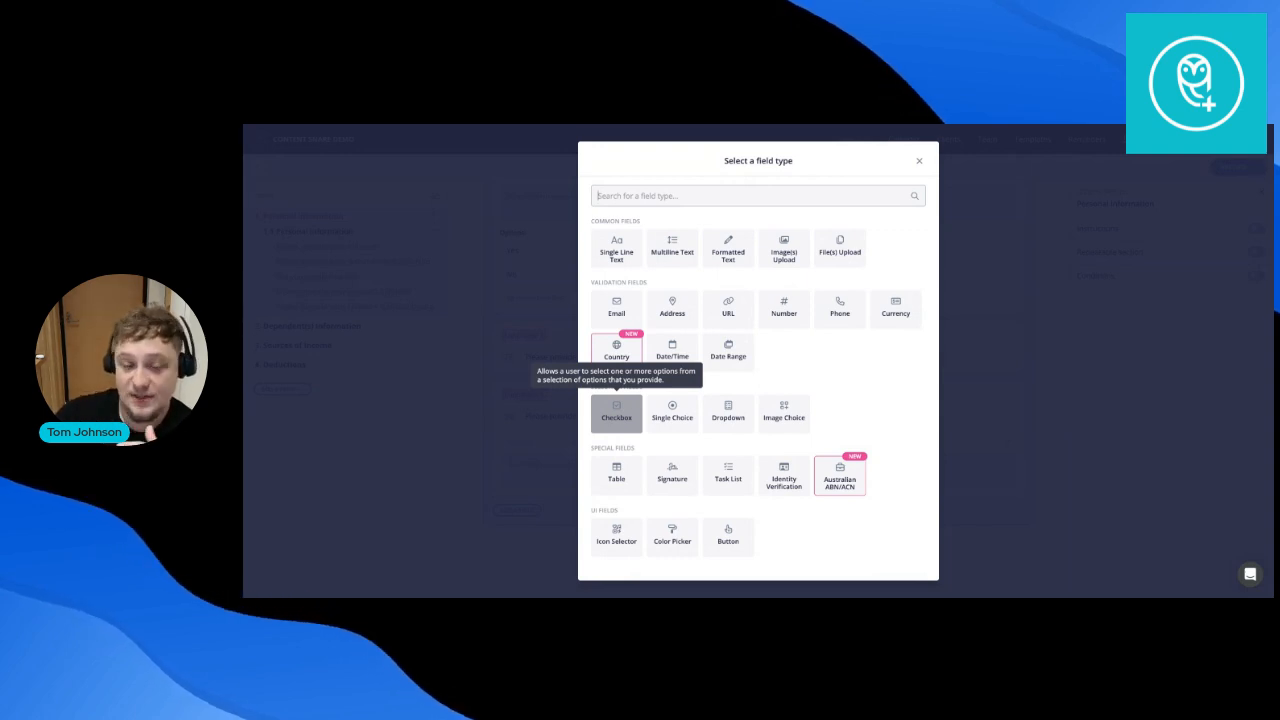
left_click(836, 257)
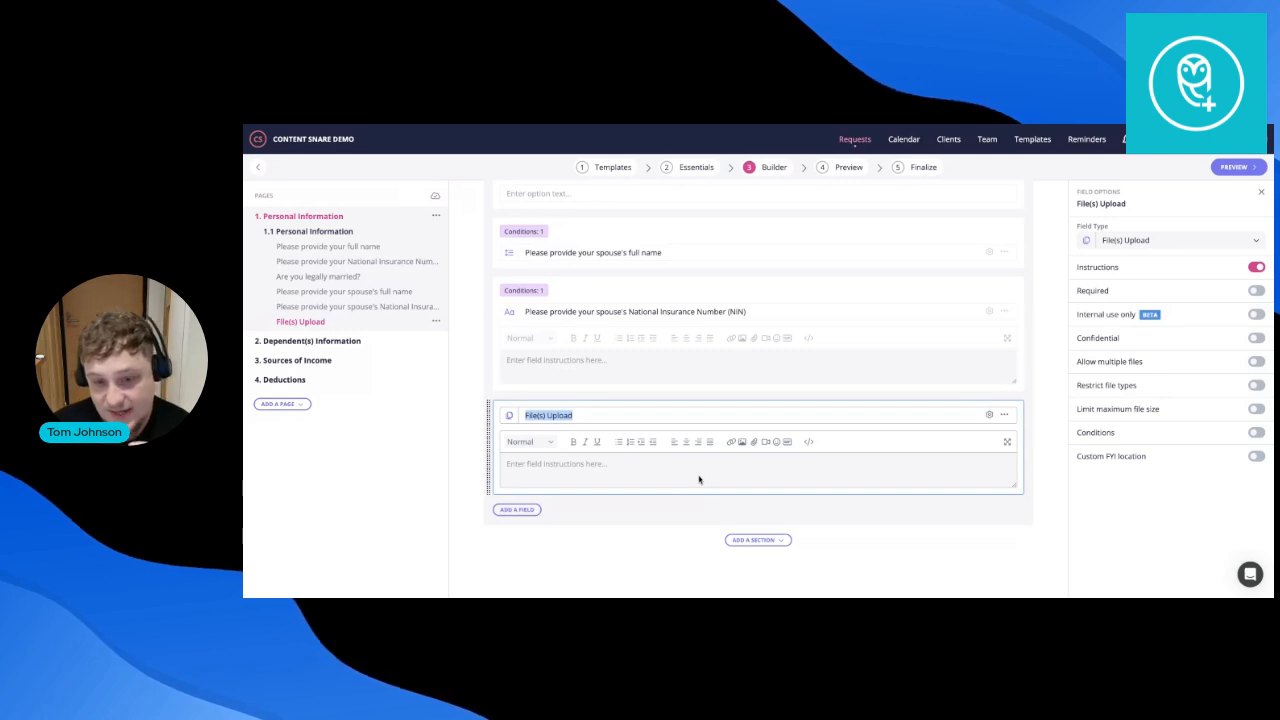
Title the upload field 'Upload p60, p45 any supporting' with instructions 'here's how to find that information'.
type("Upload")
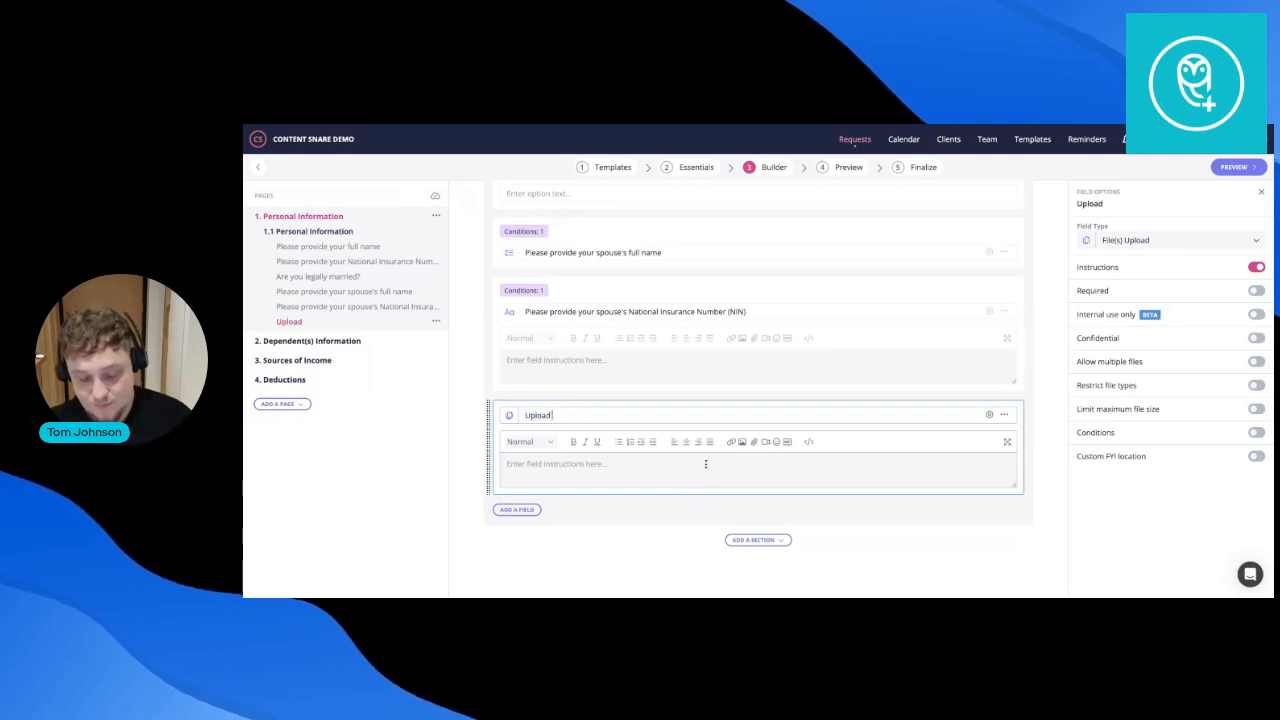
type(" p60")
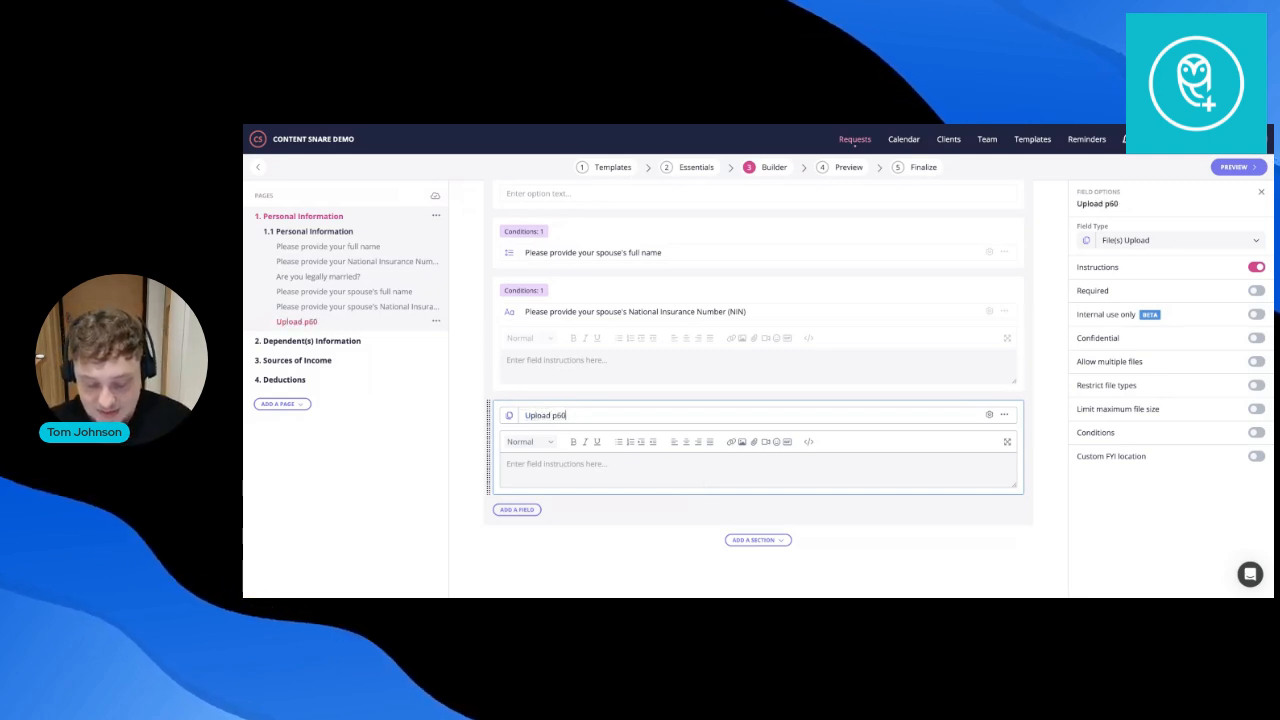
type(", p45 any supporting")
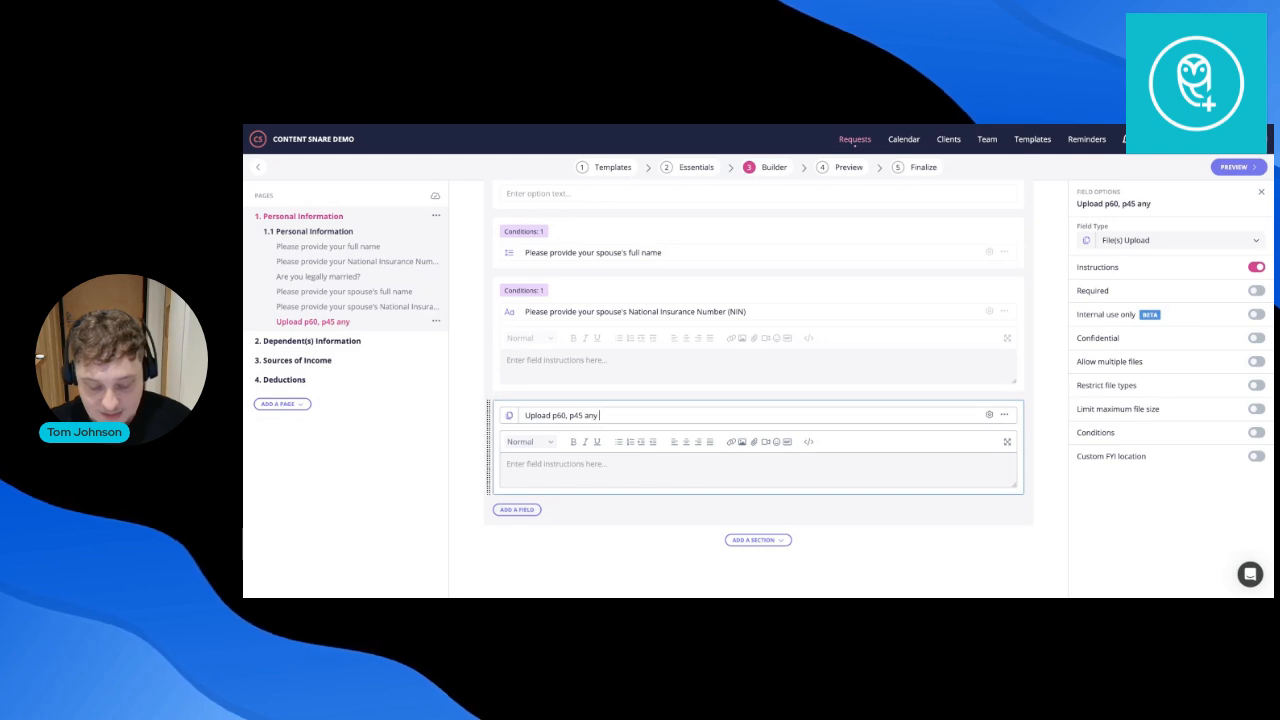
left_click(640, 462)
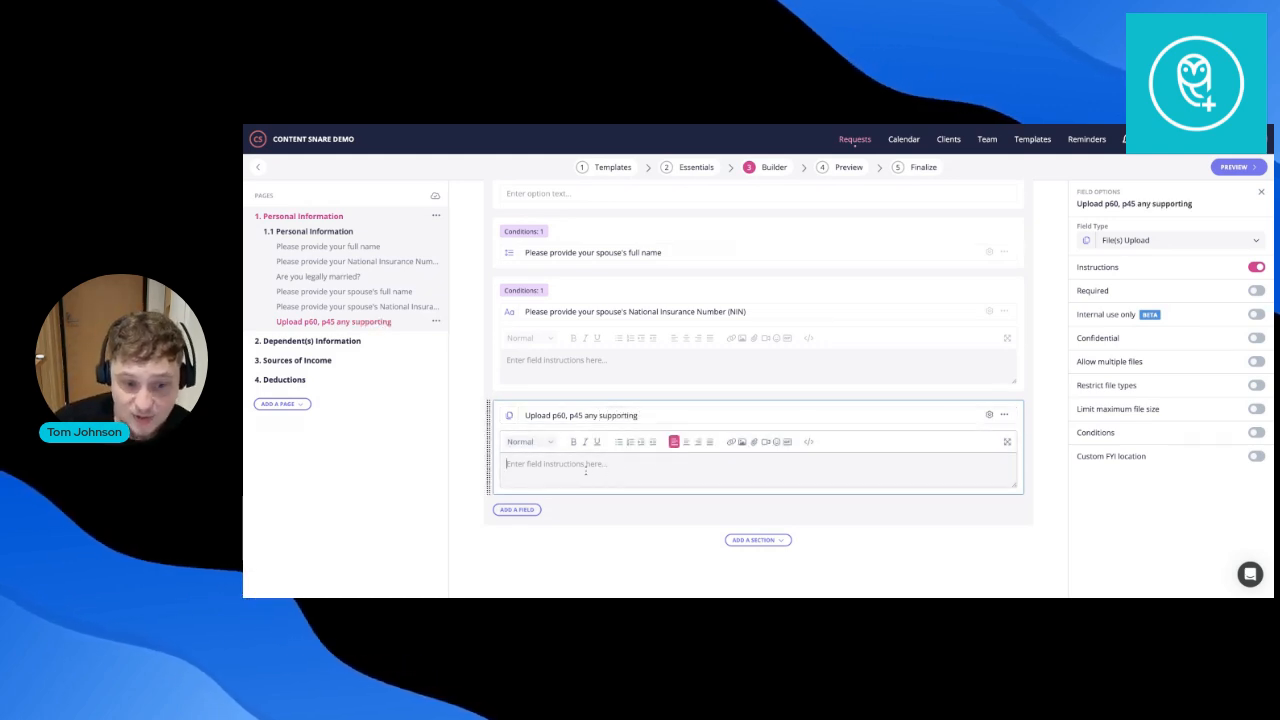
type("here's how to fin")
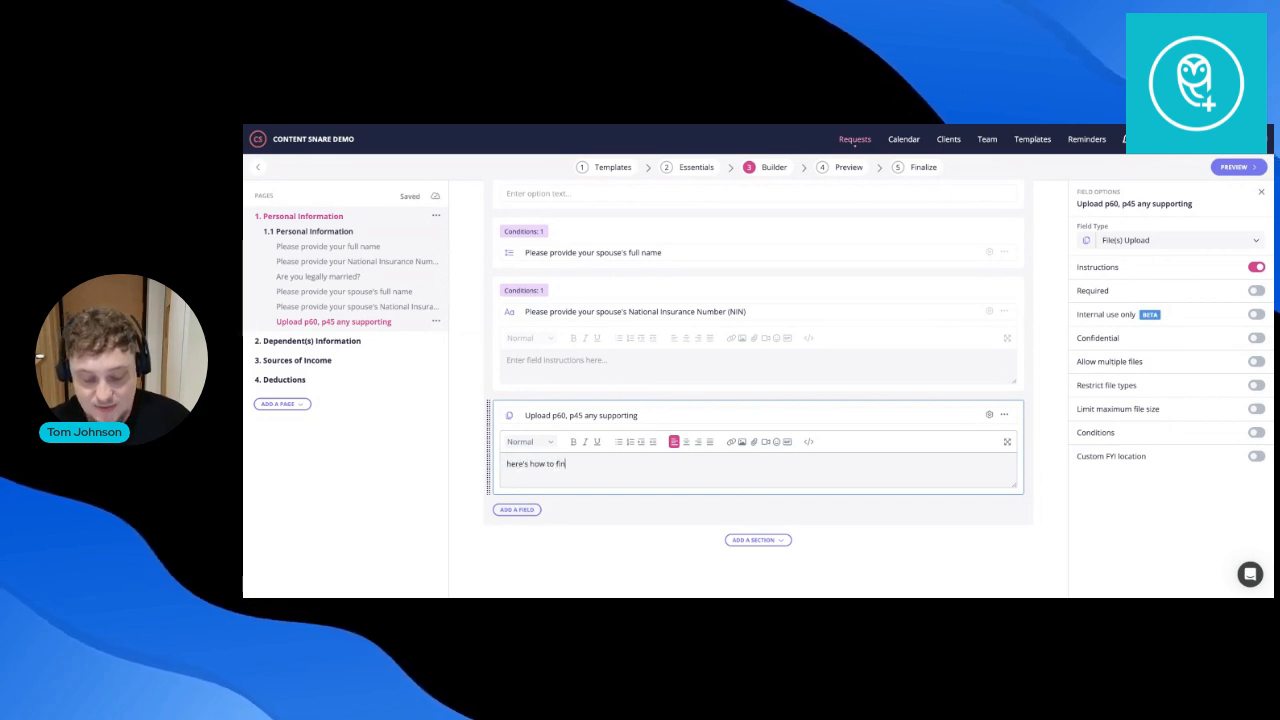
type("d that information")
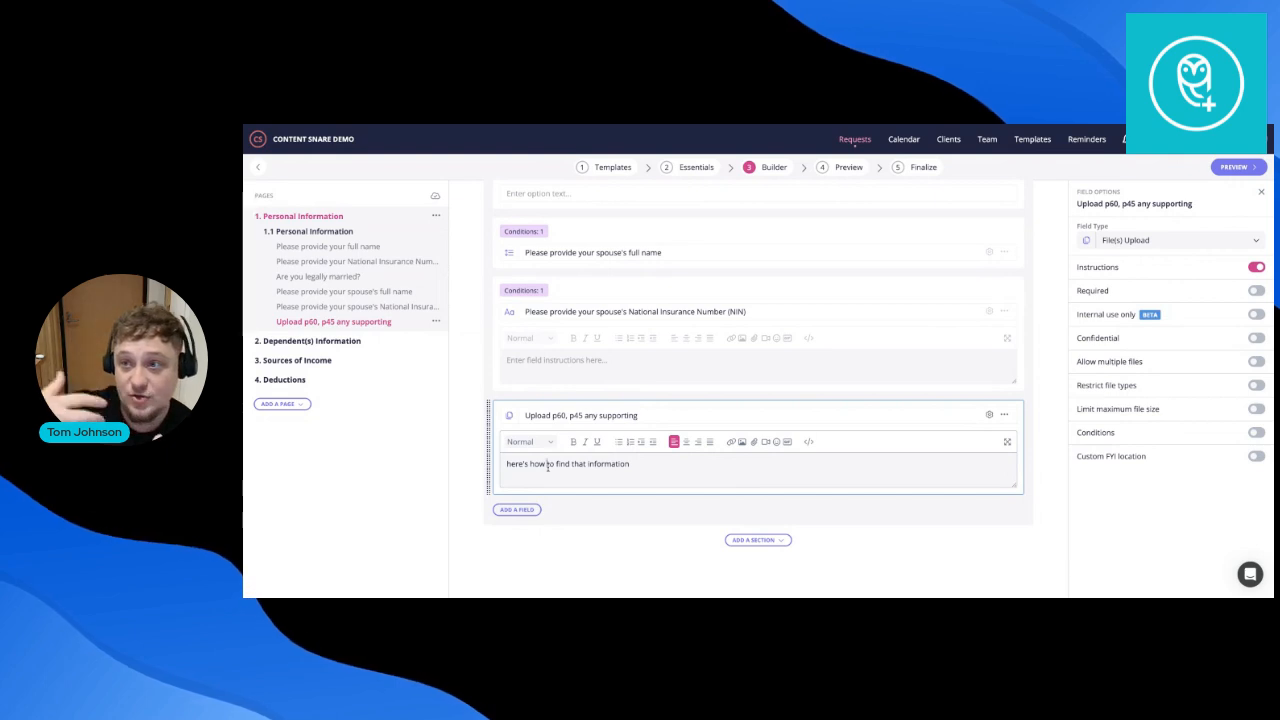
left_click(615, 416)
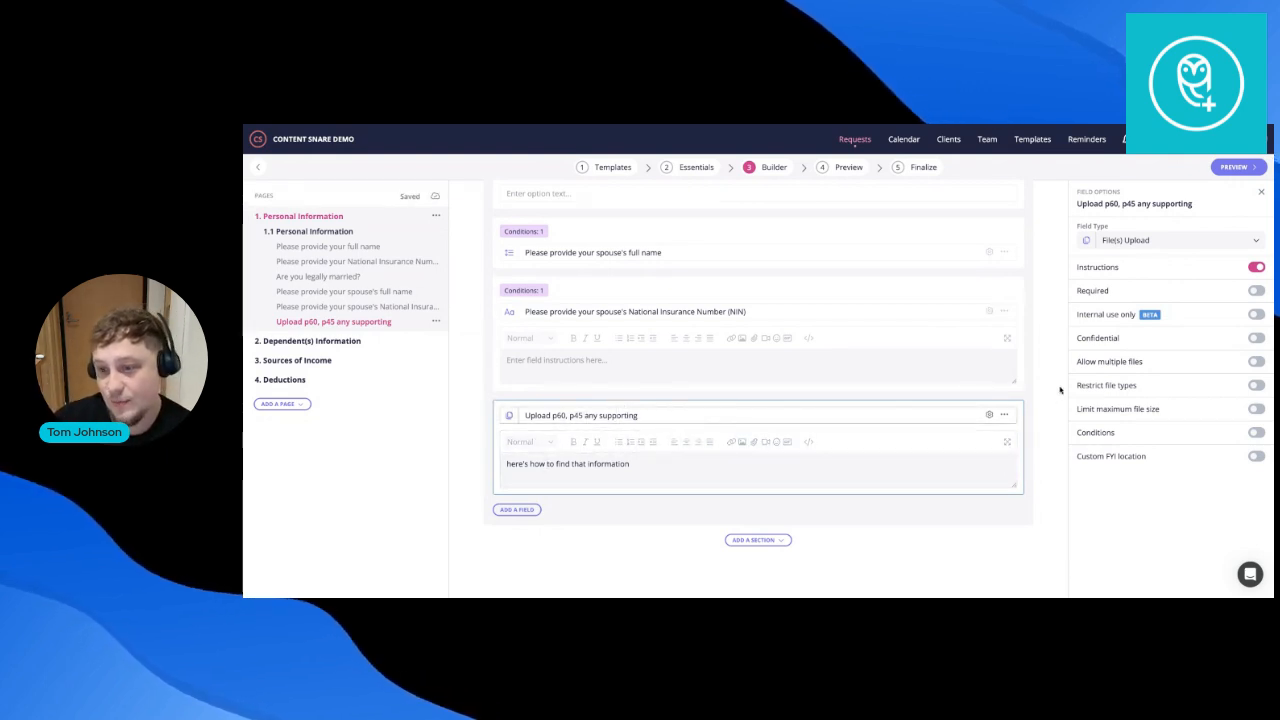
Allow multiple files on the upload field and restrict its file types to PDF files (.pdf).
left_click(1119, 363)
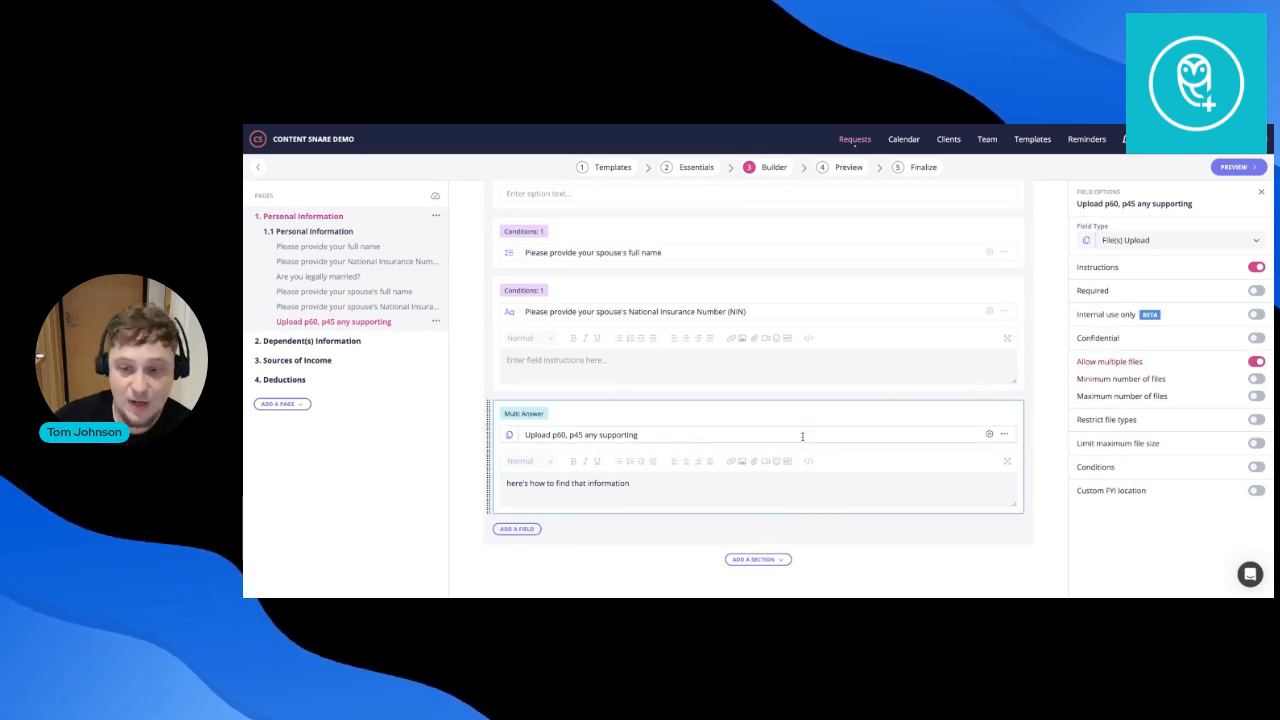
left_click(1102, 423)
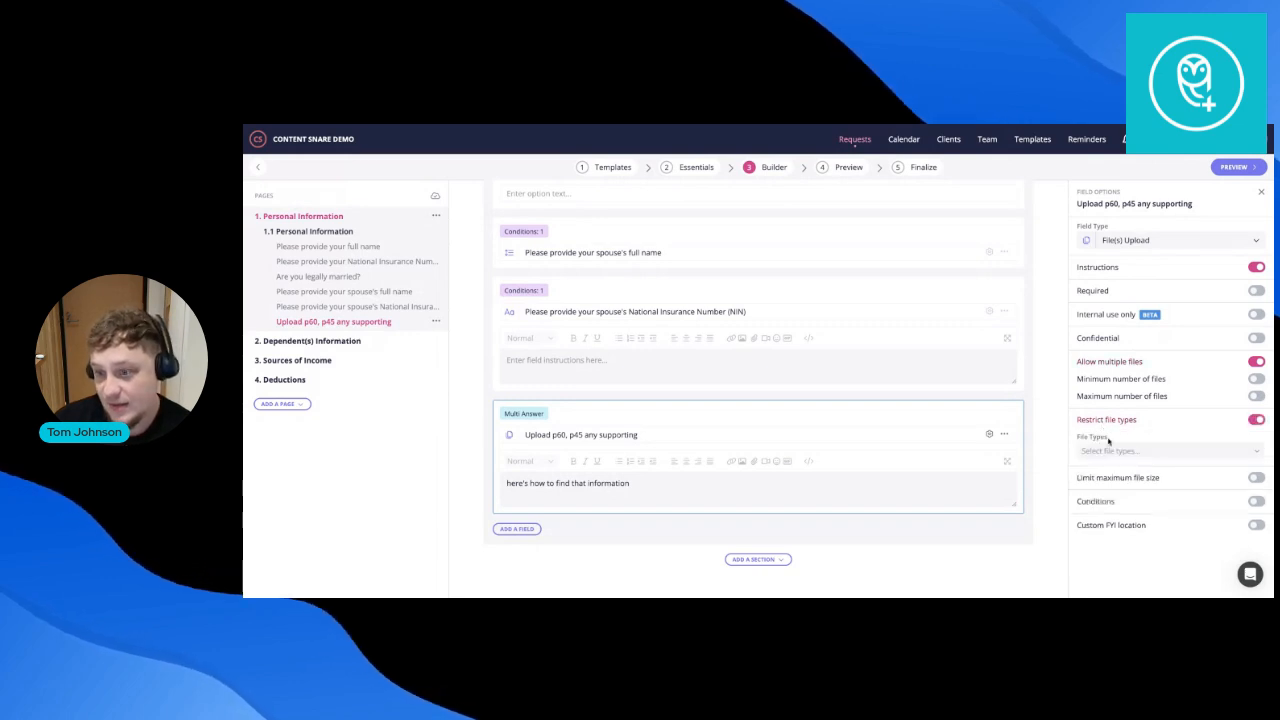
left_click(1108, 450)
scroll(1118, 404, "down", 1)
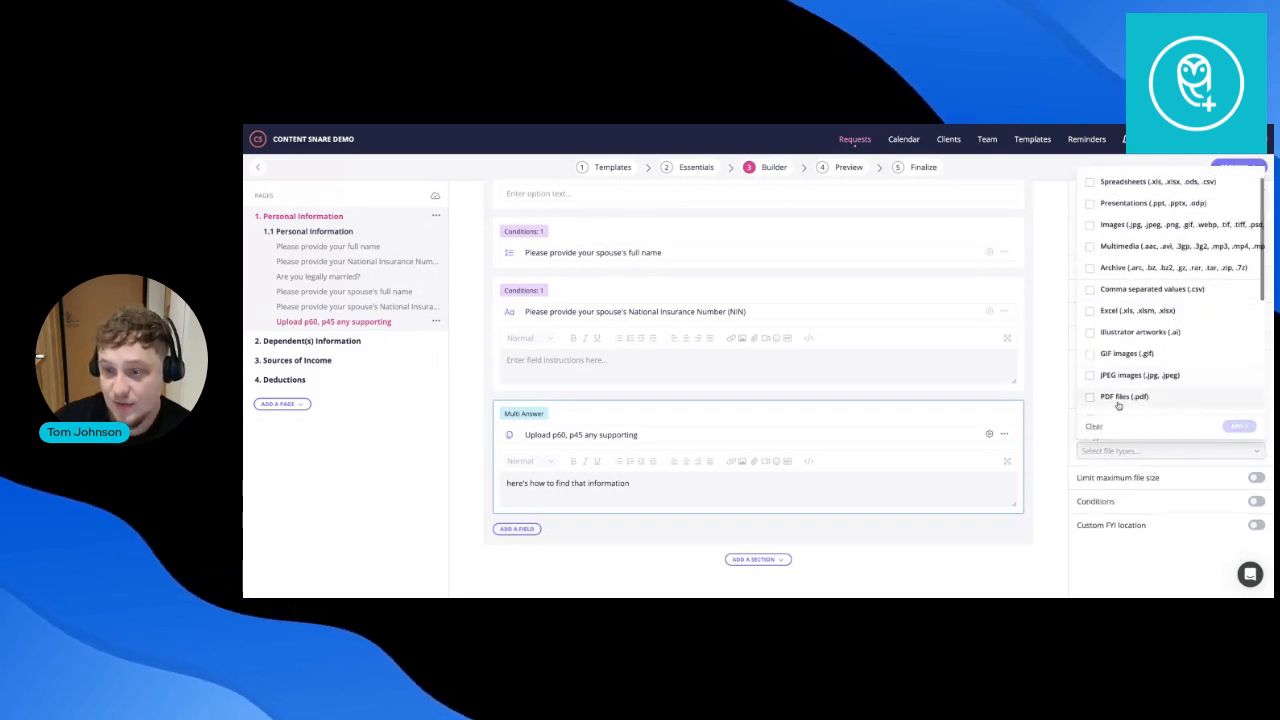
left_click(1118, 400)
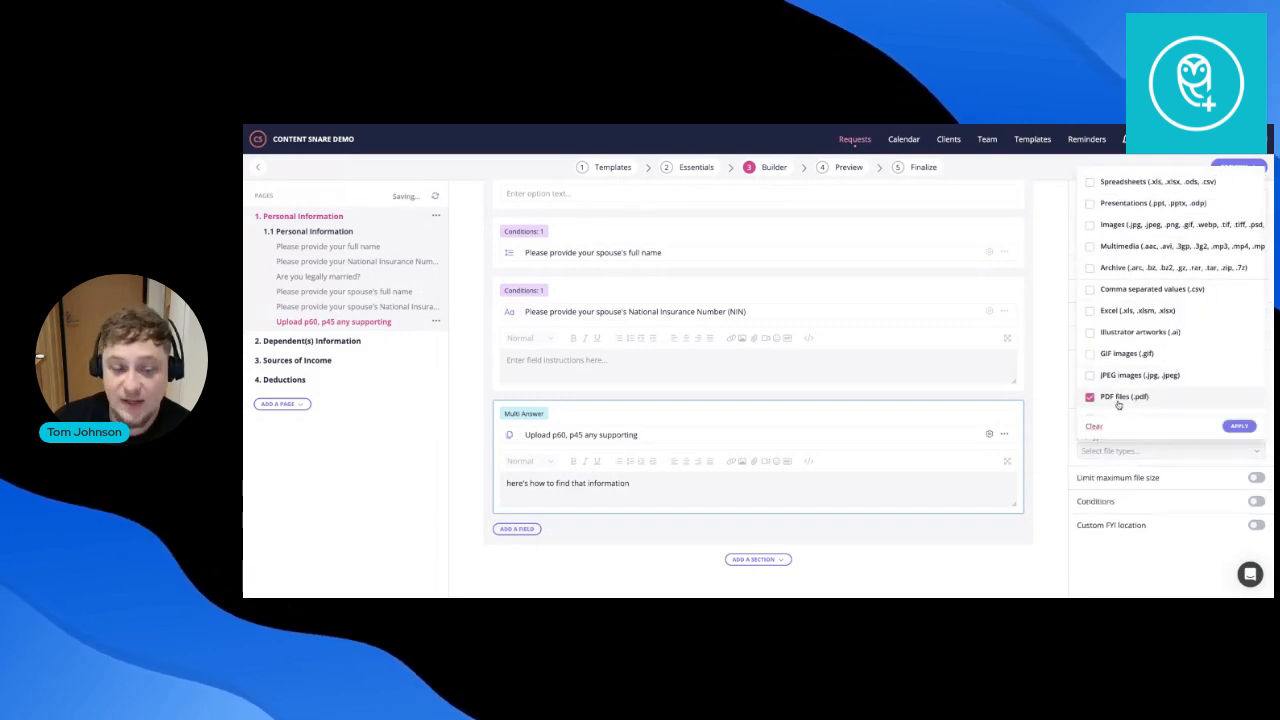
left_click(1246, 425)
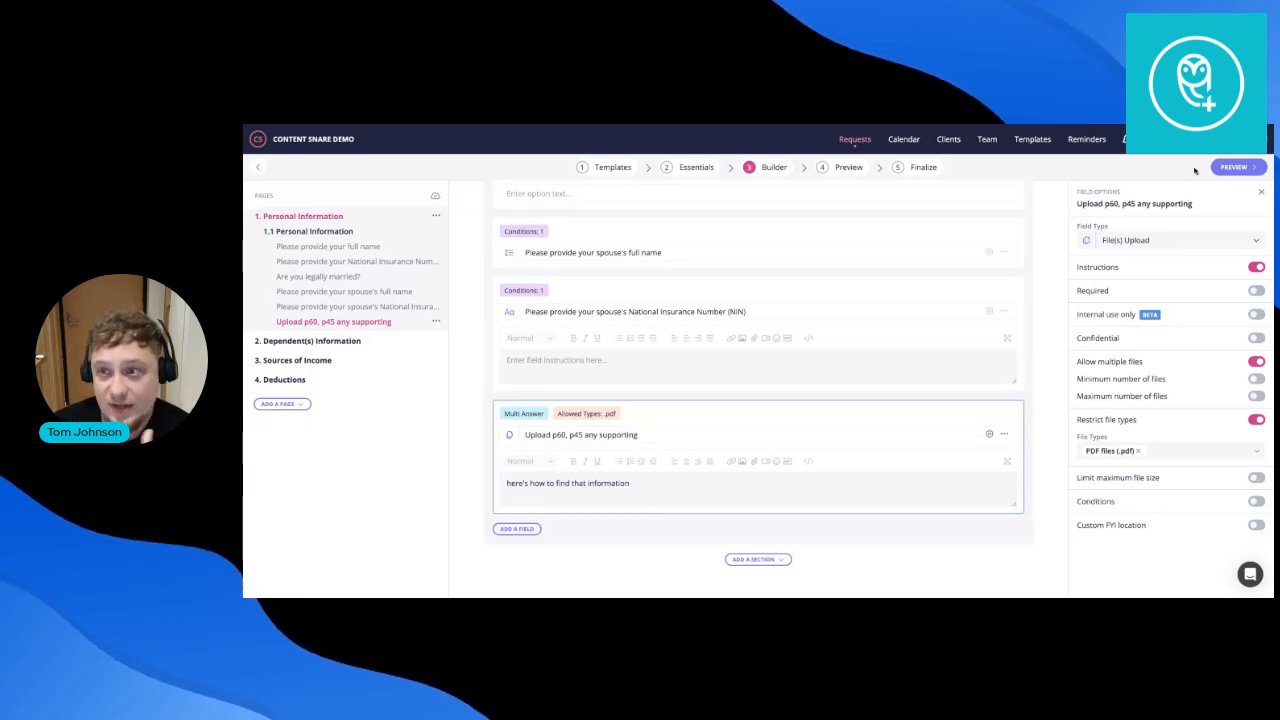
Inspect the dependants' birth date question settings on the Dependent(s) Information page.
left_click(345, 341)
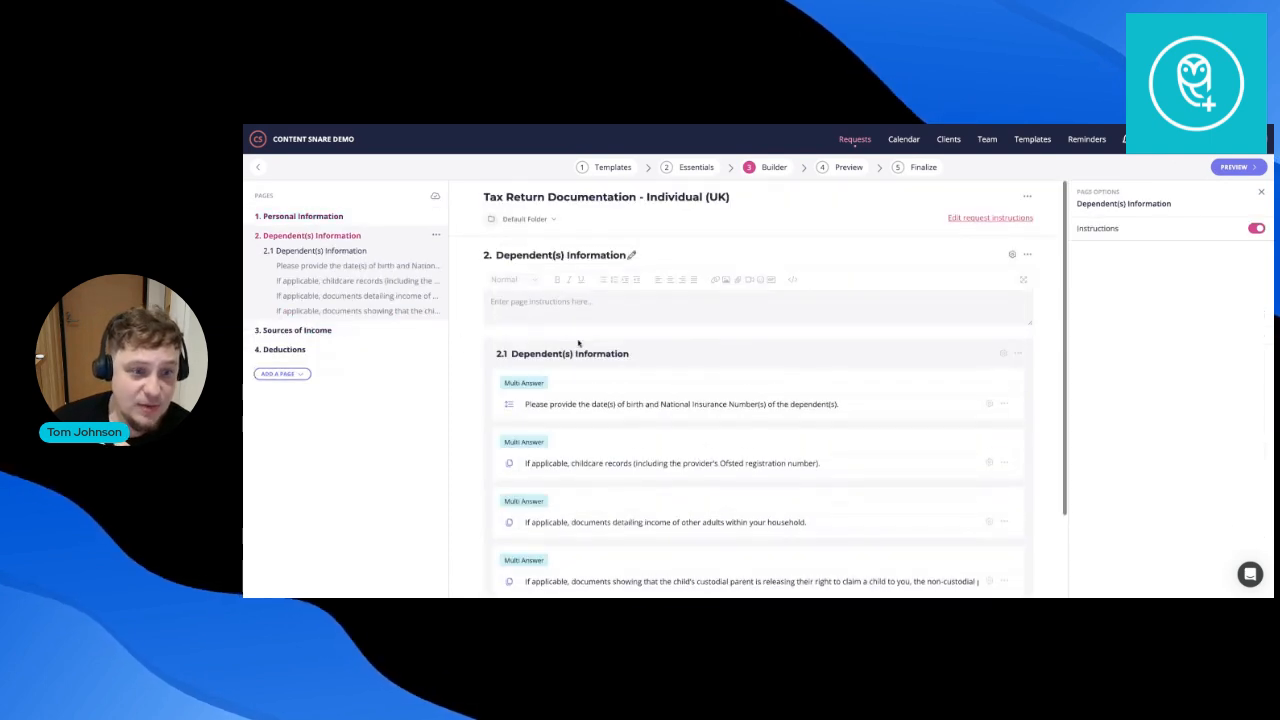
scroll(617, 344, "down", 1)
left_click(671, 302)
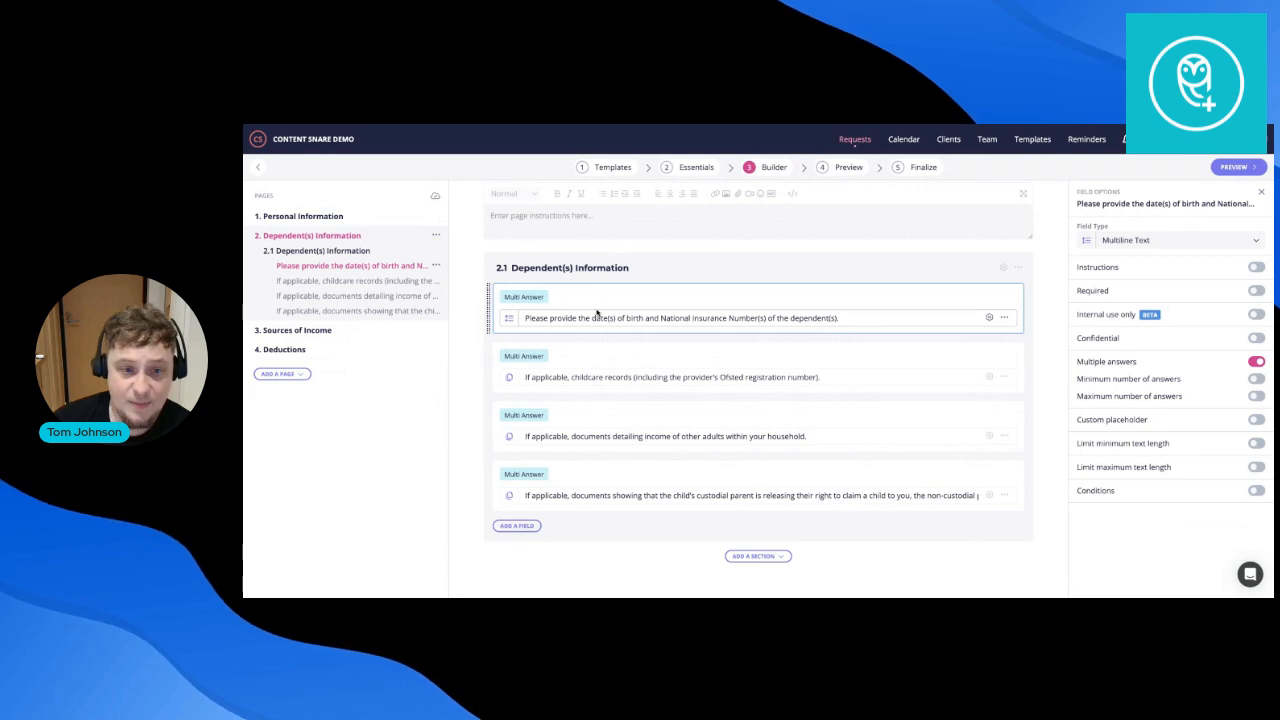
Open the Sources of Income page and look through its employment questions.
left_click(350, 331)
scroll(600, 394, "down", 3)
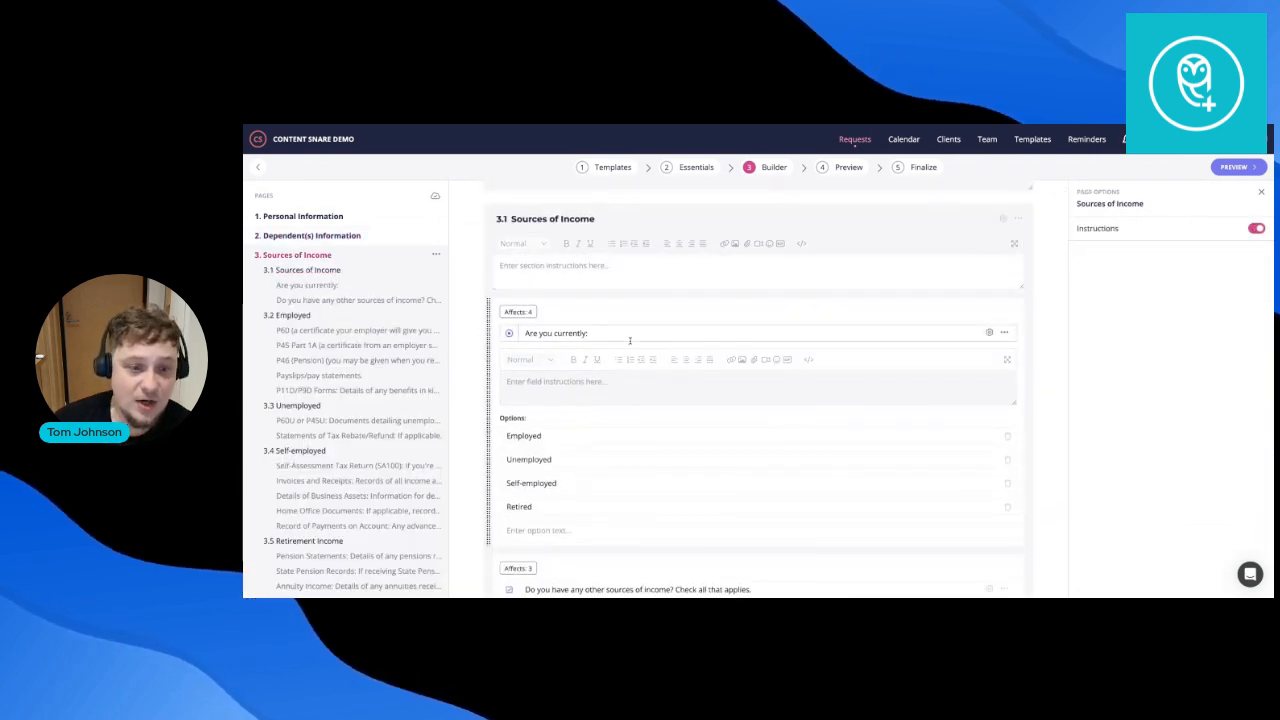
scroll(620, 350, "down", 2)
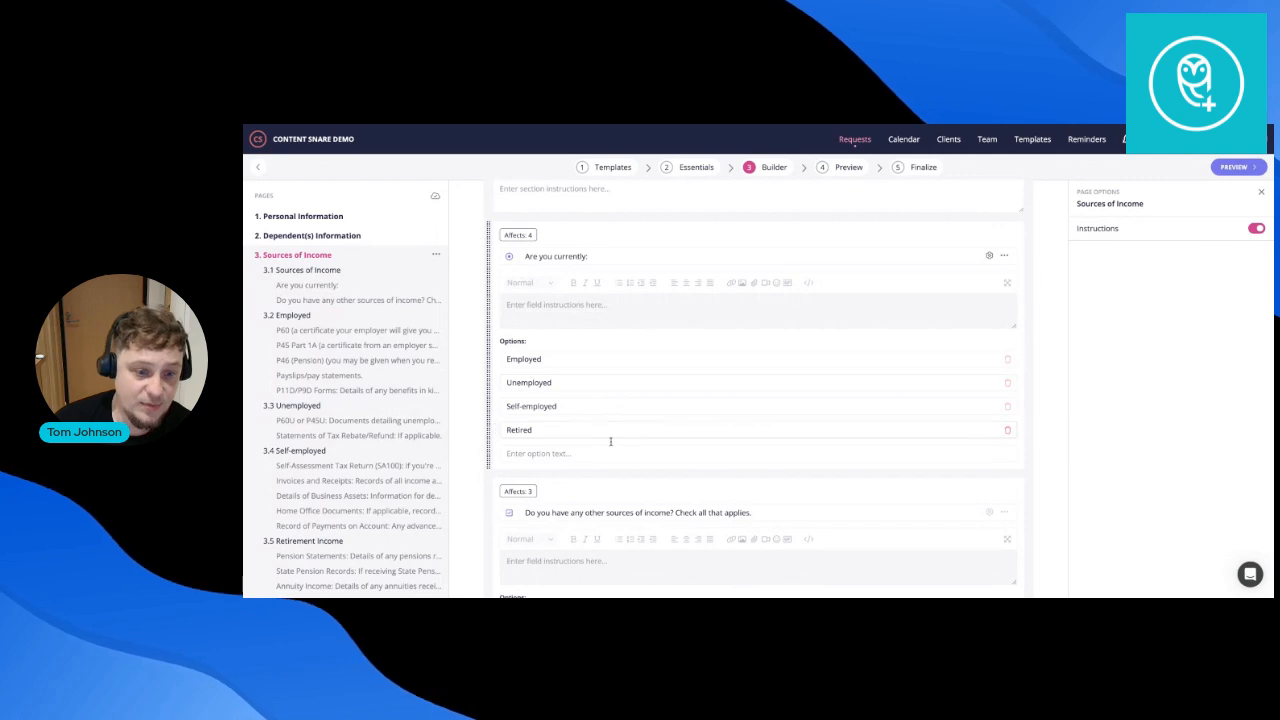
scroll(605, 445, "down", 3)
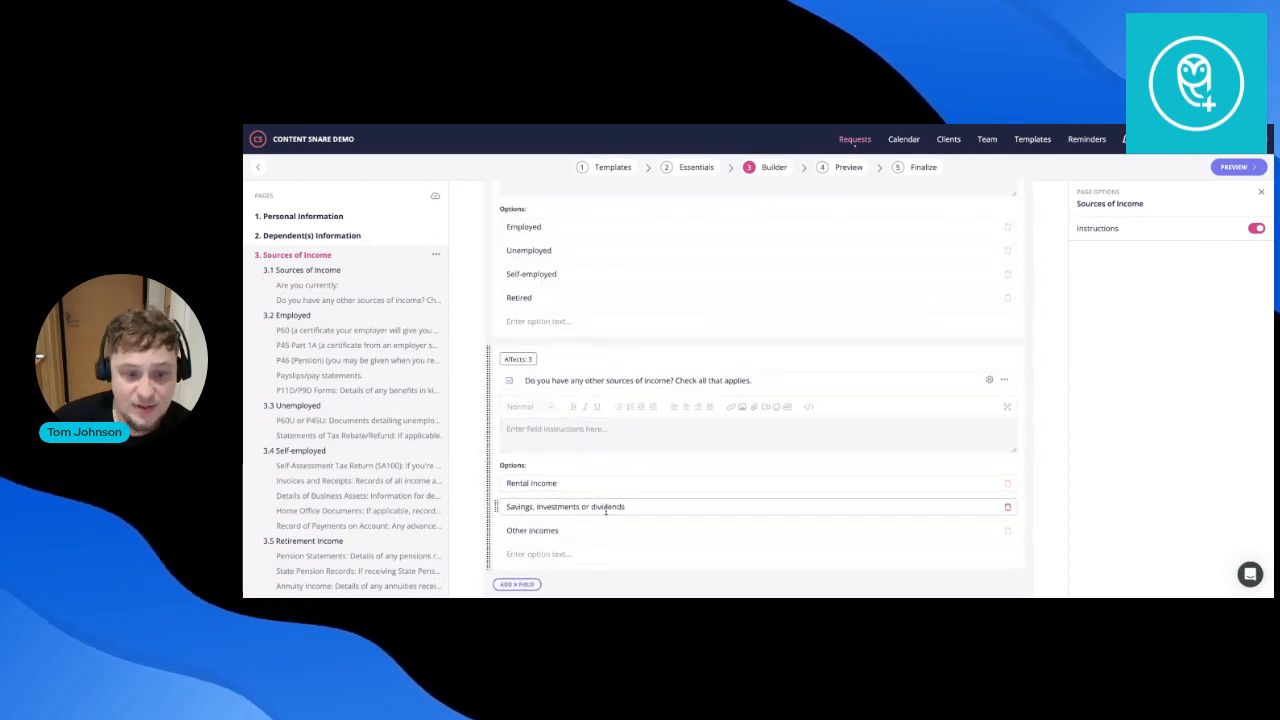
scroll(603, 506, "down", 3)
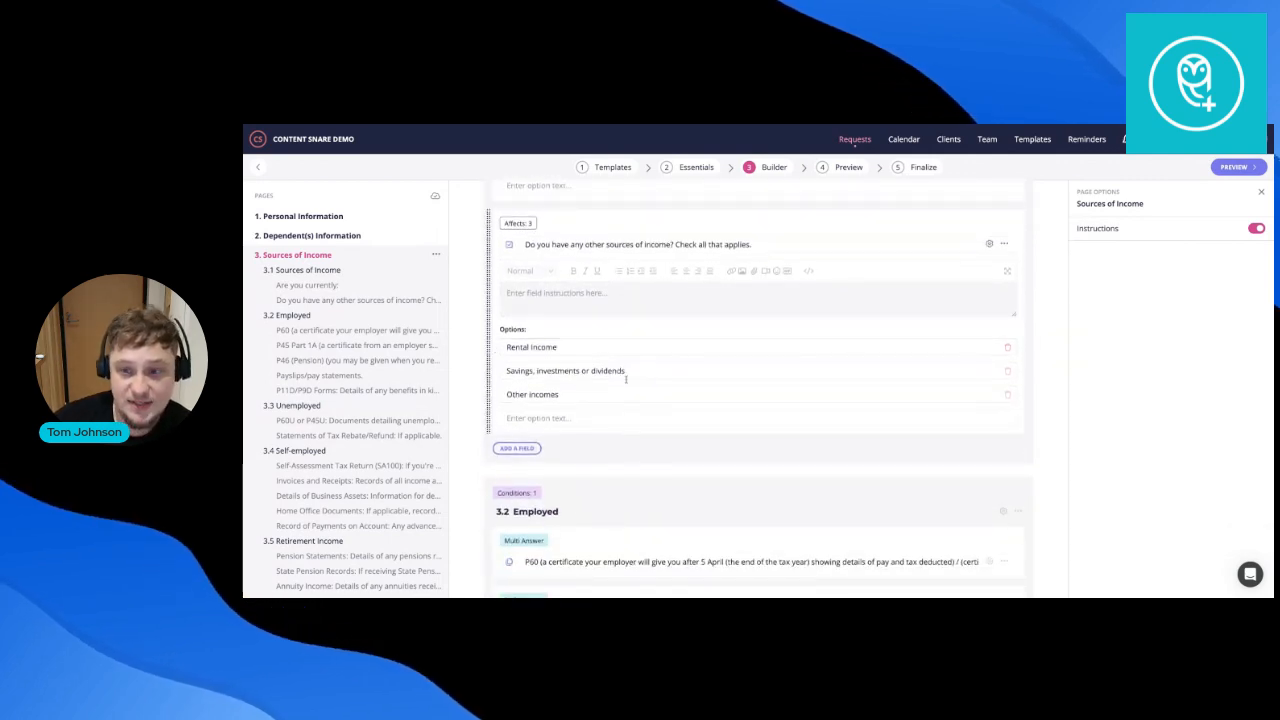
scroll(624, 372, "down", 2)
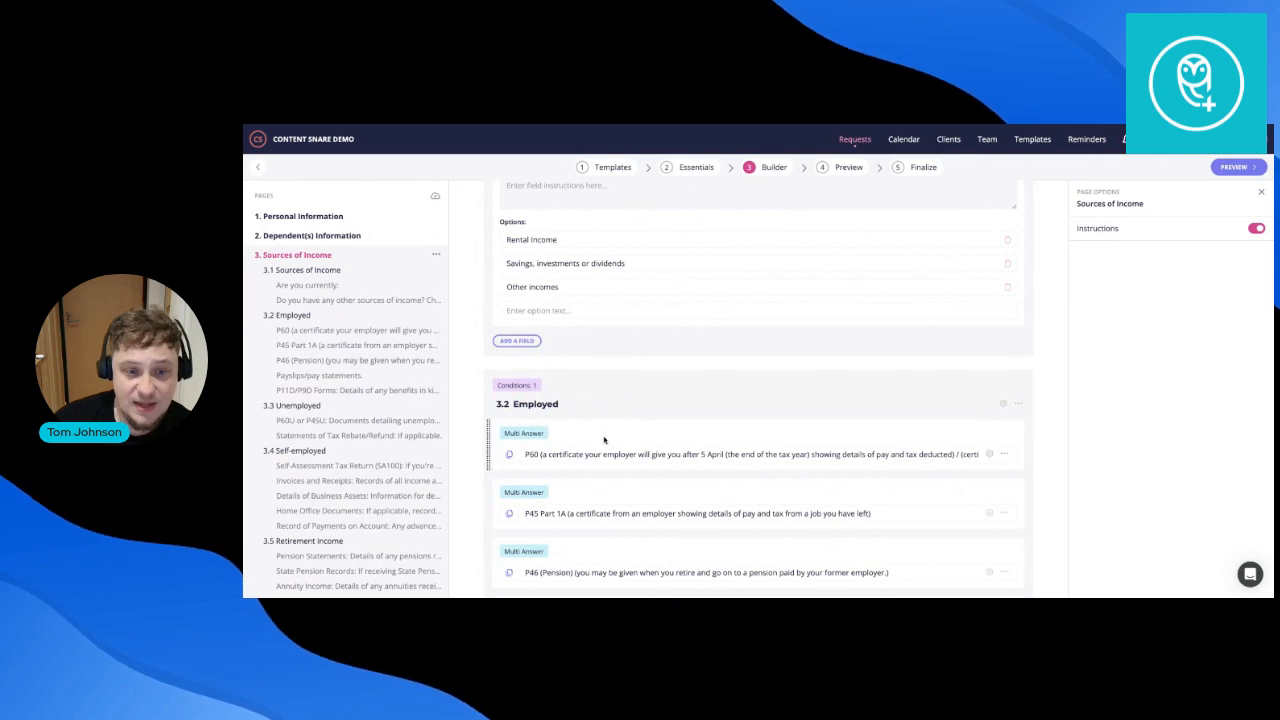
scroll(604, 443, "down", 2)
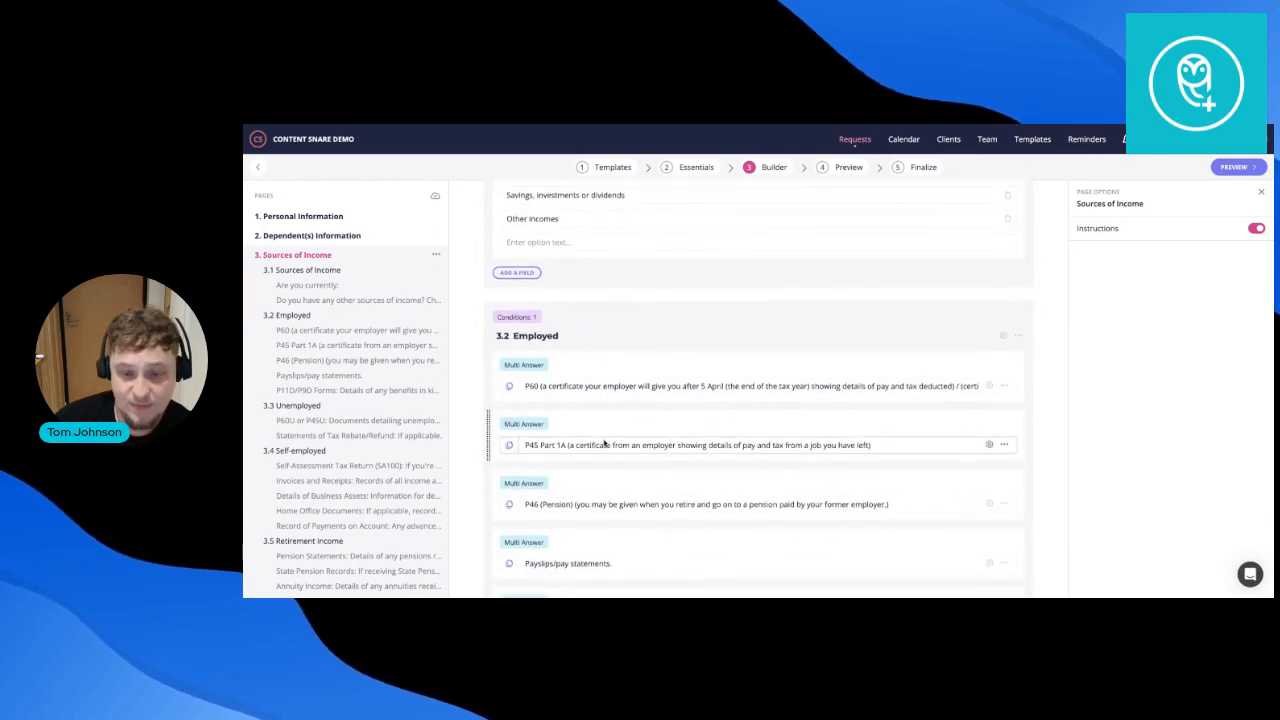
scroll(604, 443, "down", 1)
scroll(608, 263, "up", 1)
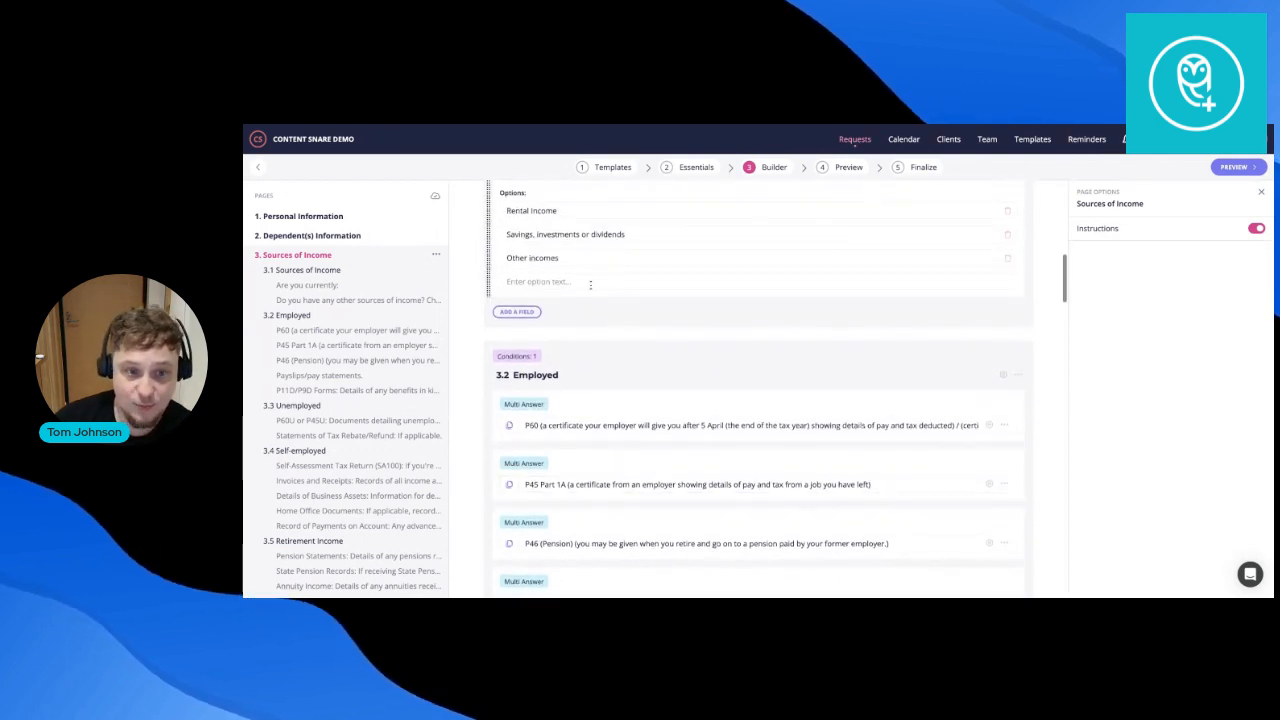
Preview the request as the client, with the preview mode set to Prefill.
left_click(1233, 167)
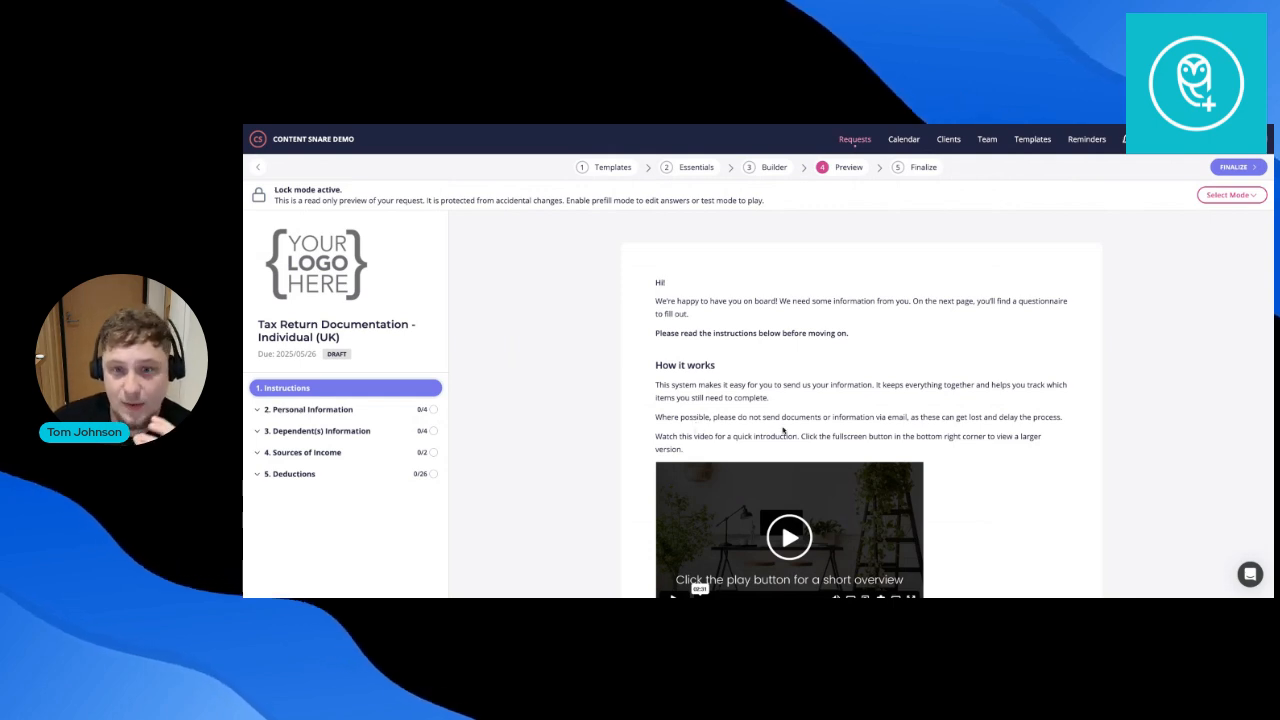
scroll(785, 428, "down", 1)
left_click(1230, 195)
left_click(1206, 241)
scroll(785, 438, "down", 4)
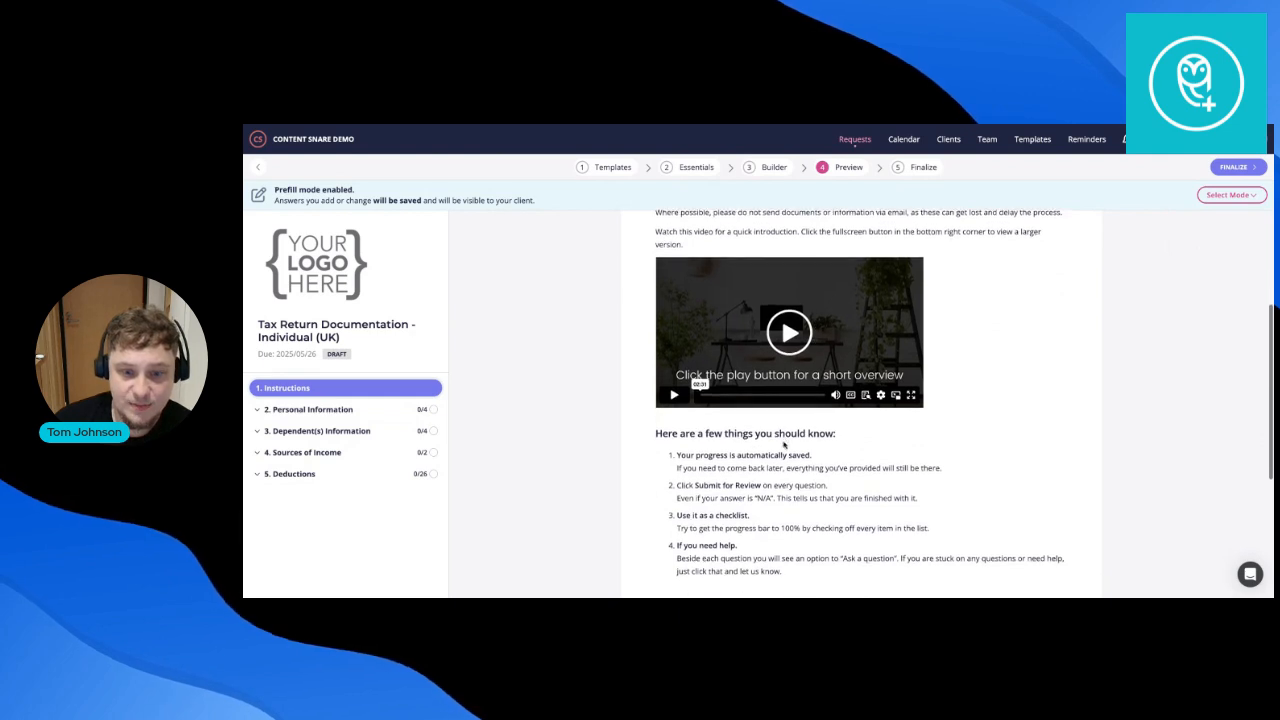
scroll(785, 438, "down", 4)
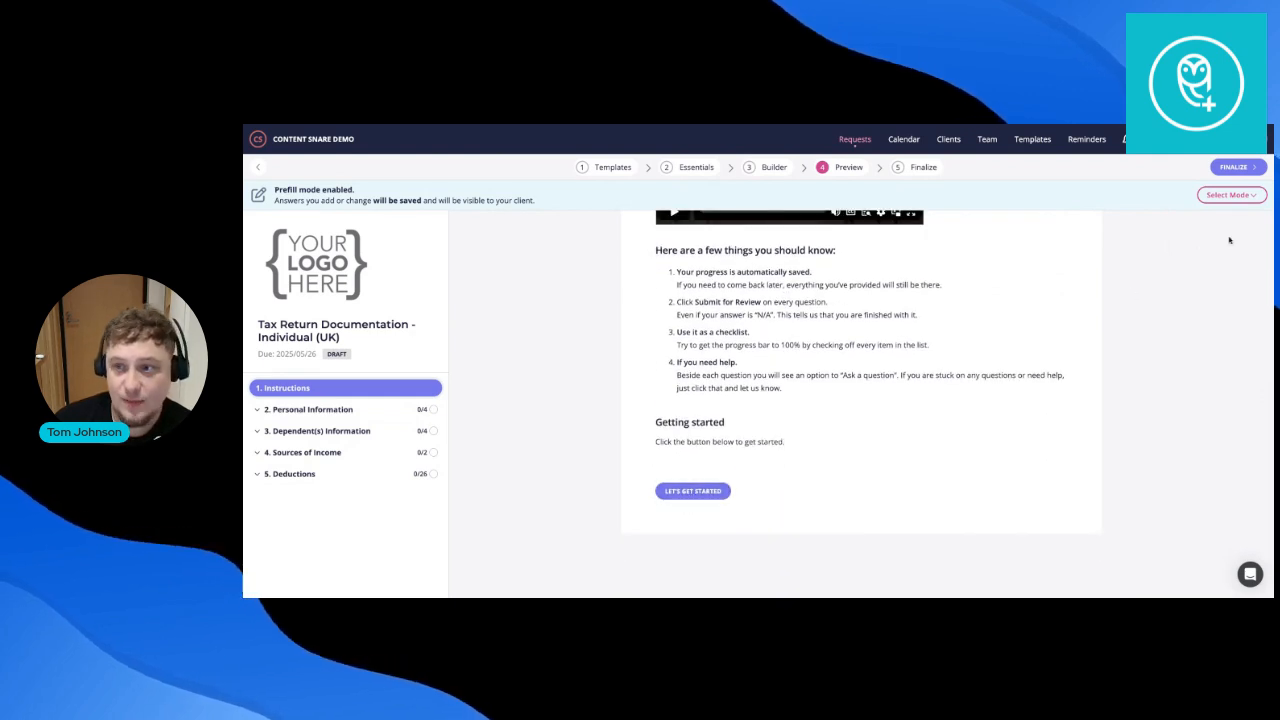
left_click(1230, 195)
left_click(1206, 241)
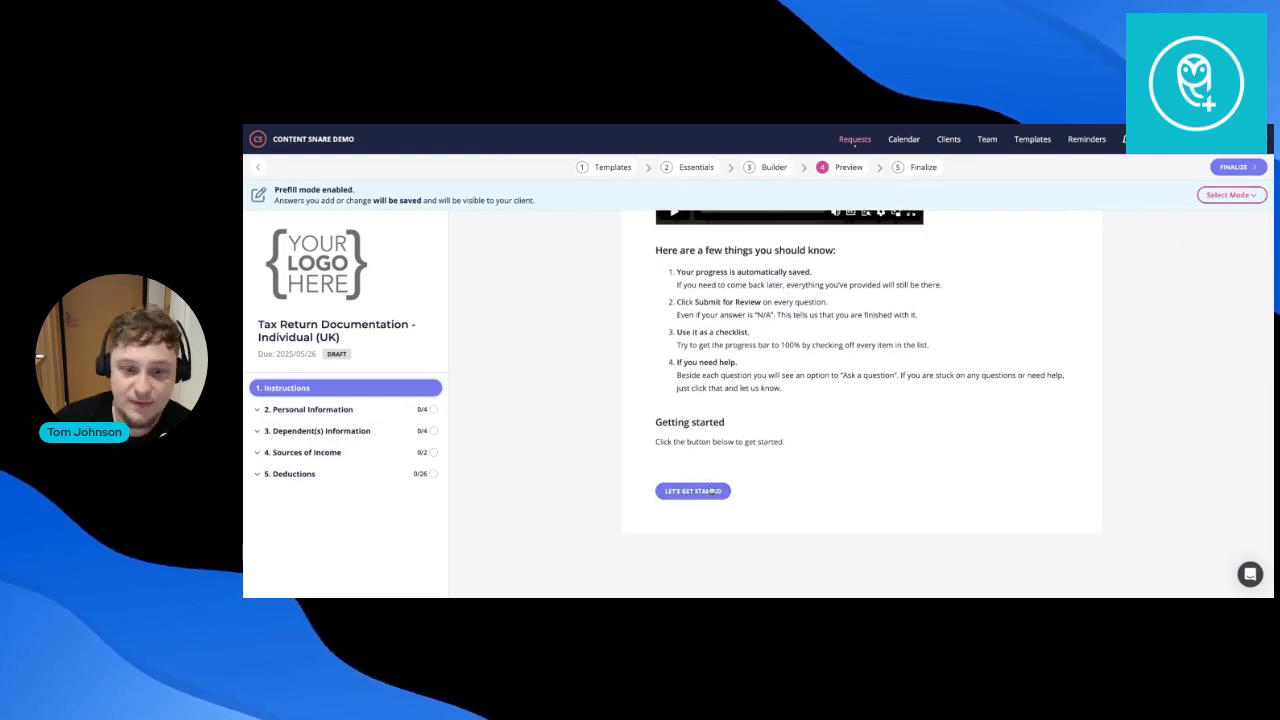
Start the questionnaire, enter the client's full name and submit it for review.
left_click(714, 489)
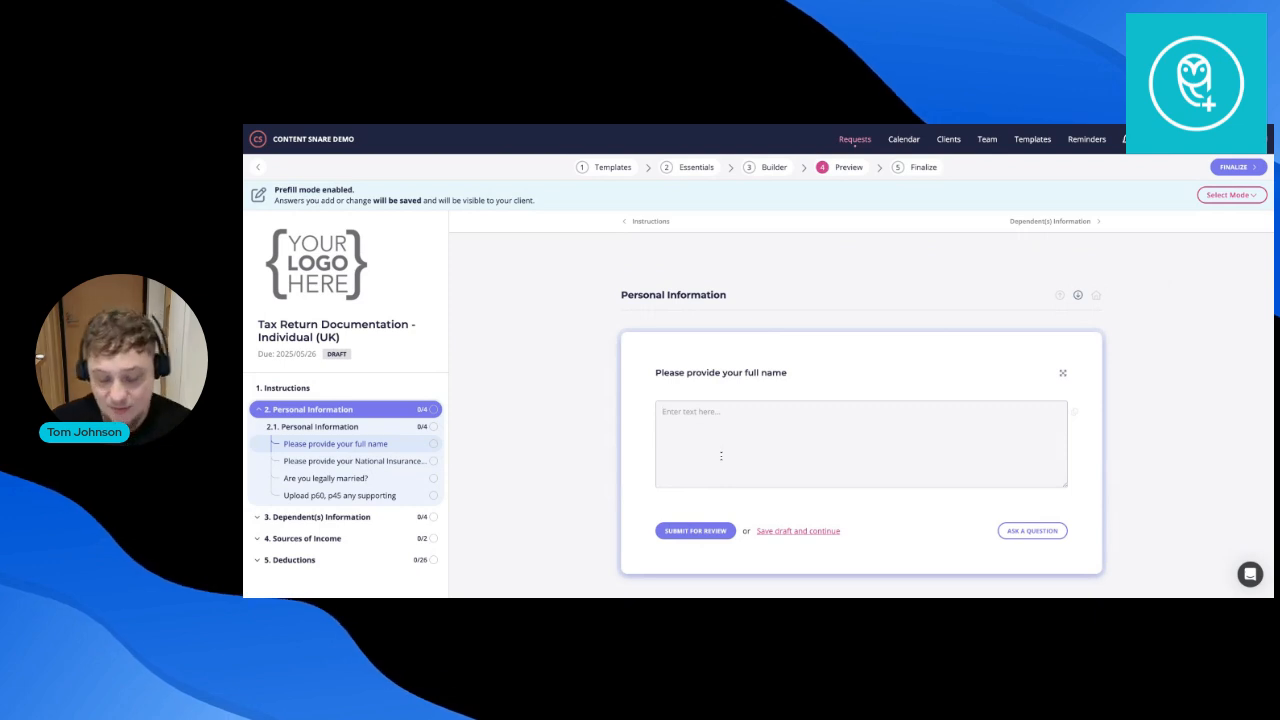
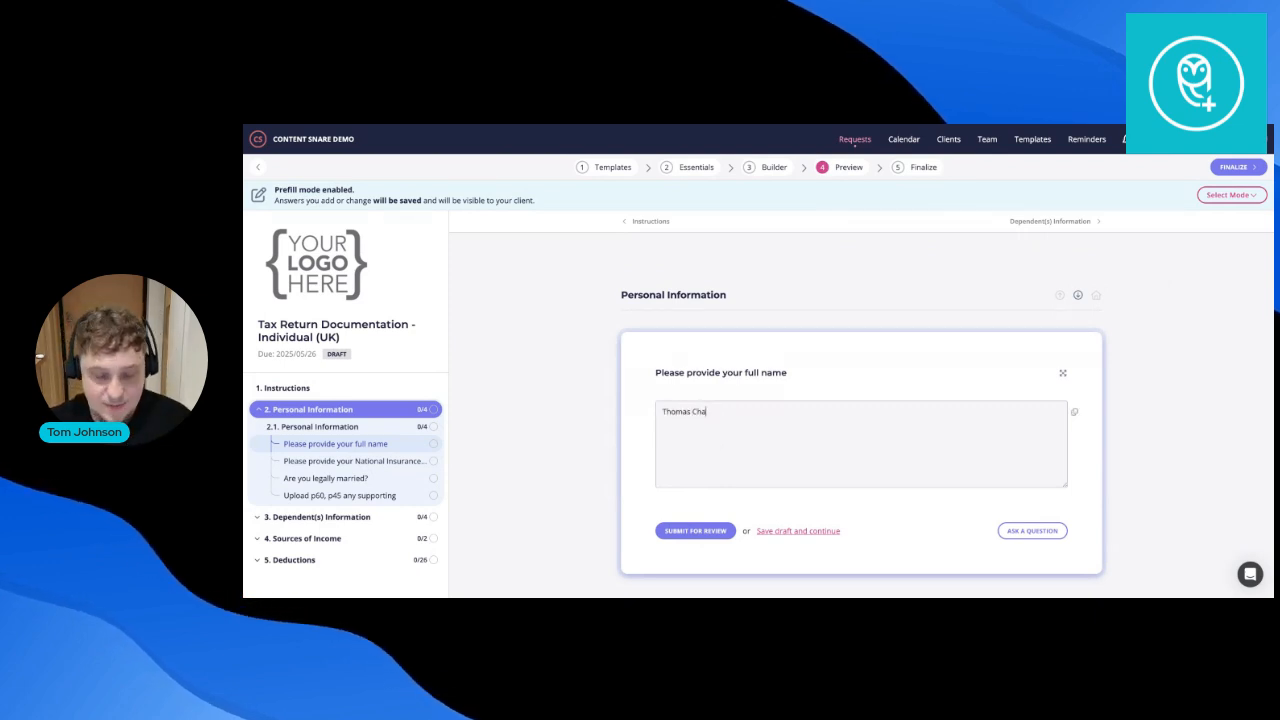
left_click(695, 530)
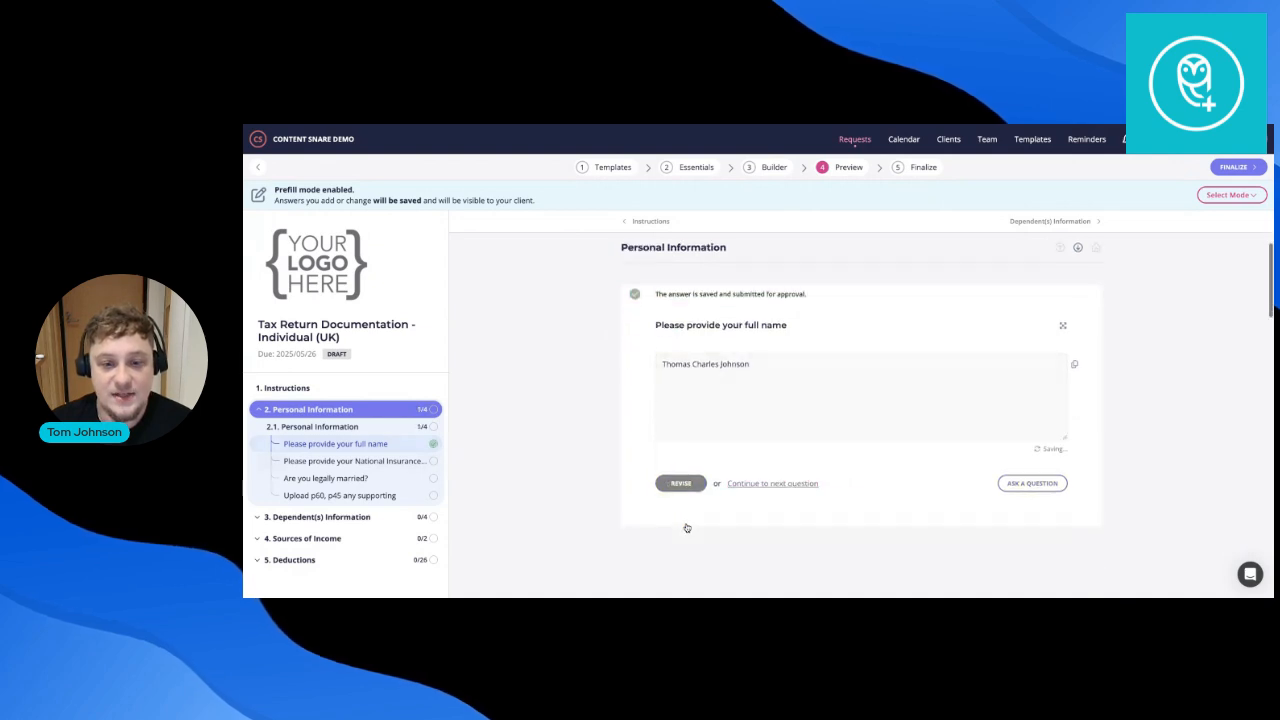
Add the comment 'Please confirm if' to the full-name answer.
left_click(1045, 460)
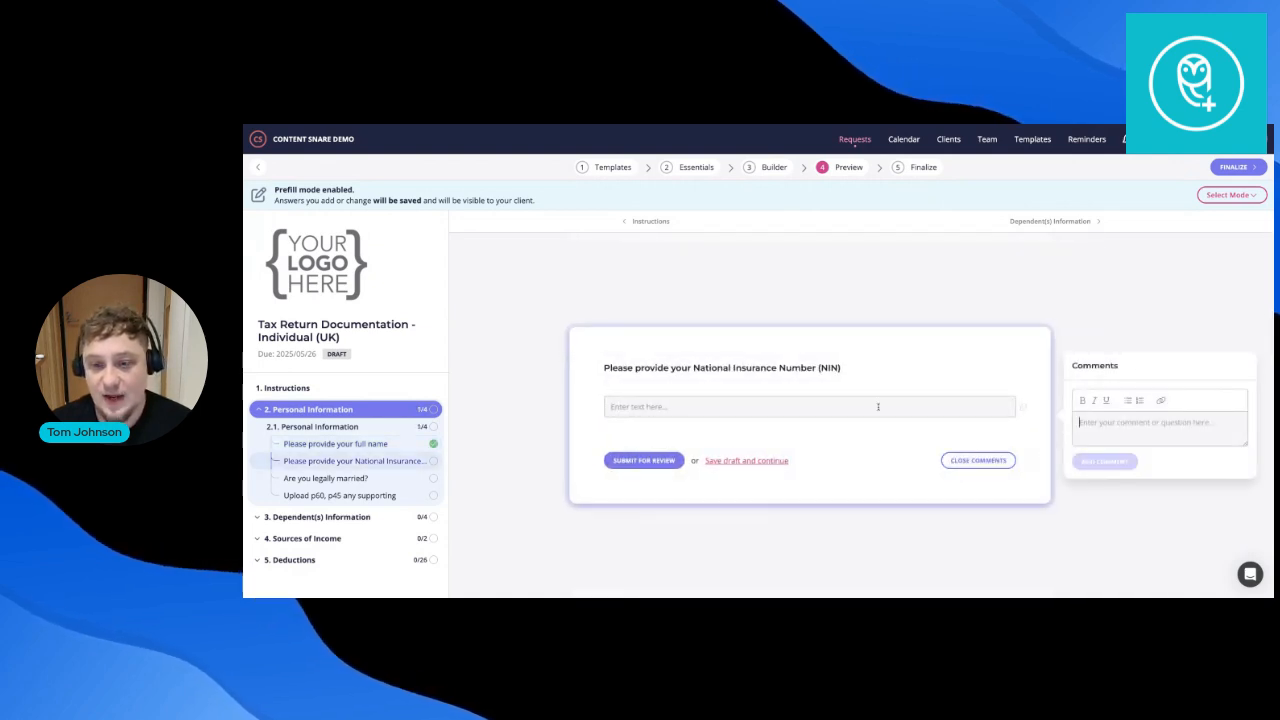
scroll(878, 406, "up", 3)
scroll(878, 406, "up", 2)
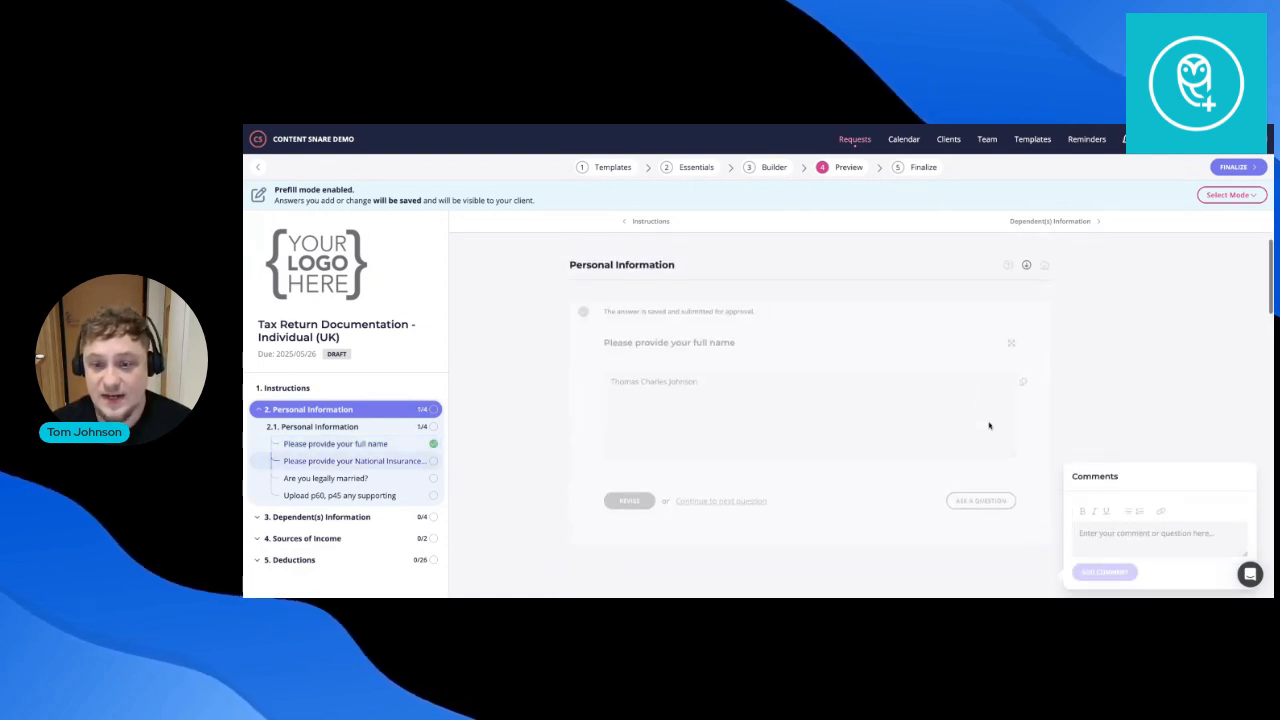
left_click(1137, 450)
type("Please confirm if")
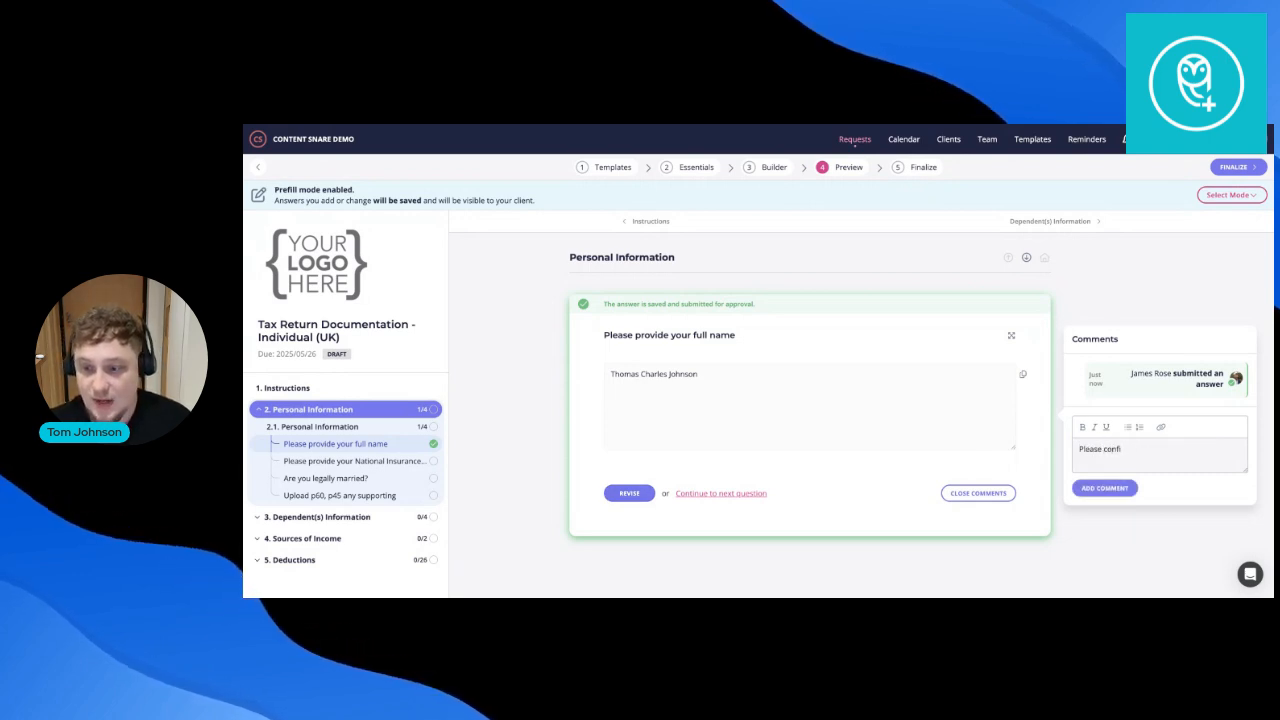
left_click(1130, 487)
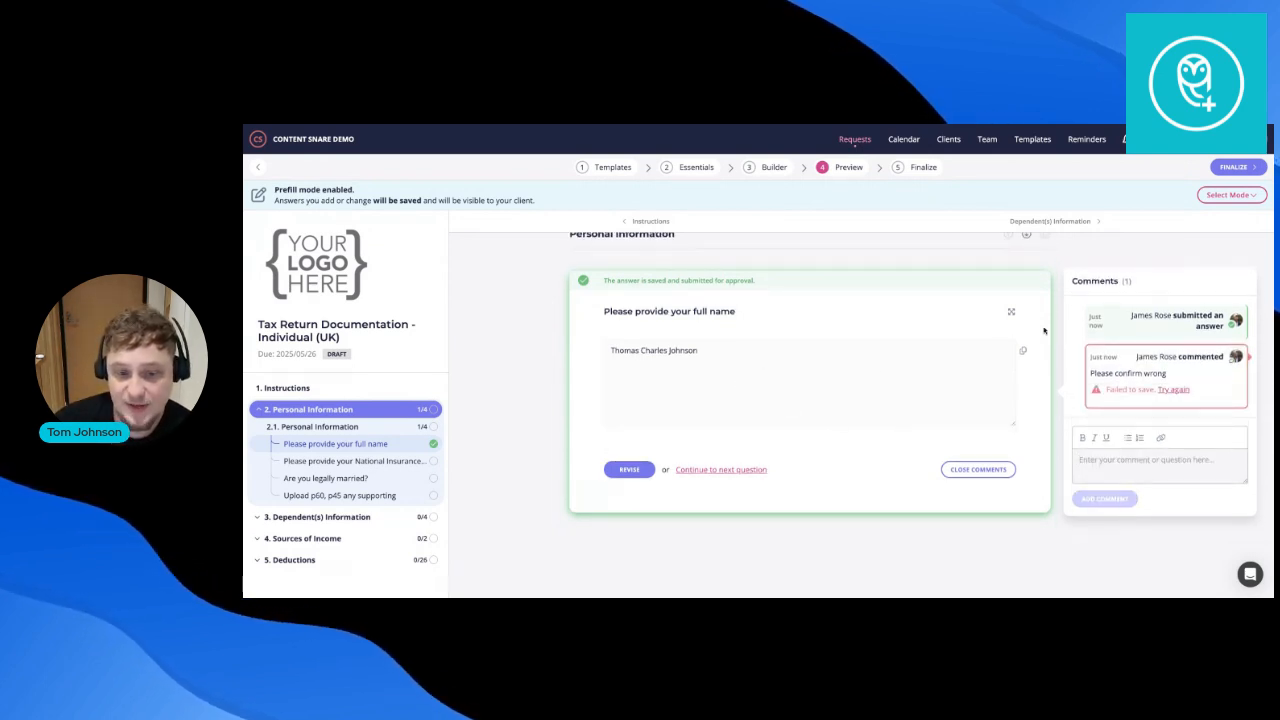
Choose the recipient client and publish the request with the Default schedule, sending immediately.
left_click(1240, 170)
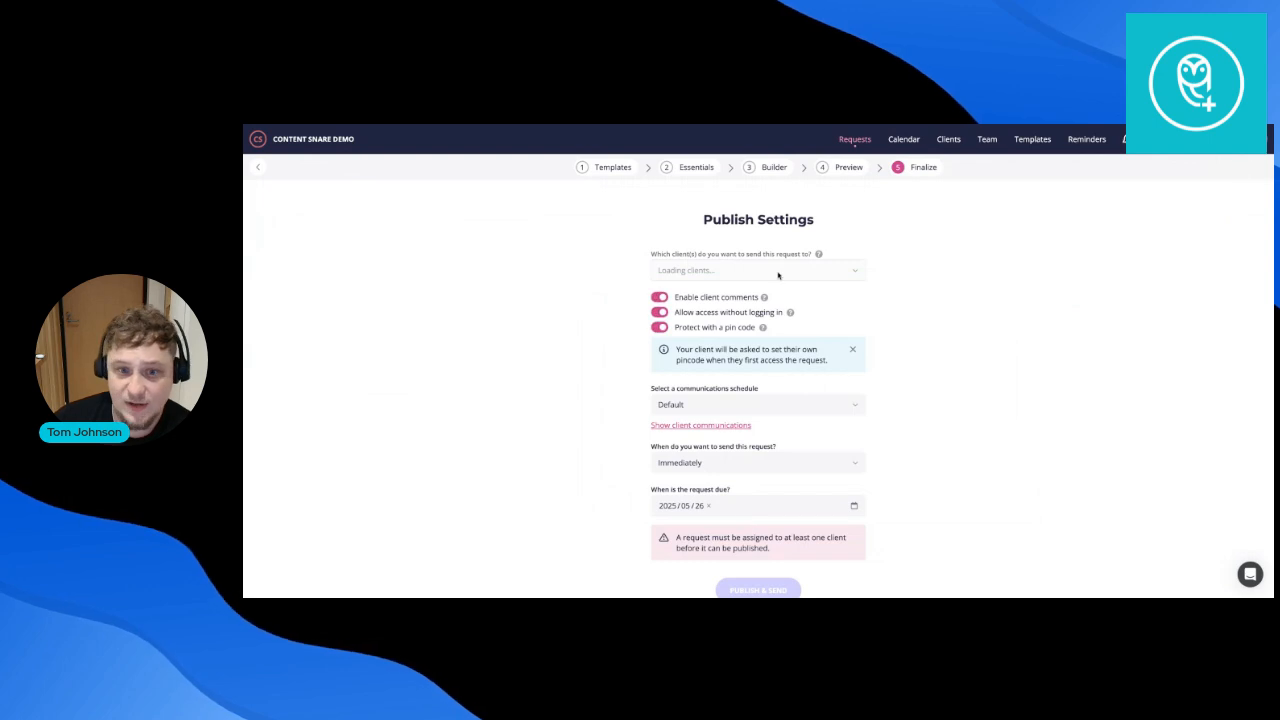
left_click(770, 276)
left_click(750, 330)
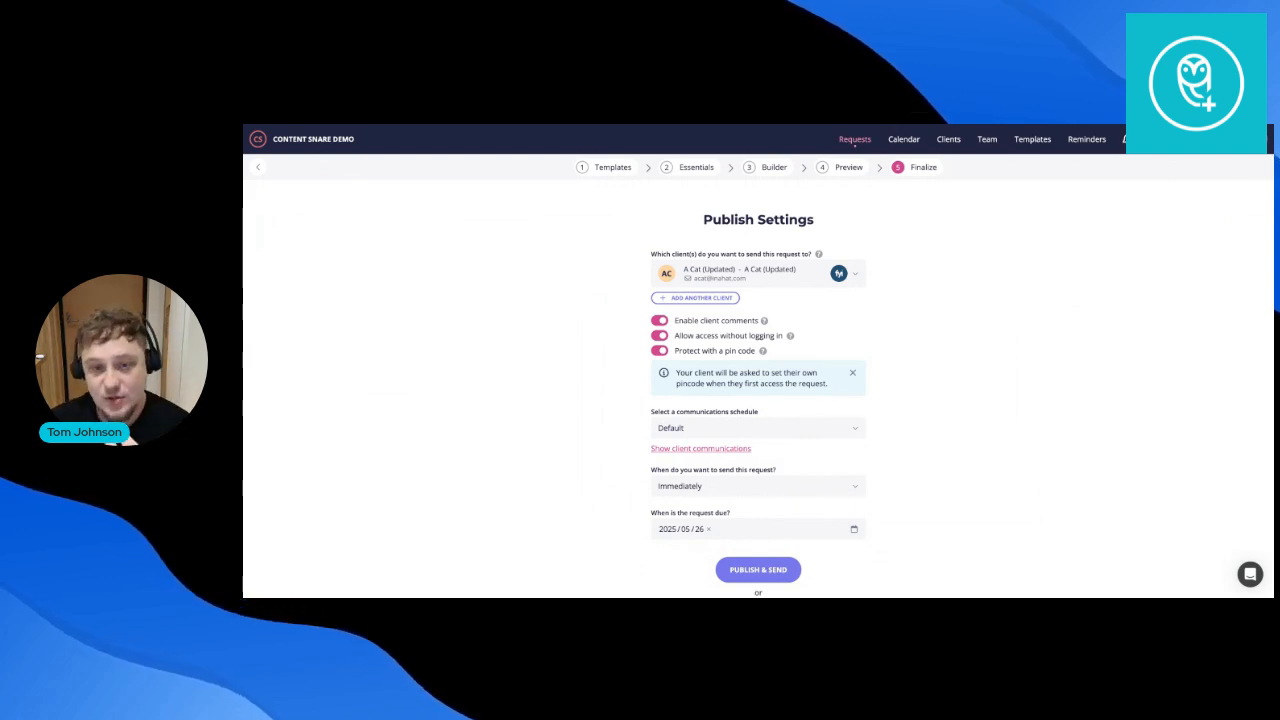
scroll(743, 346, "down", 1)
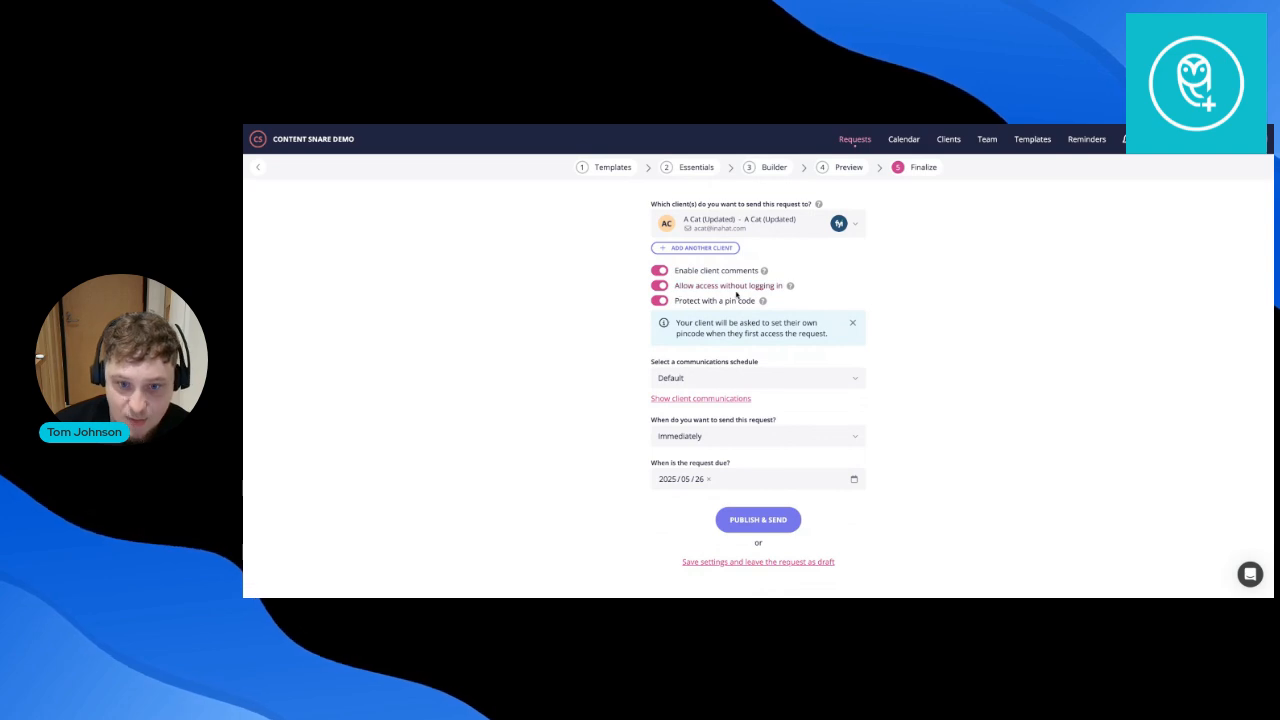
mouse_move(793, 289)
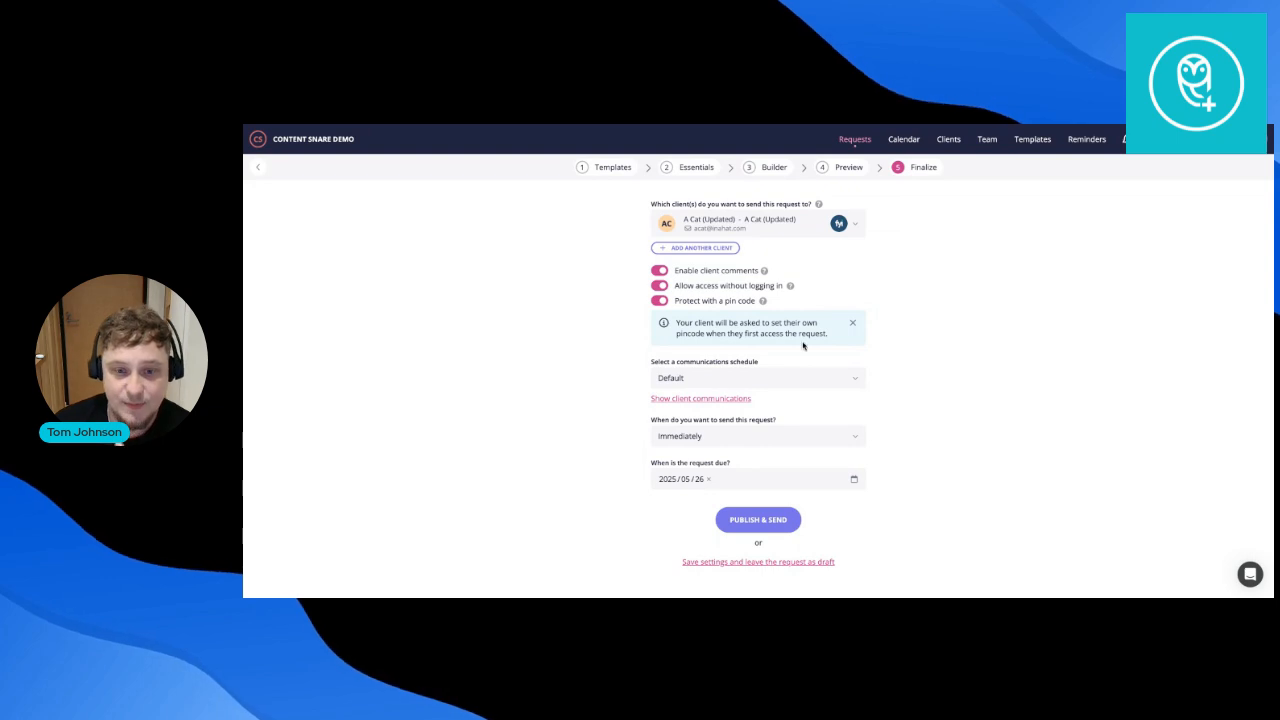
left_click(759, 513)
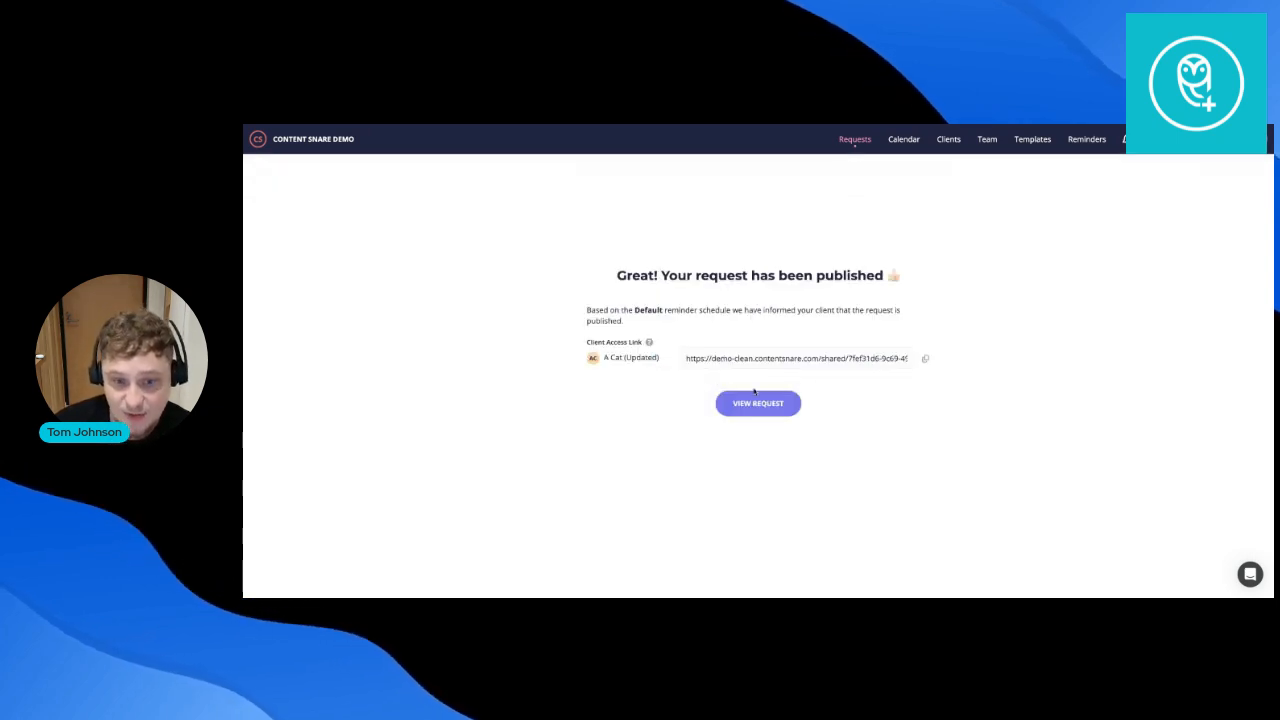
Copy the client access link and load it to view the request as the client.
left_click(924, 360)
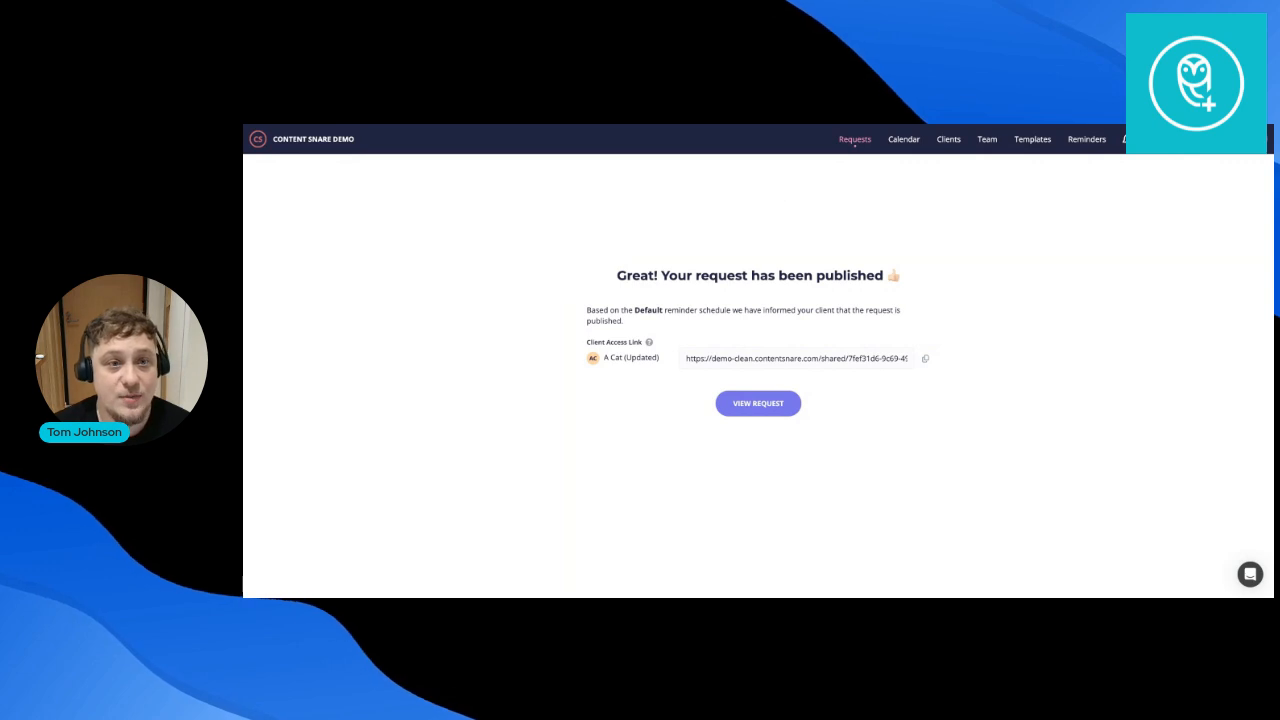
key("Return")
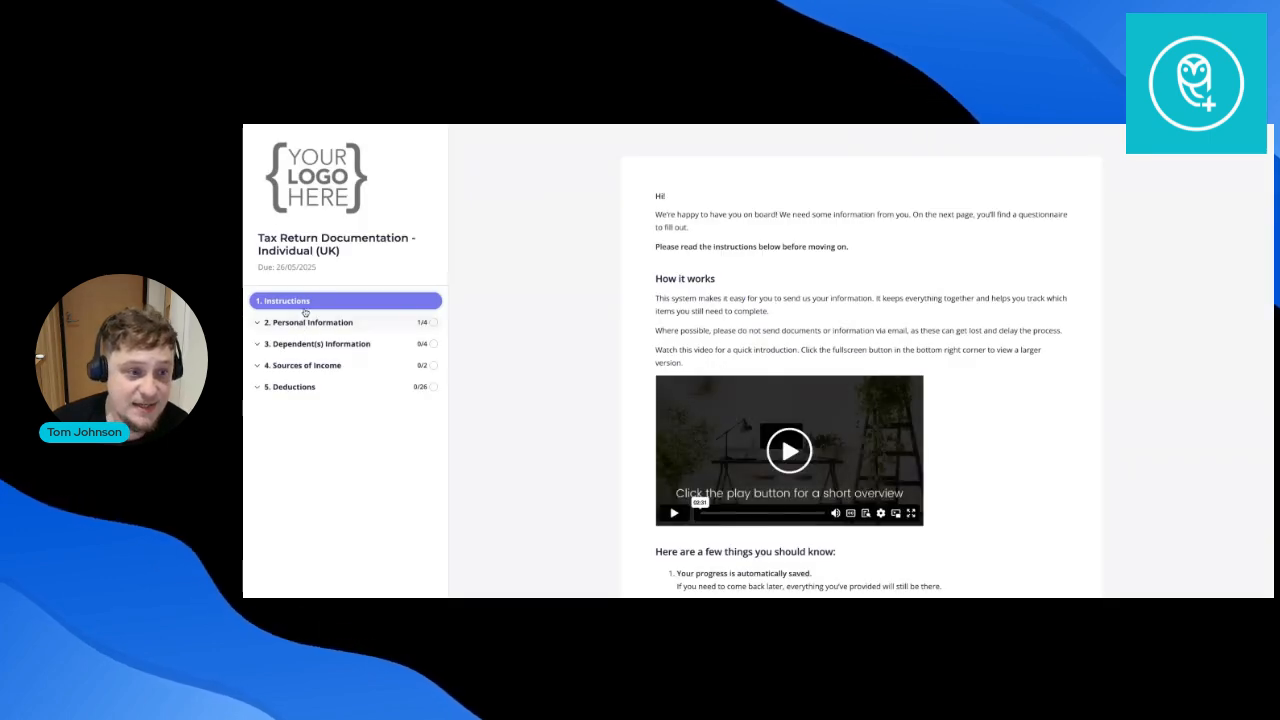
Start the questionnaire as the client and submit a National Insurance Number for review.
scroll(784, 330, "down", 3)
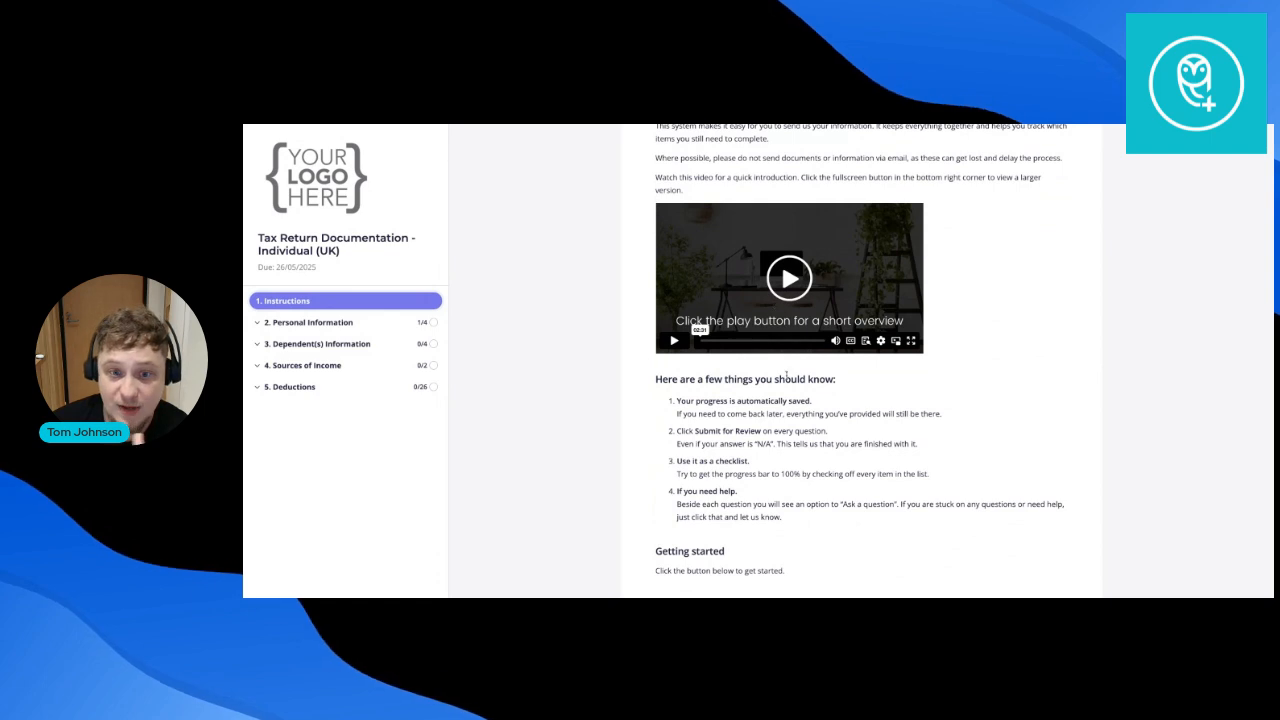
scroll(786, 374, "down", 2)
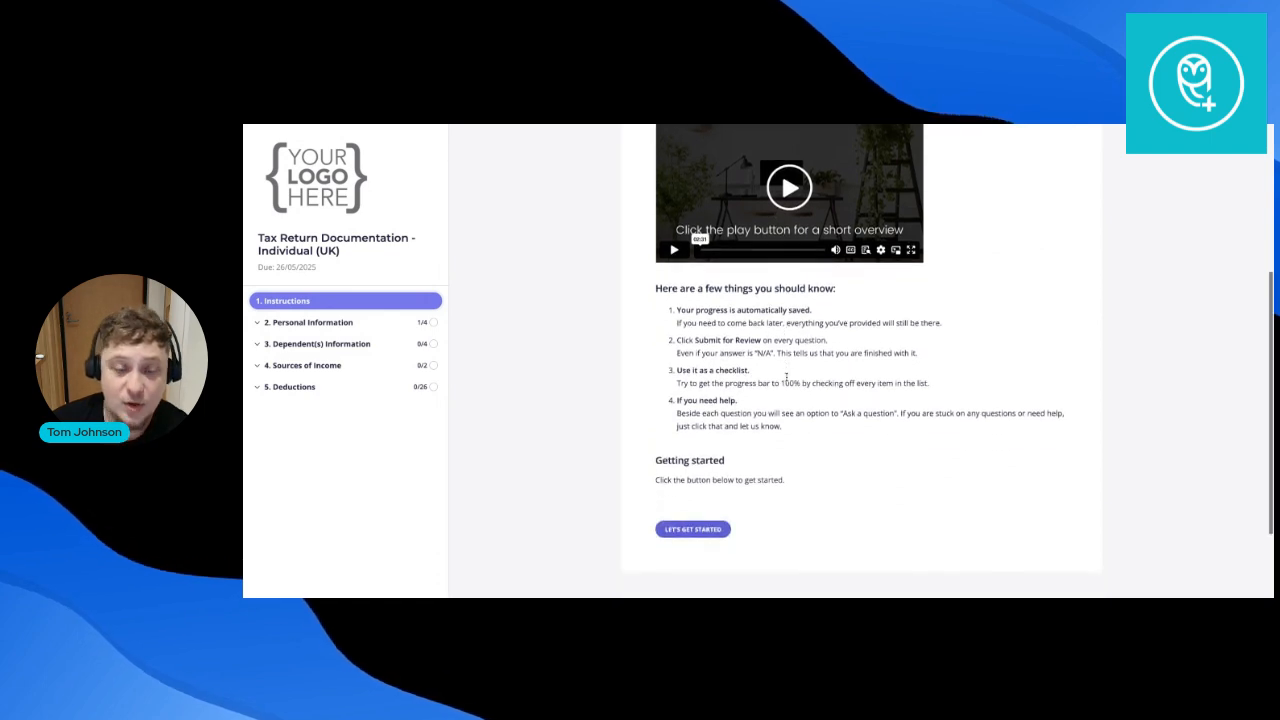
left_click(707, 529)
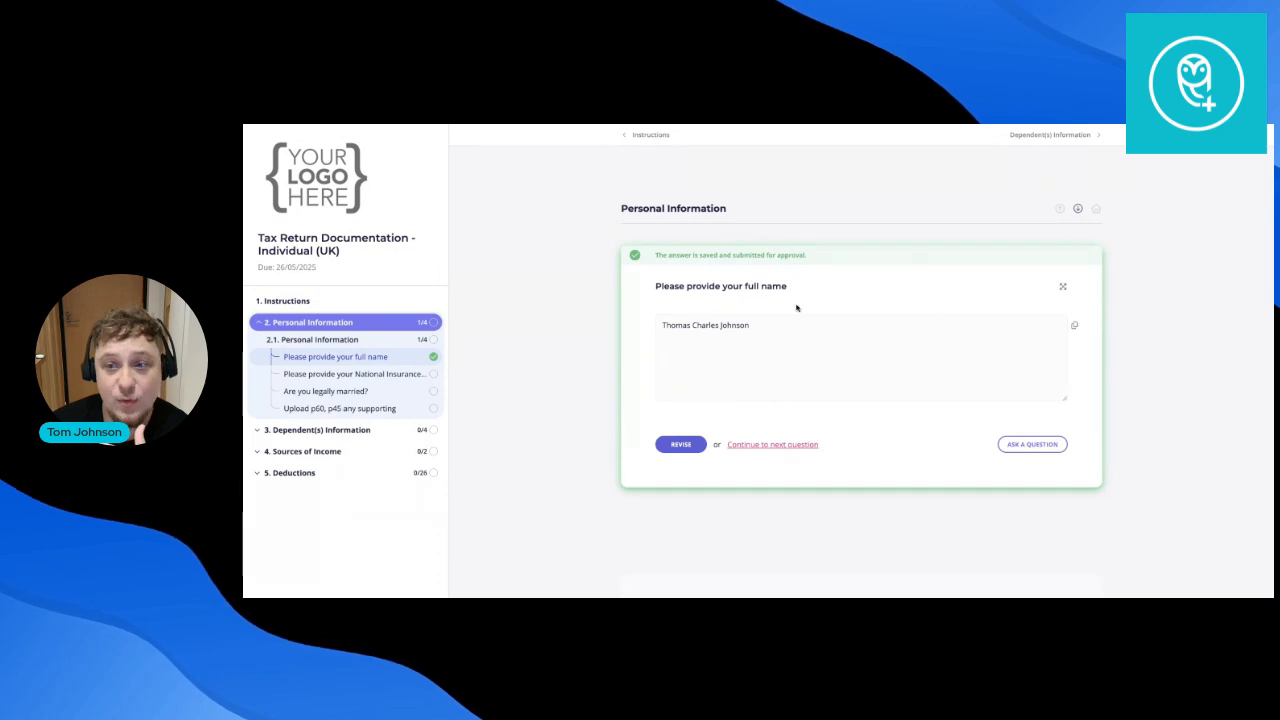
left_click(777, 446)
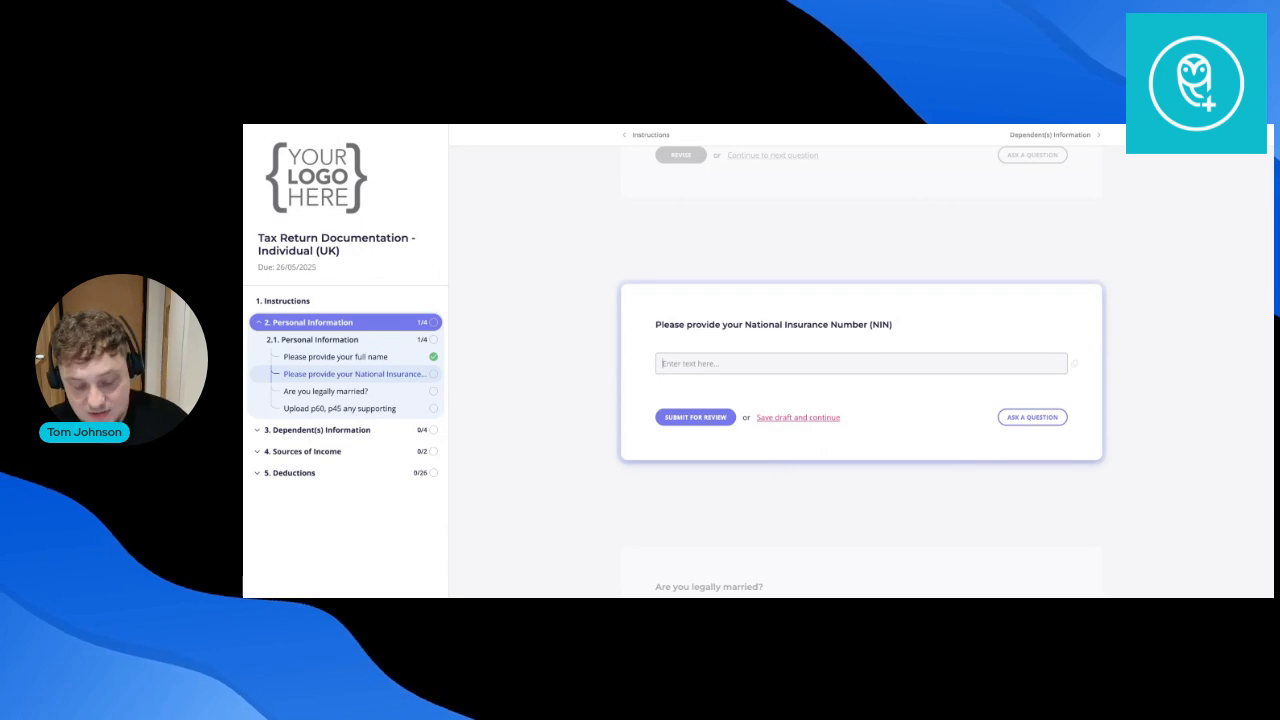
type("1234567")
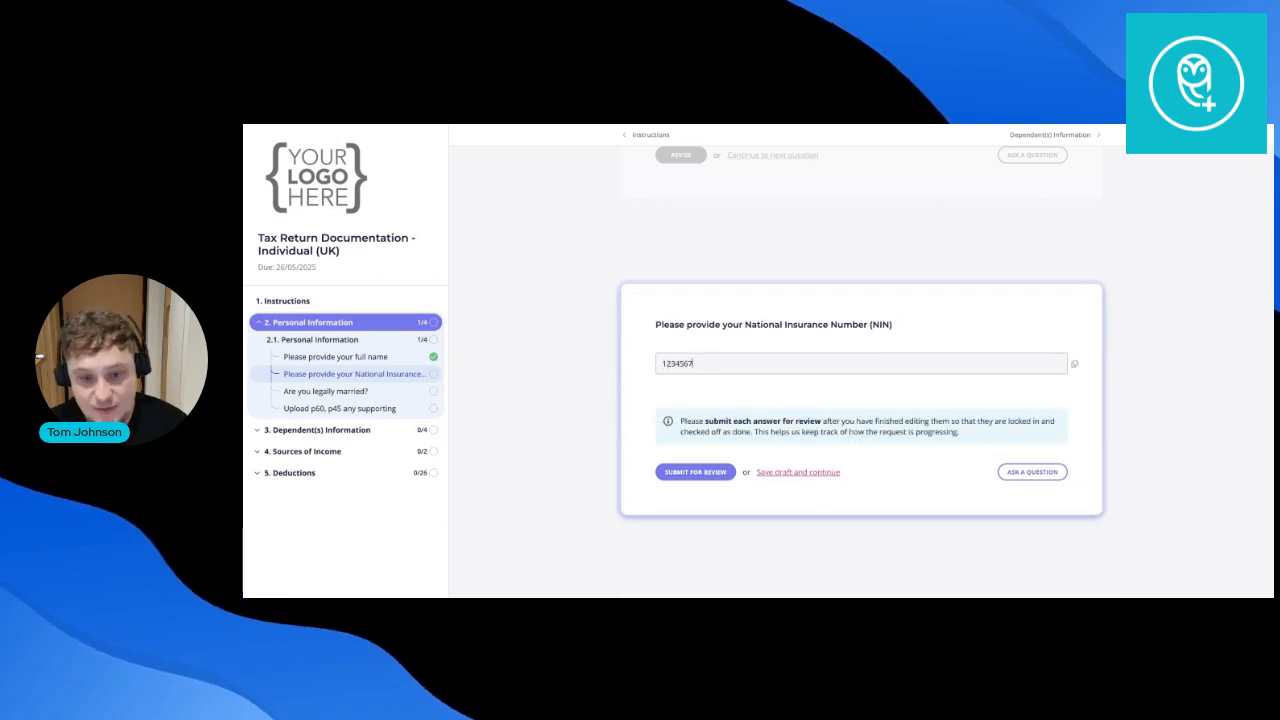
left_click(727, 471)
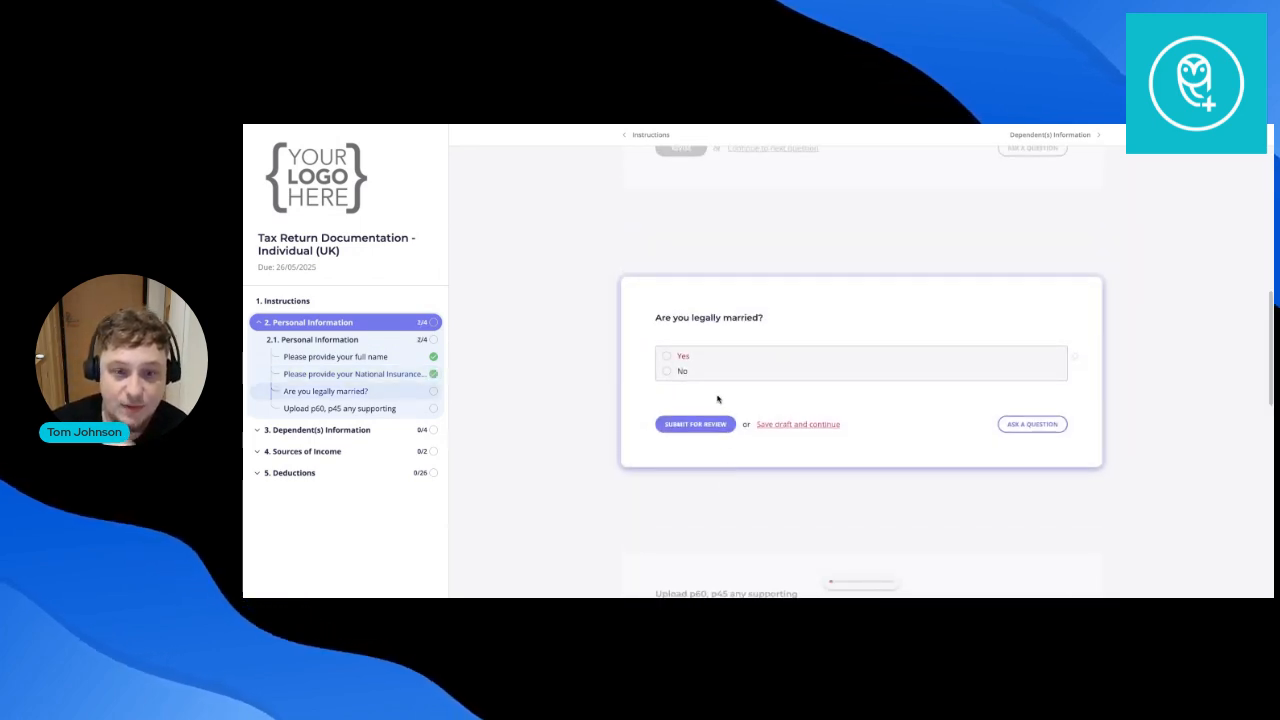
Answer No to 'Are you legally married?' and submit it.
left_click(681, 375)
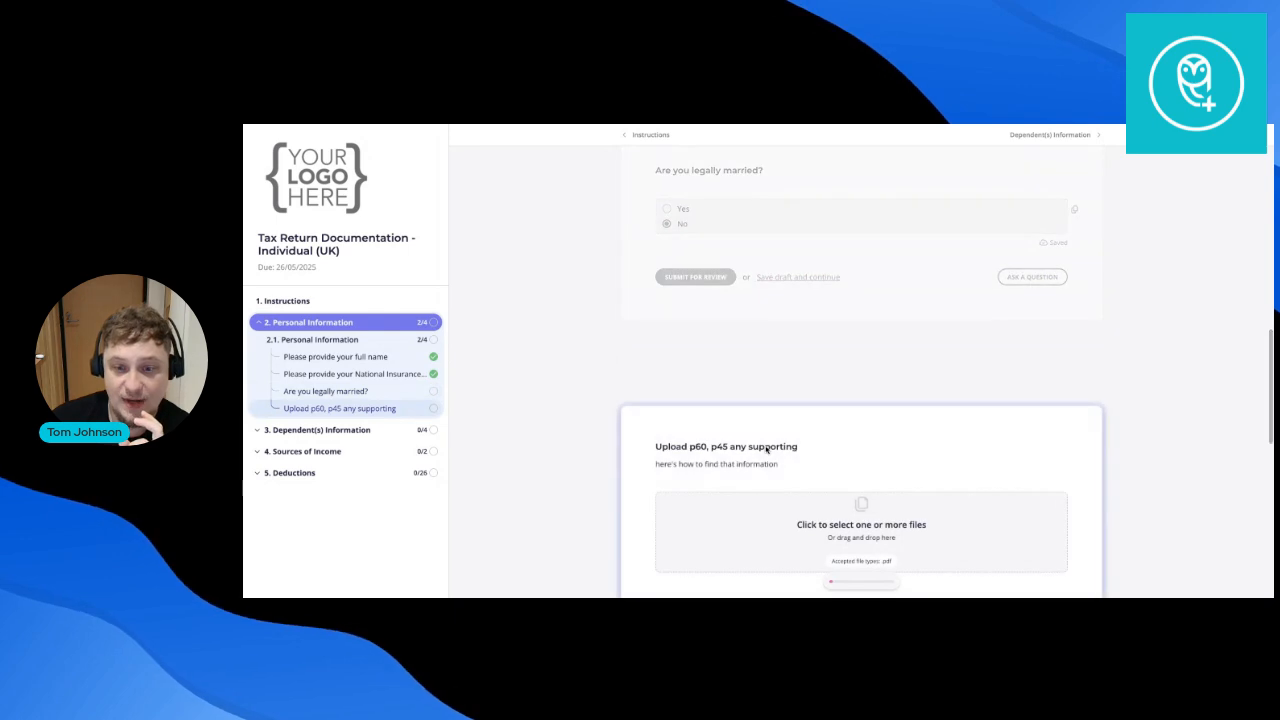
scroll(732, 250, "down", 1)
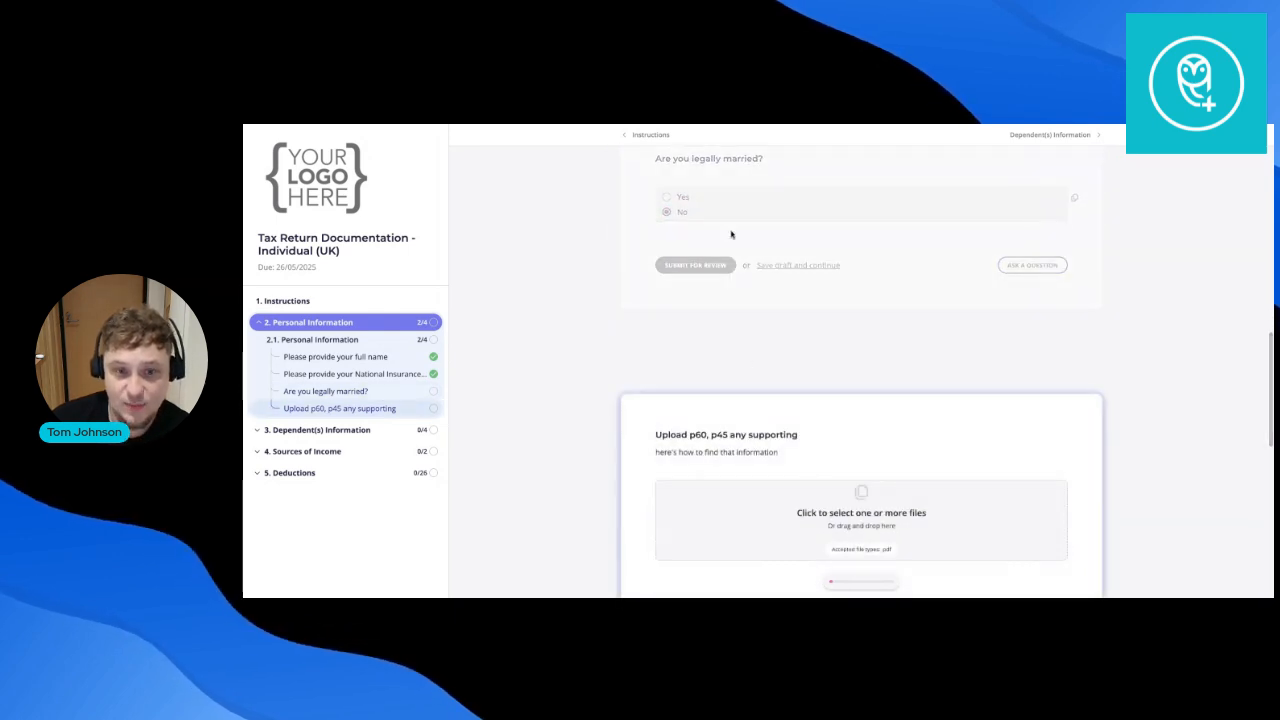
scroll(709, 302, "up", 2)
left_click(704, 352)
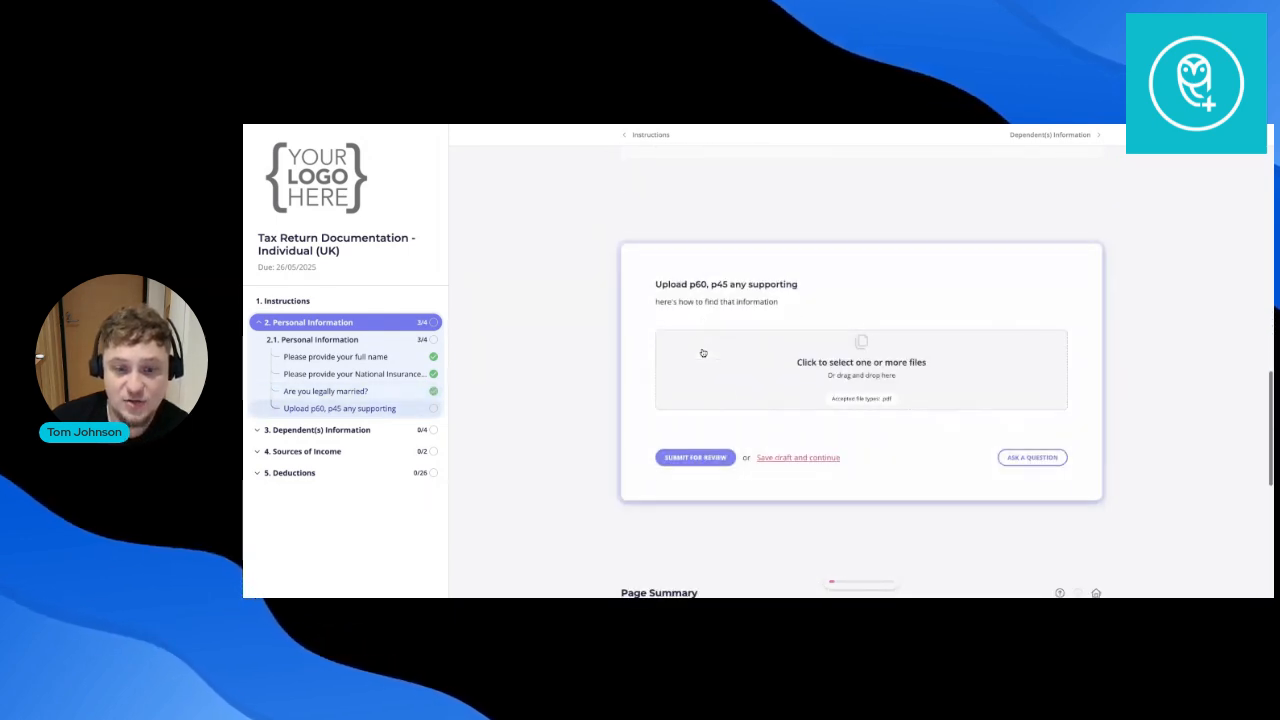
scroll(743, 328, "up", 3)
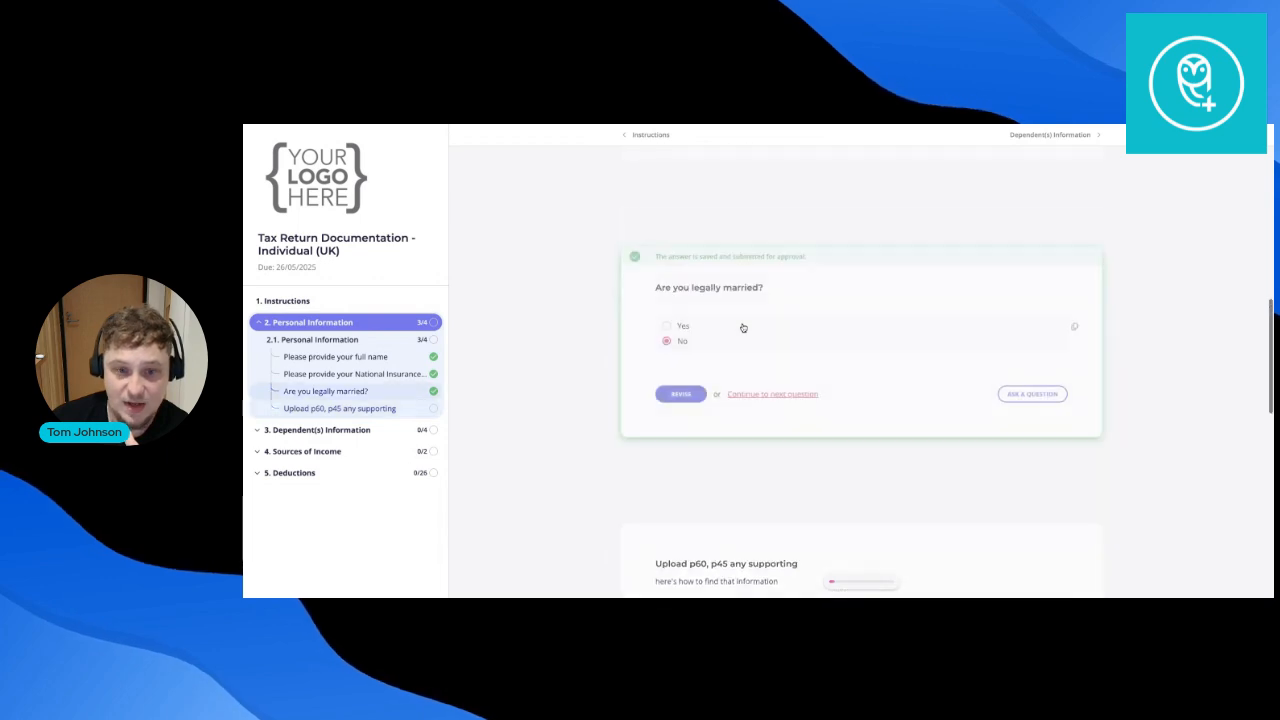
Revise the marital status answer to Yes and submit it.
left_click(681, 394)
left_click(667, 326)
left_click(686, 423)
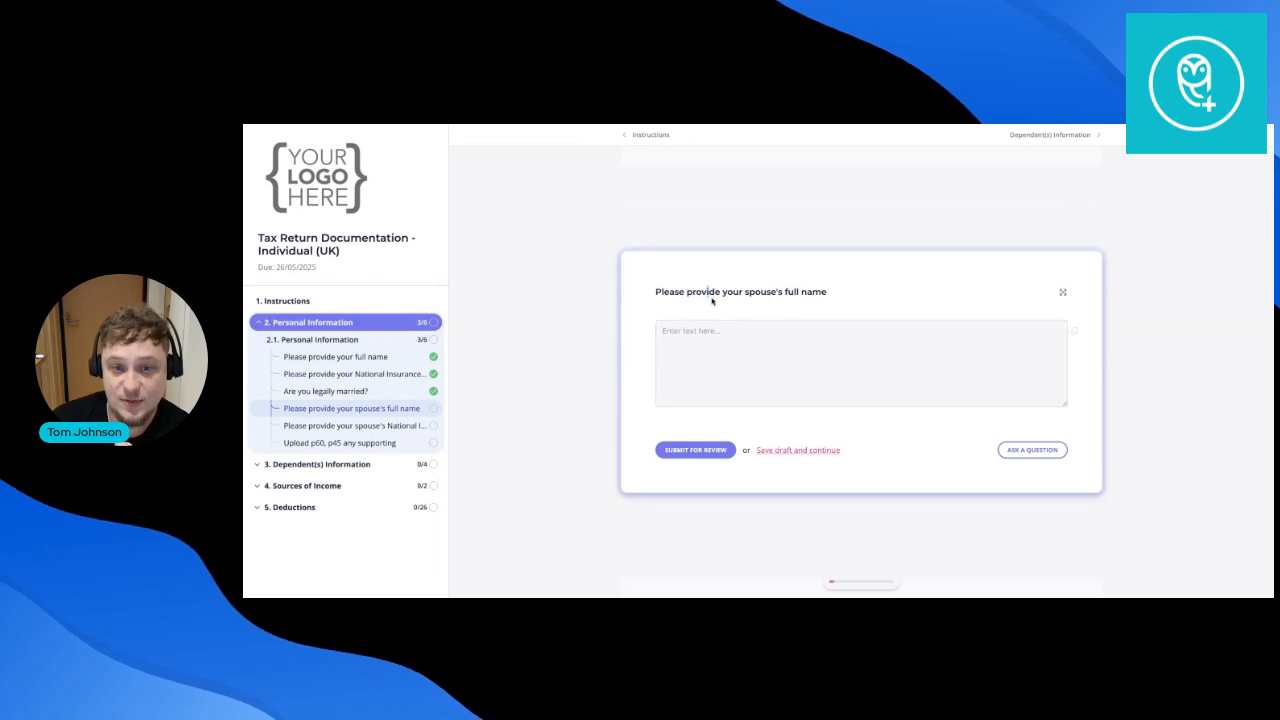
Comment 'do we need middle name' on the spouse's full name question.
left_click_drag(705, 293, 787, 300)
left_click(784, 326)
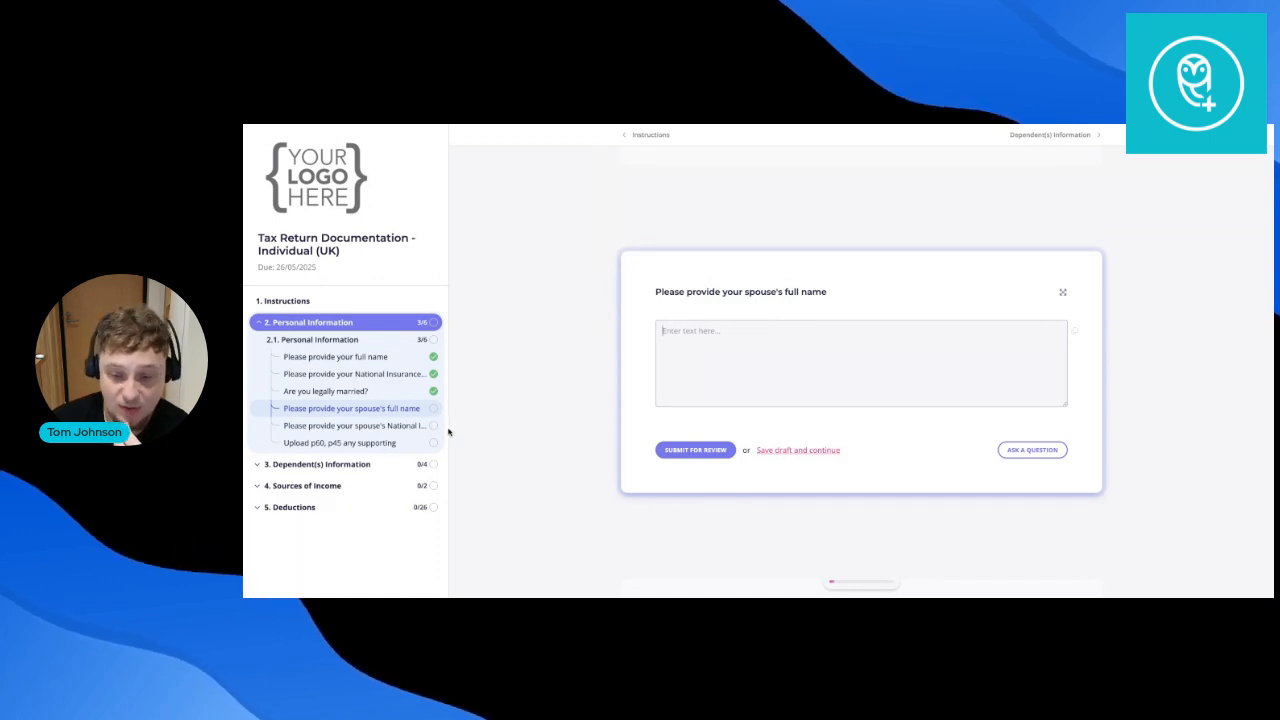
mouse_move(830, 580)
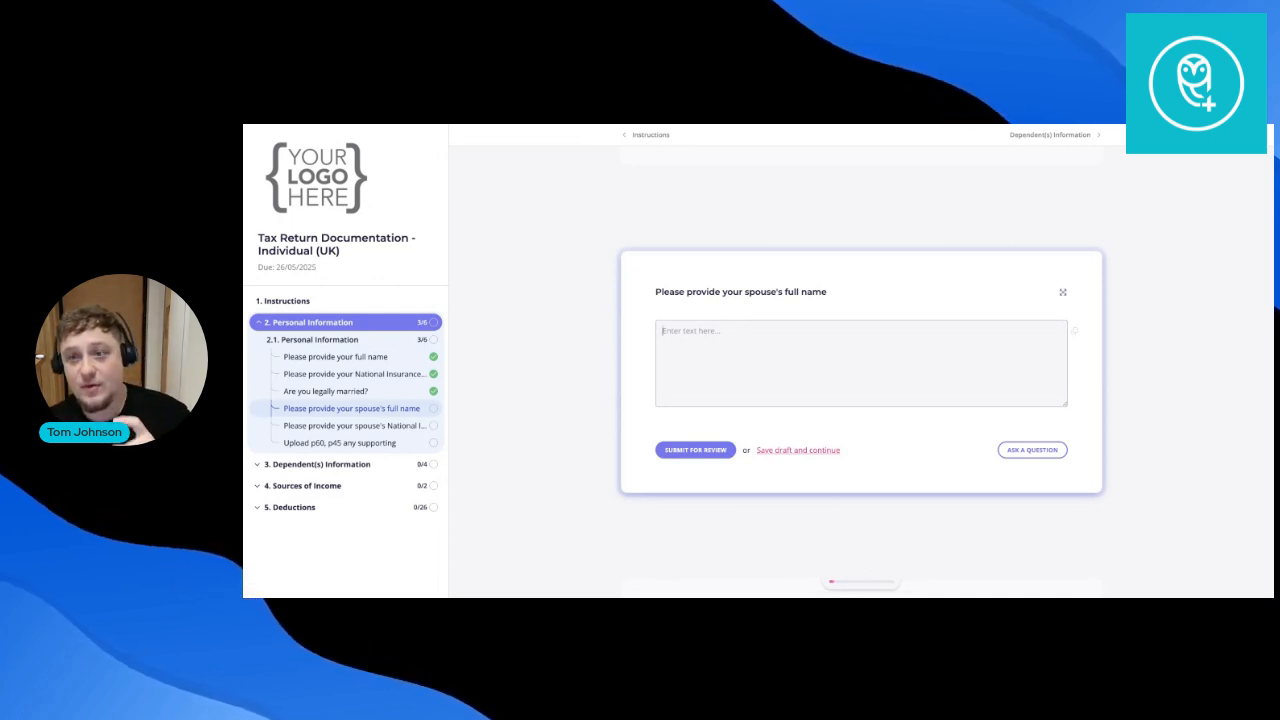
left_click(999, 450)
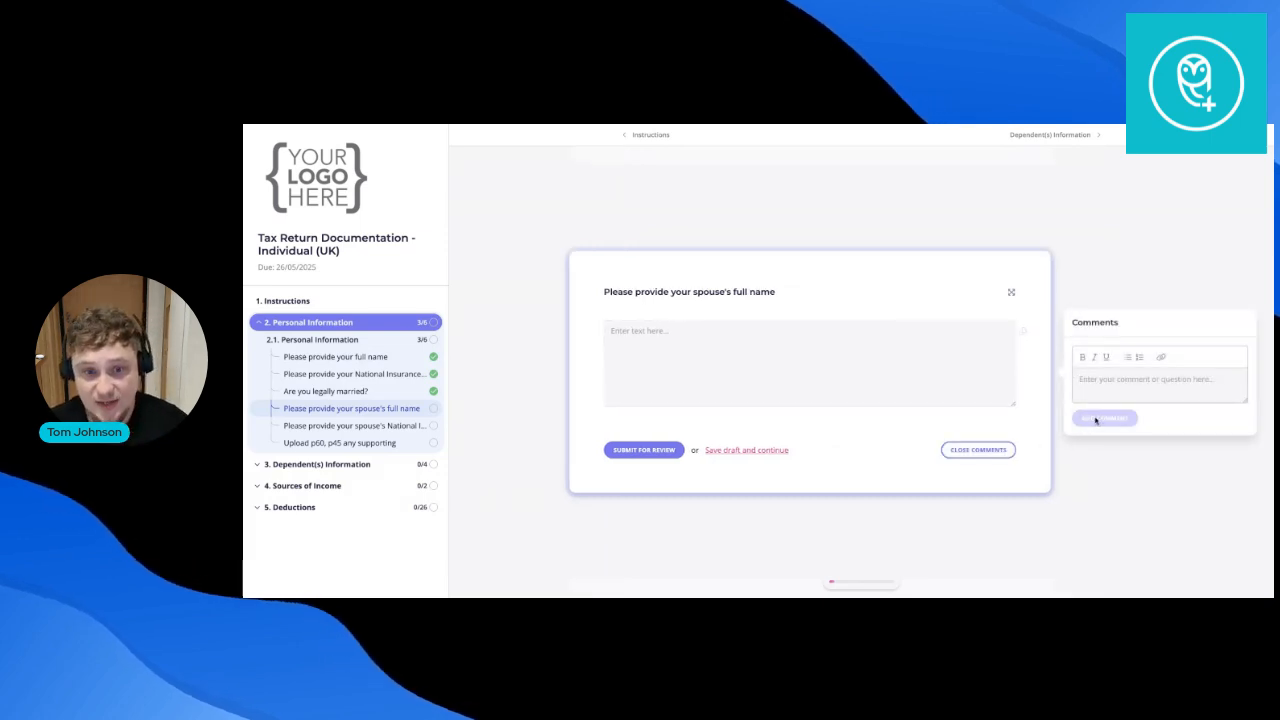
type("do we ne")
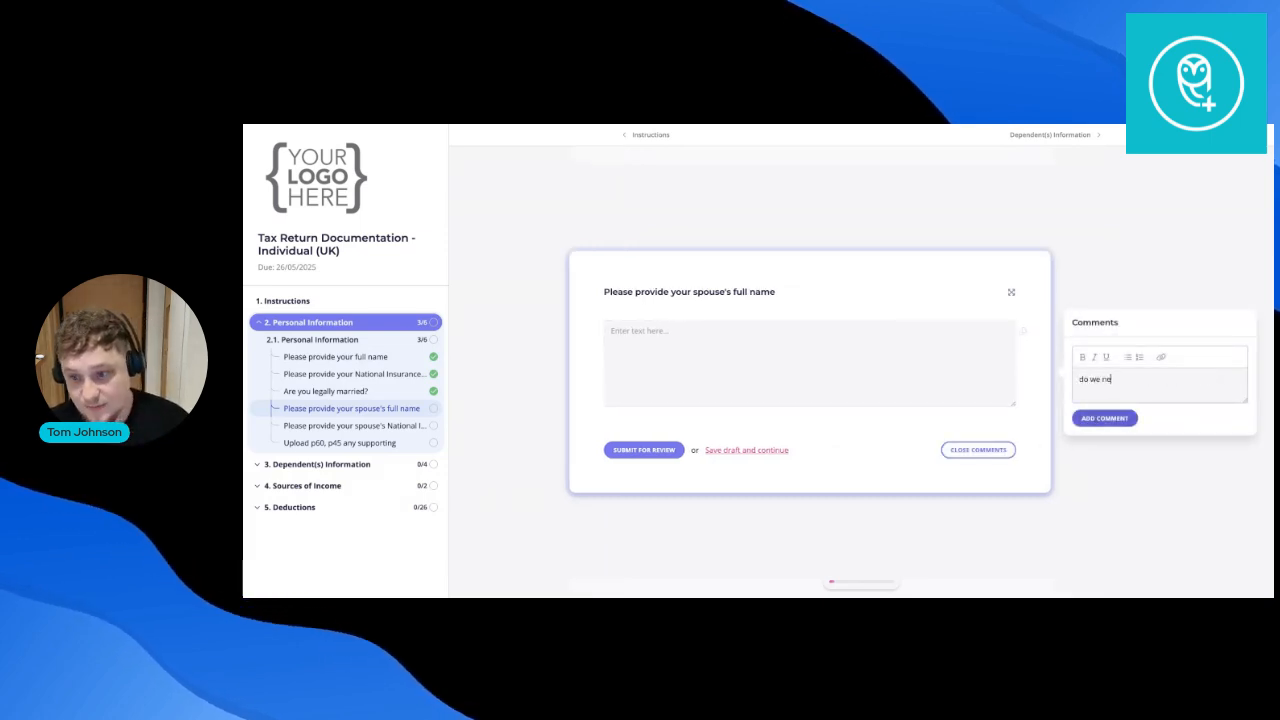
type("ed middle name")
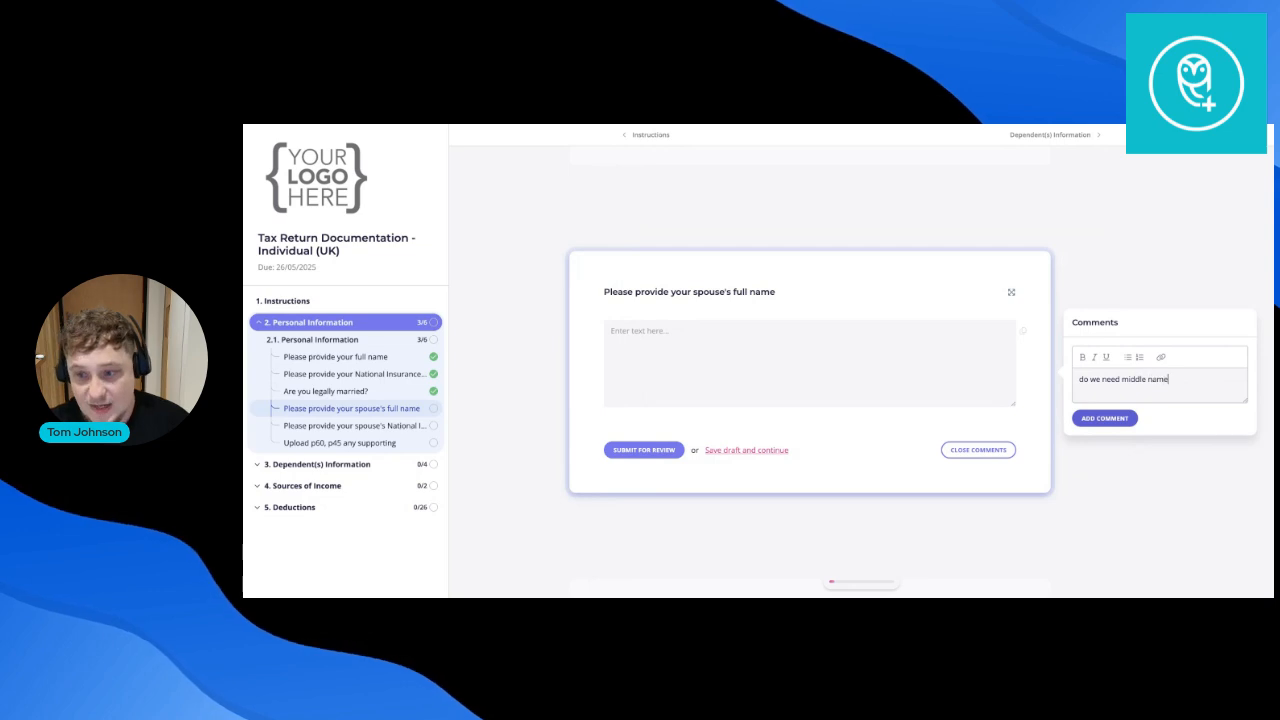
left_click(1098, 420)
Save a draft and move on to the spouse's NIN and upload questions.
left_click(738, 450)
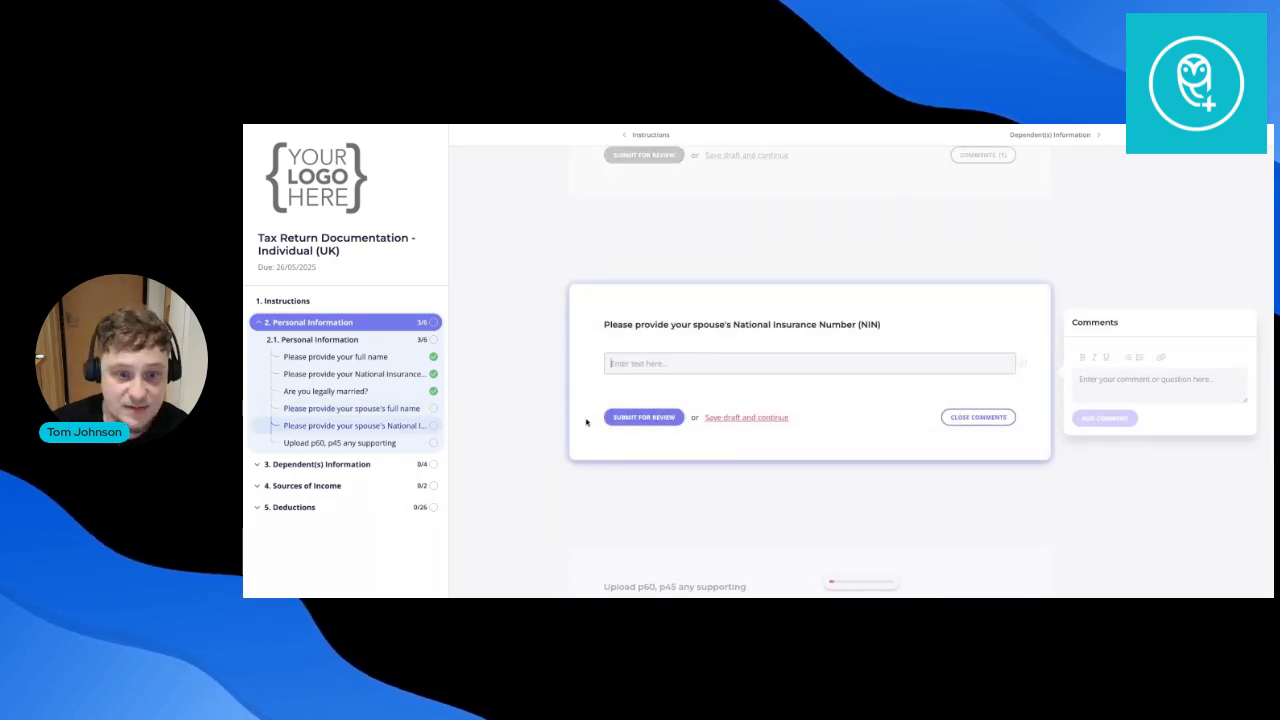
scroll(586, 422, "down", 5)
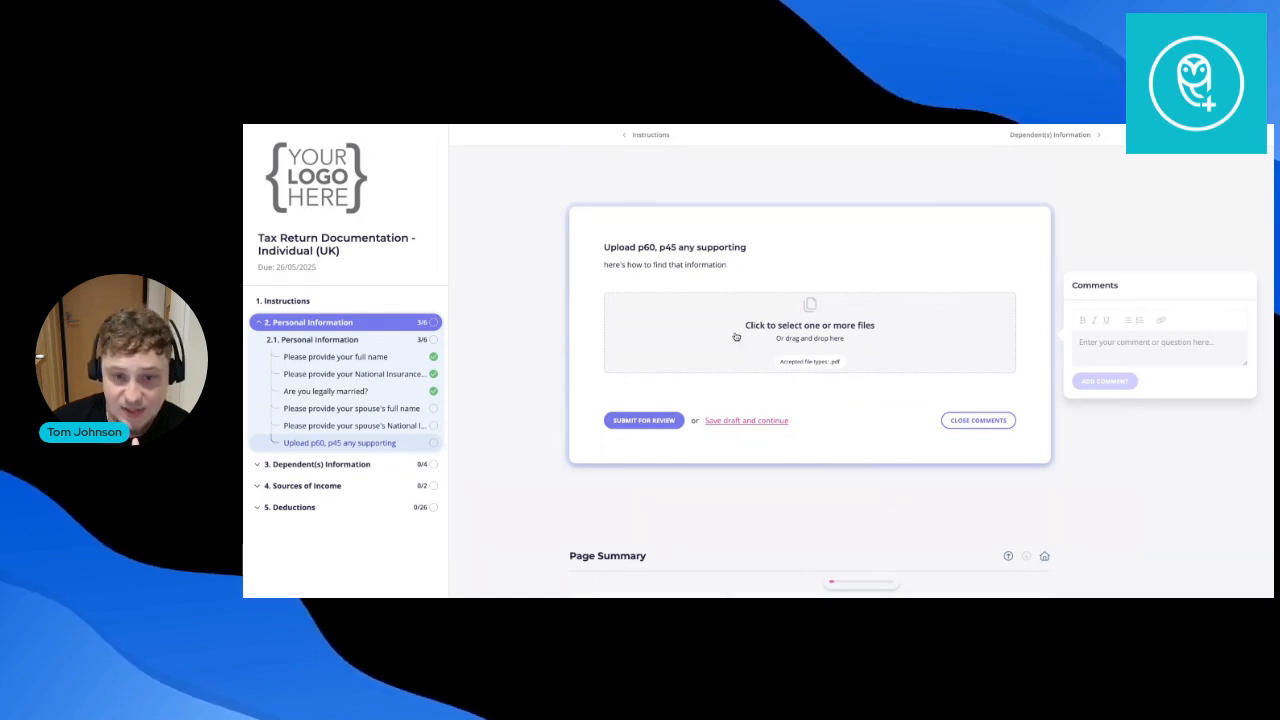
left_click_drag(602, 264, 747, 268)
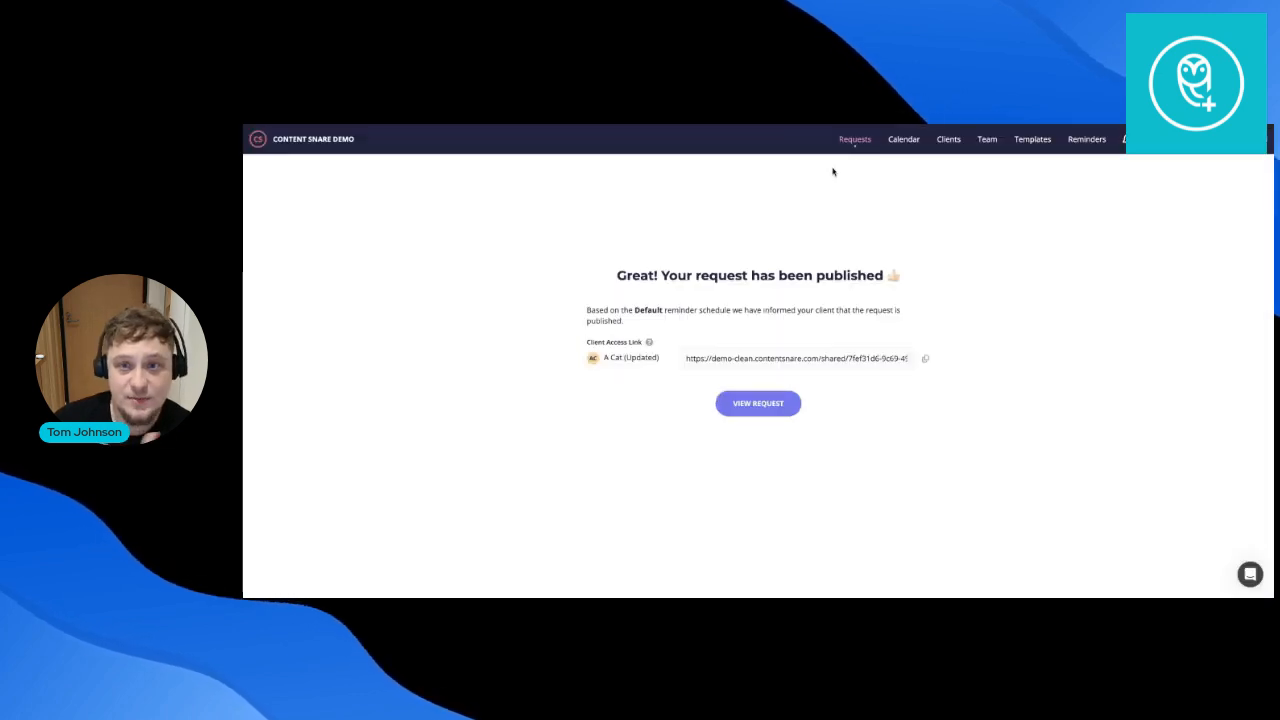
Reopen the client's full-name answer for revision in the UK tax return request's Personal Information.
left_click(852, 139)
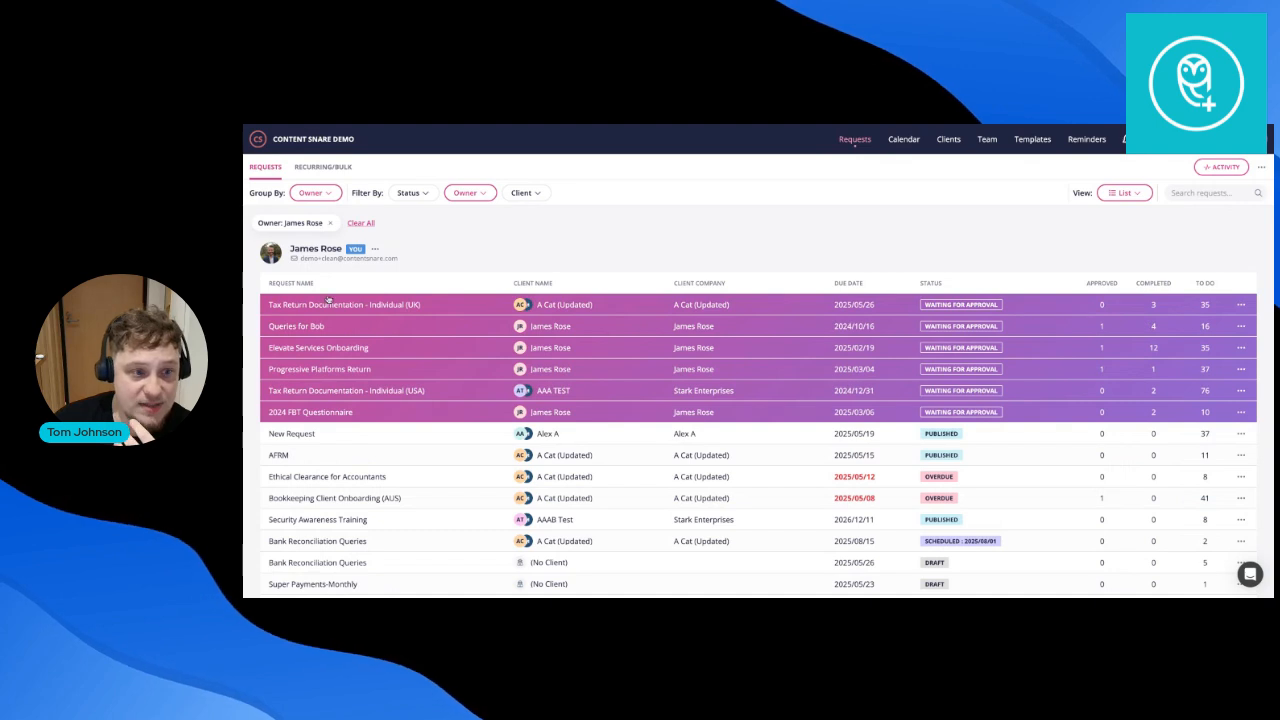
left_click(470, 306)
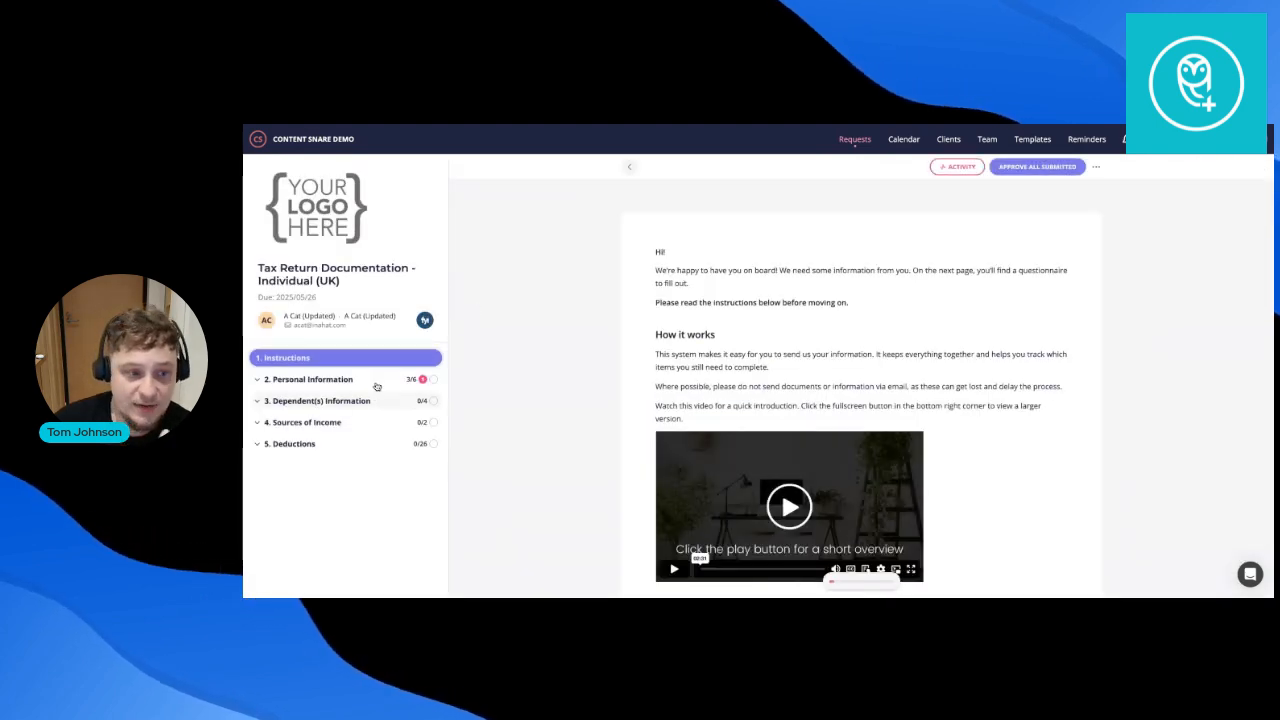
left_click(380, 380)
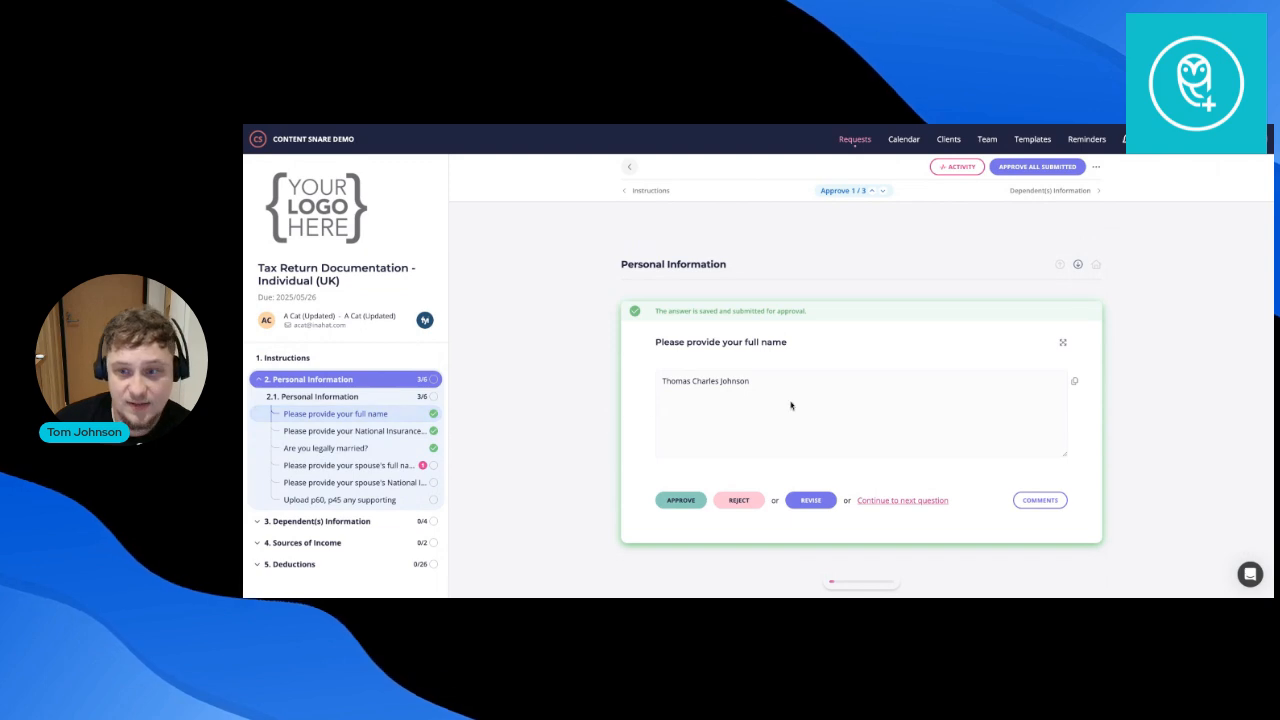
scroll(793, 405, "down", 1)
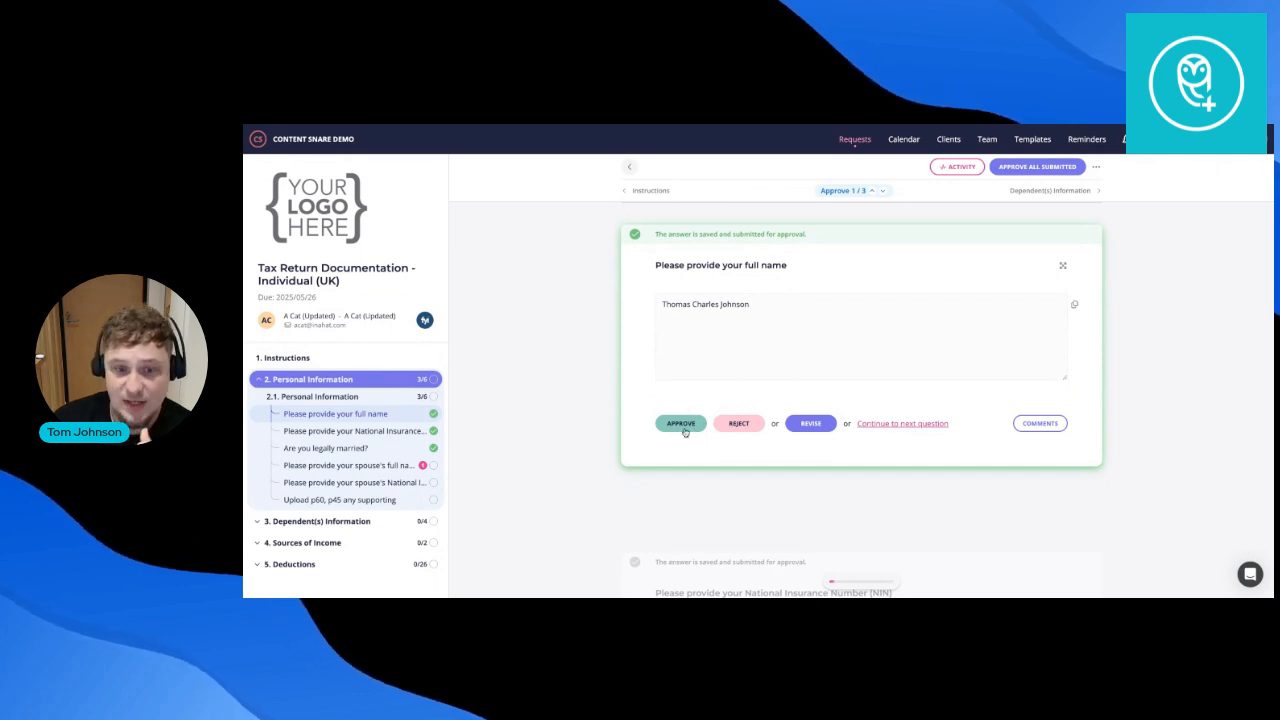
left_click(738, 423)
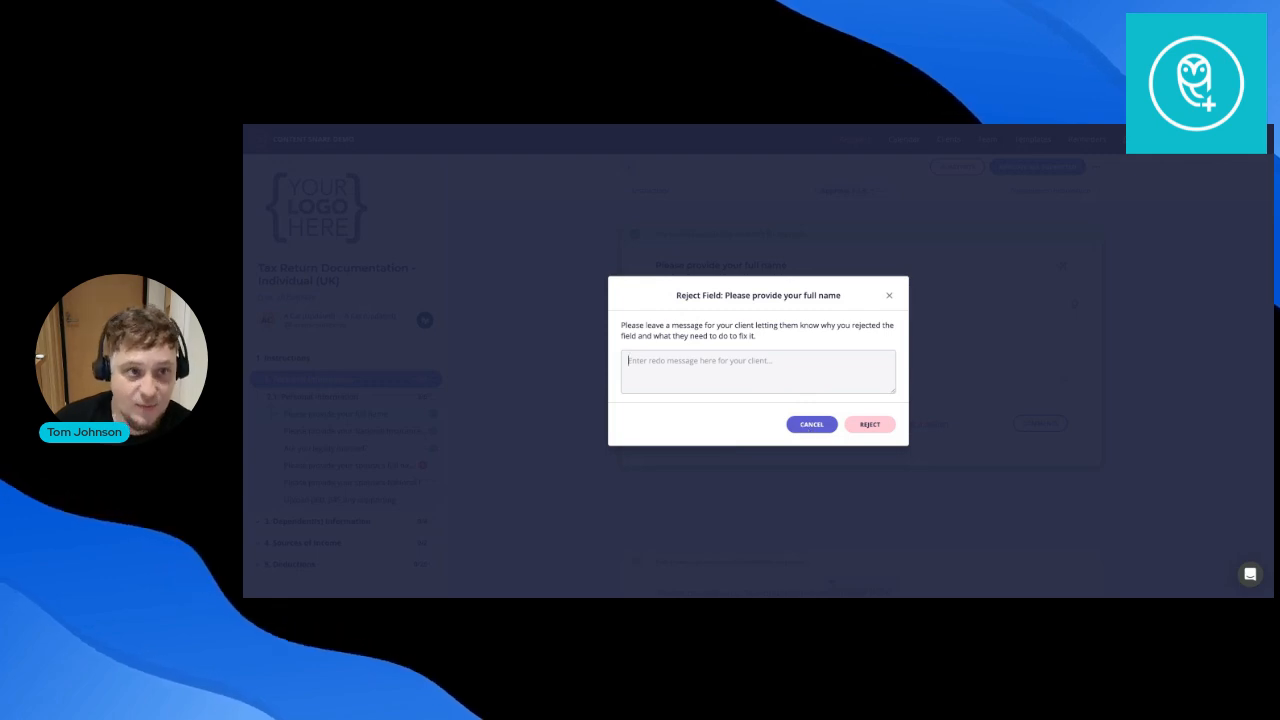
left_click(811, 424)
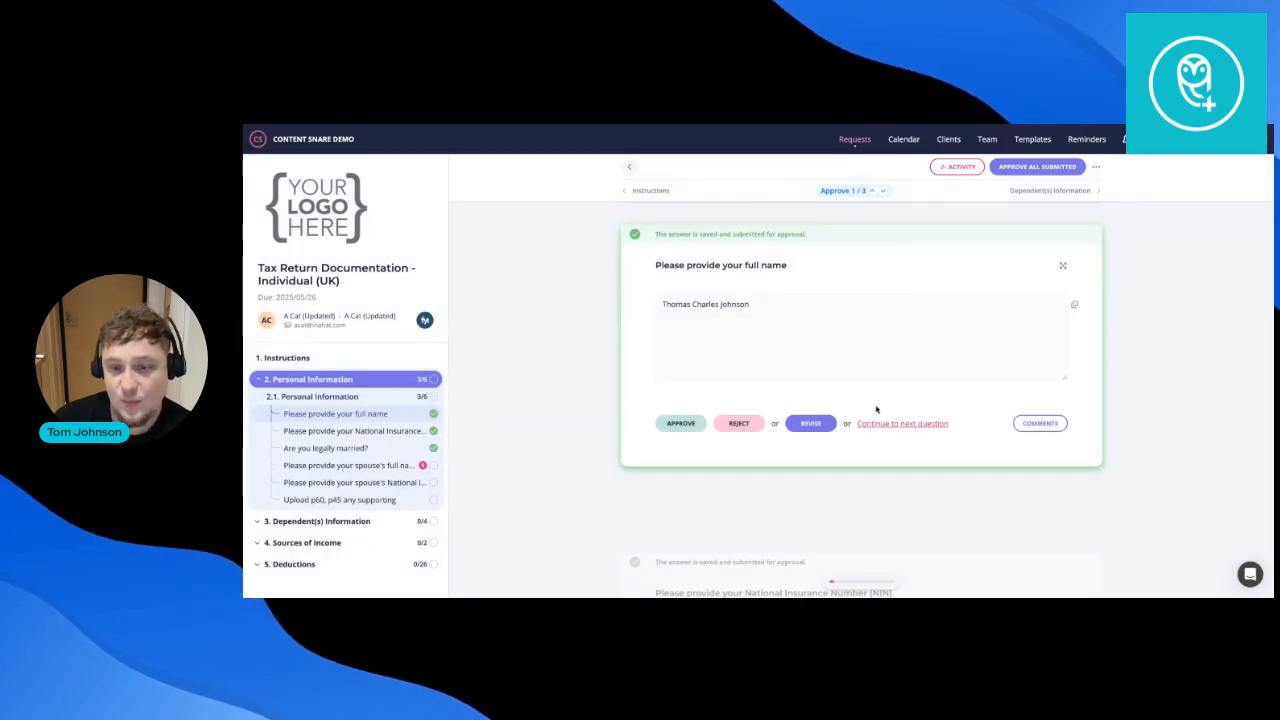
left_click(811, 424)
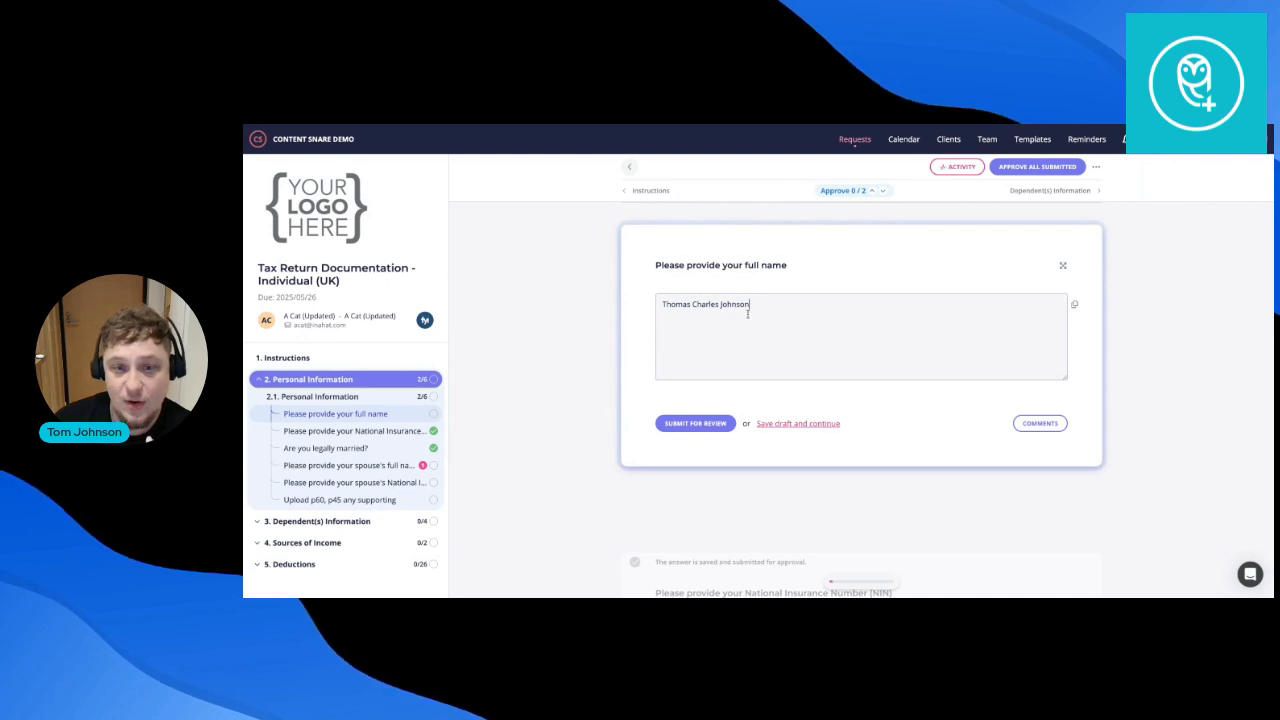
Prefix the full name with 'Mr.', resubmit it, then approve the answer.
left_click(663, 306)
type("Mr.")
left_click(695, 423)
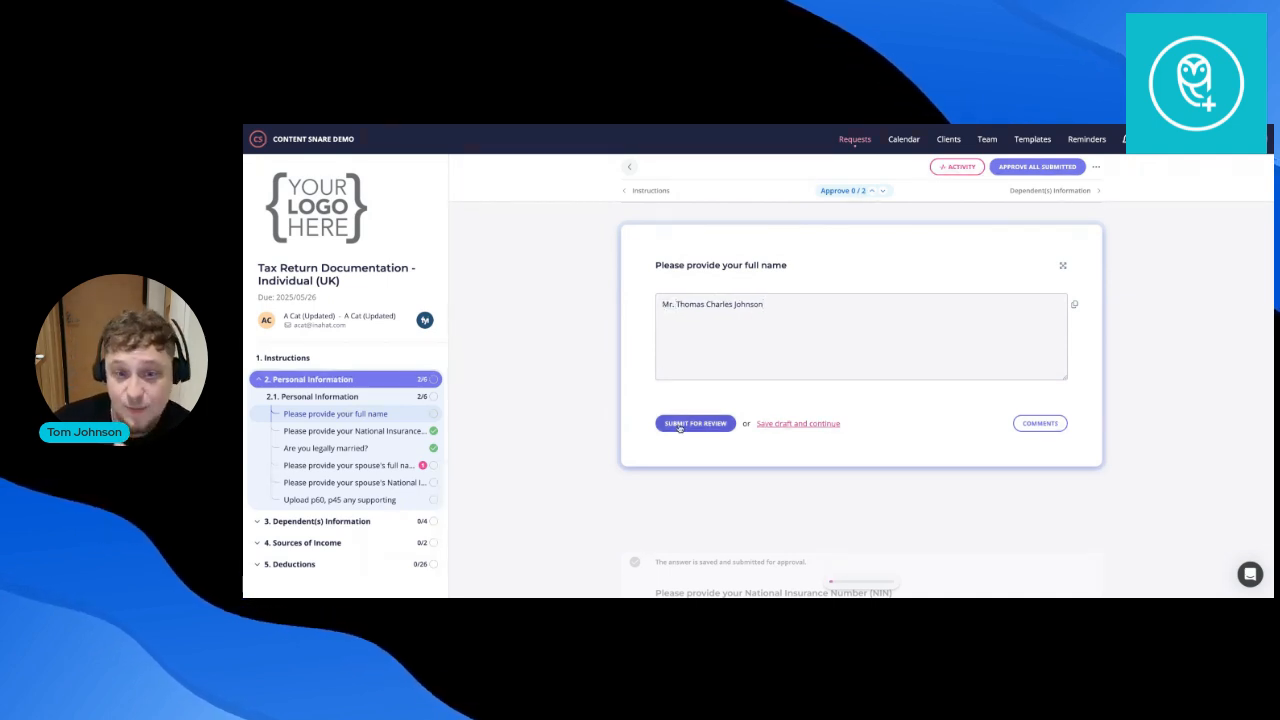
left_click(1040, 423)
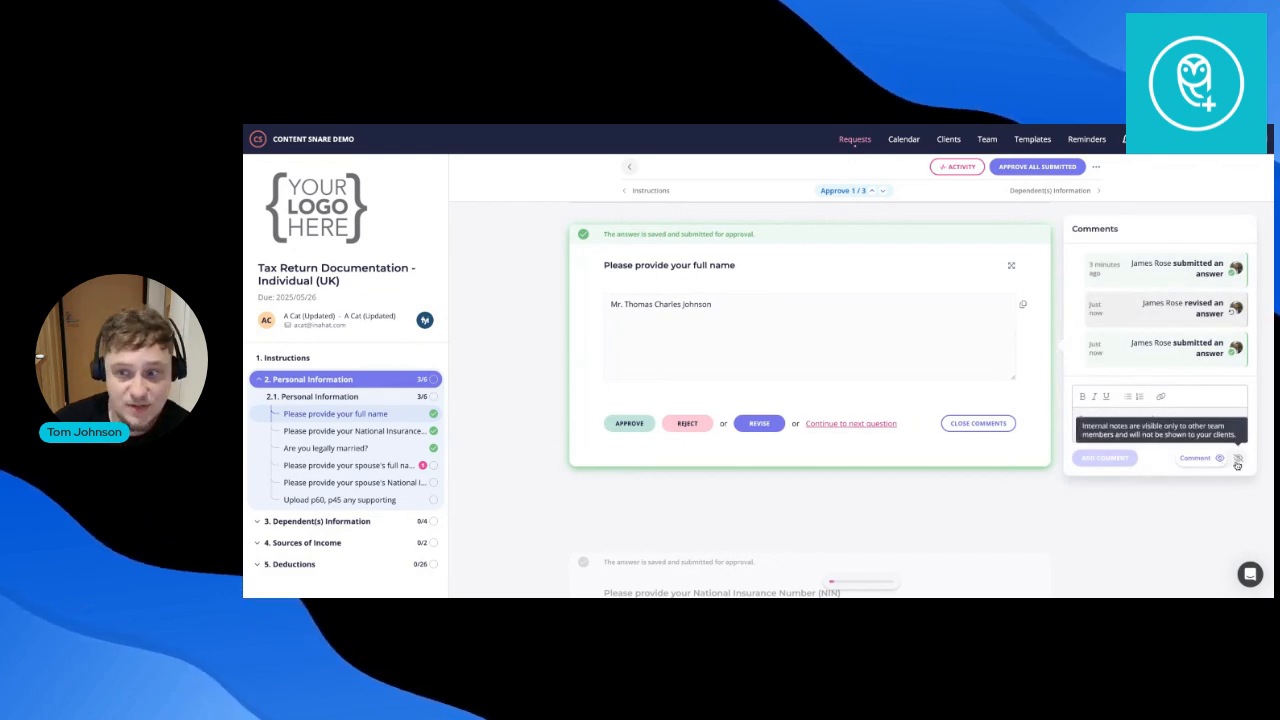
left_click(1237, 459)
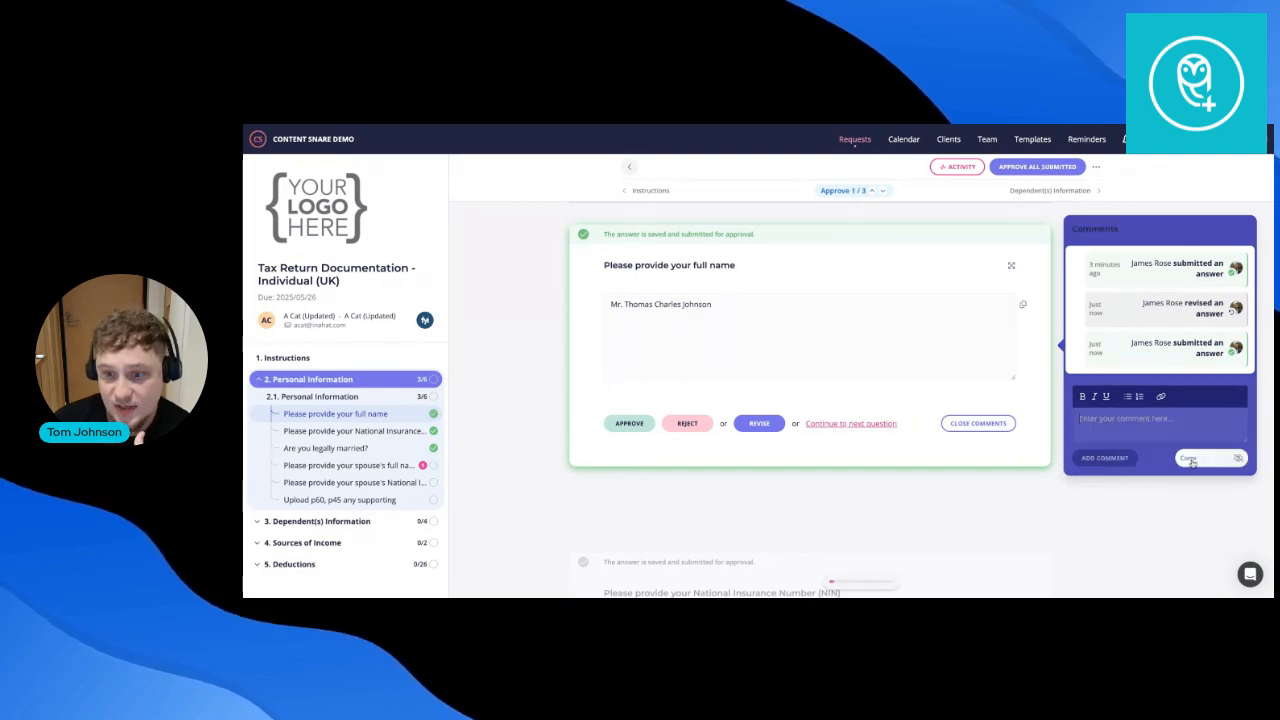
left_click(622, 426)
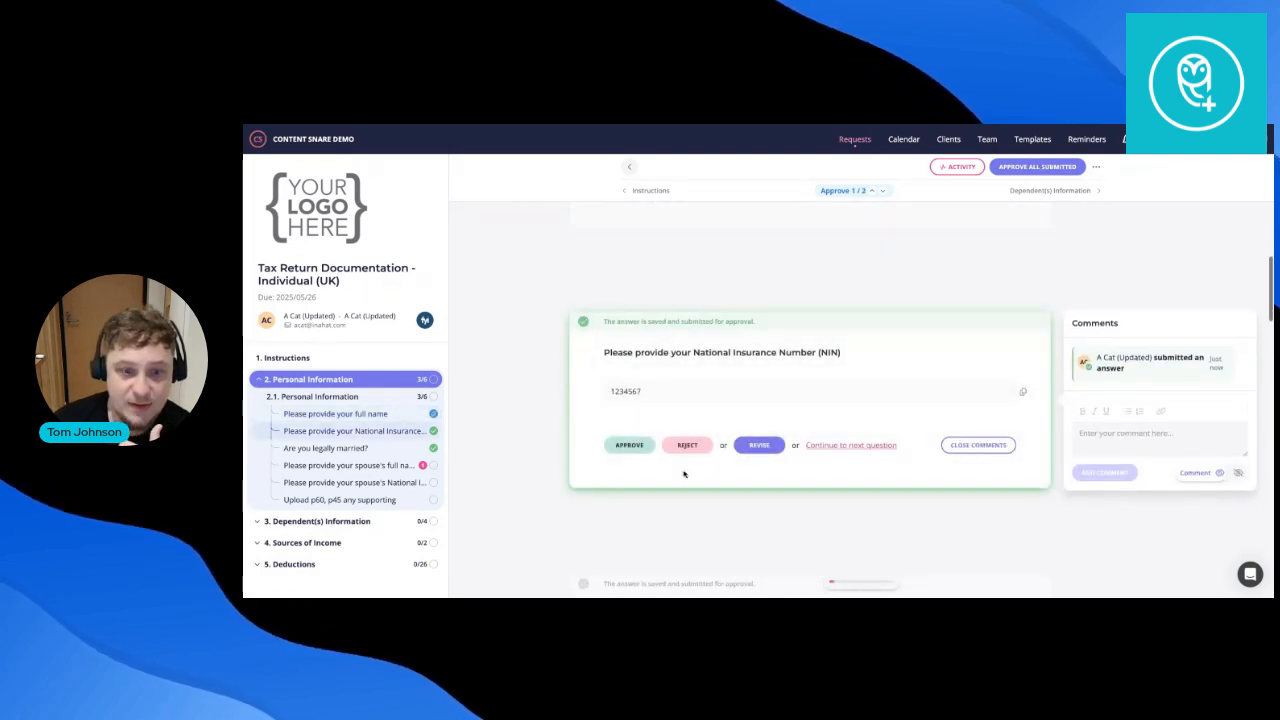
Reject the NIN answer with 'We need the letters too' and go to Recurring/Bulk requests.
left_click(688, 446)
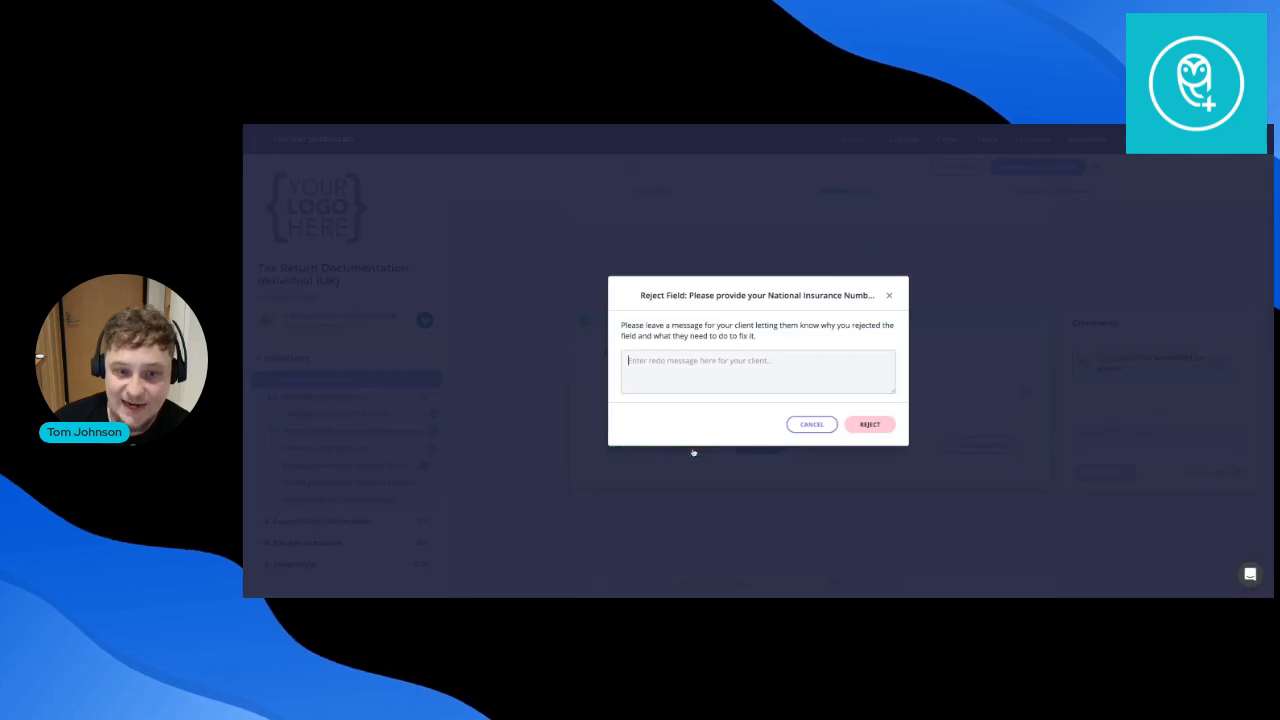
type("We ne")
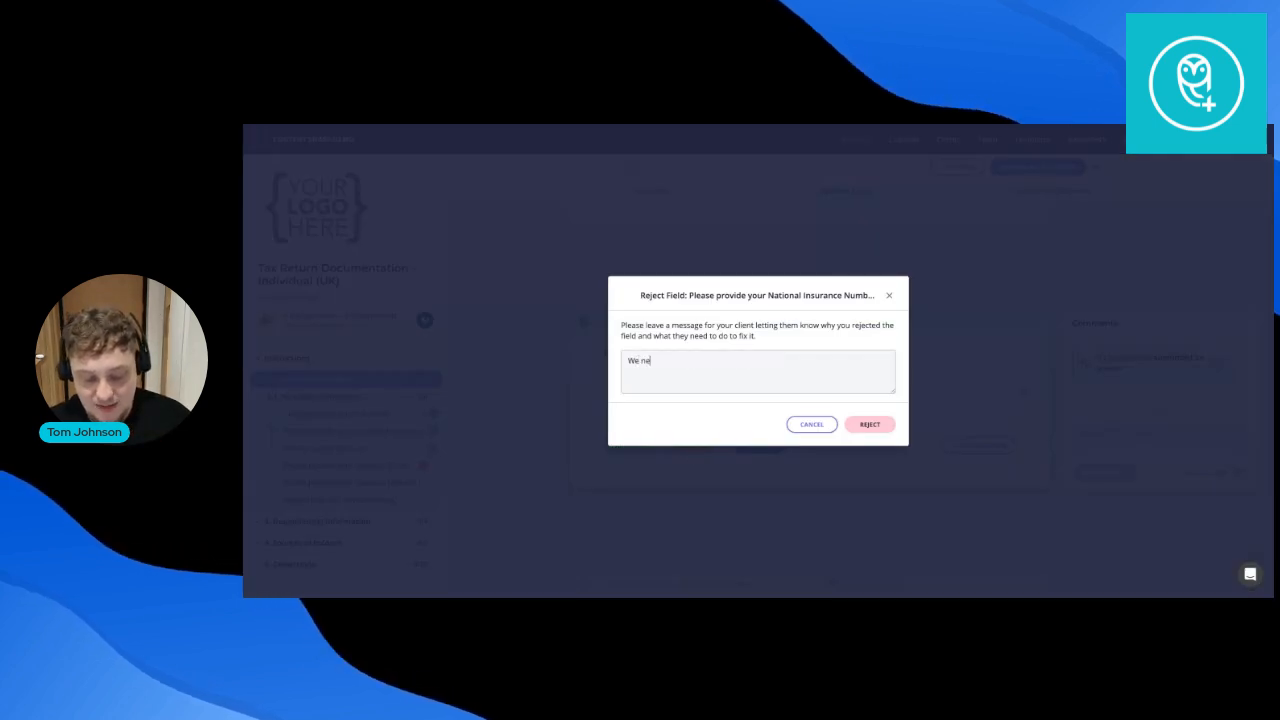
type("ed the letters too")
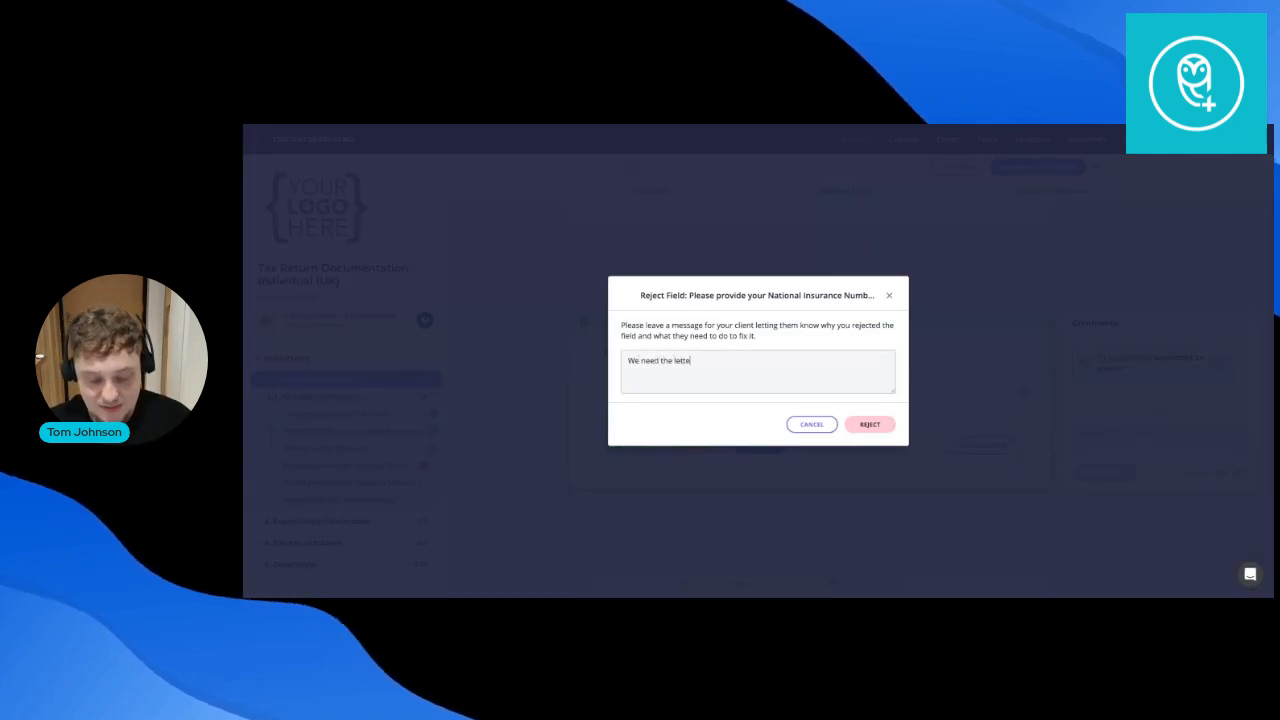
left_click(868, 425)
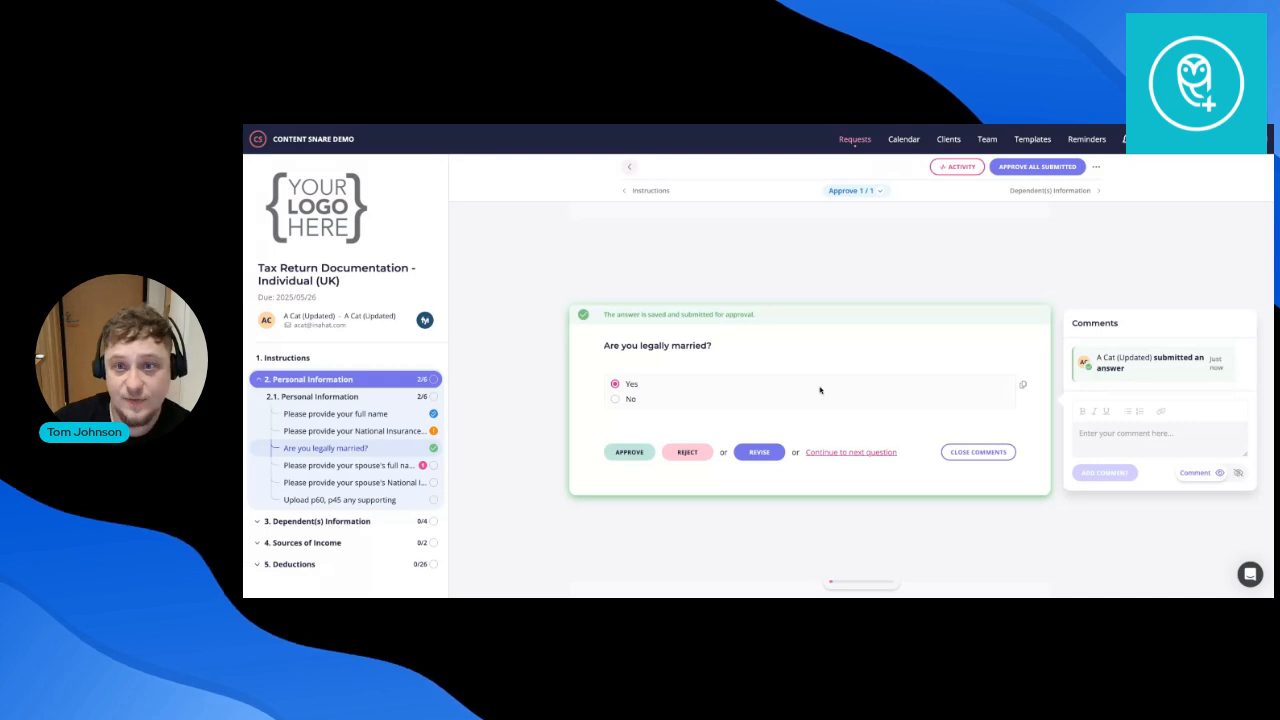
left_click(846, 142)
left_click(340, 168)
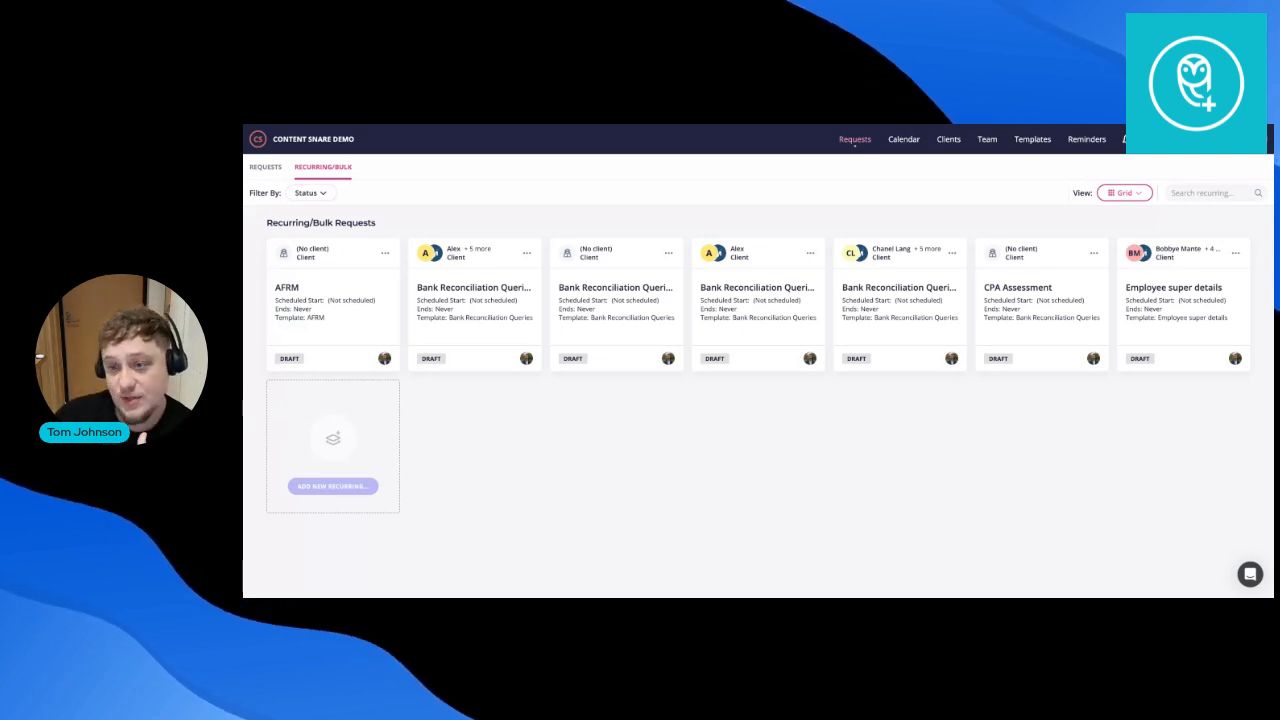
Start a new recurring request from the Tax Return Documentation (UK) template.
left_click(333, 486)
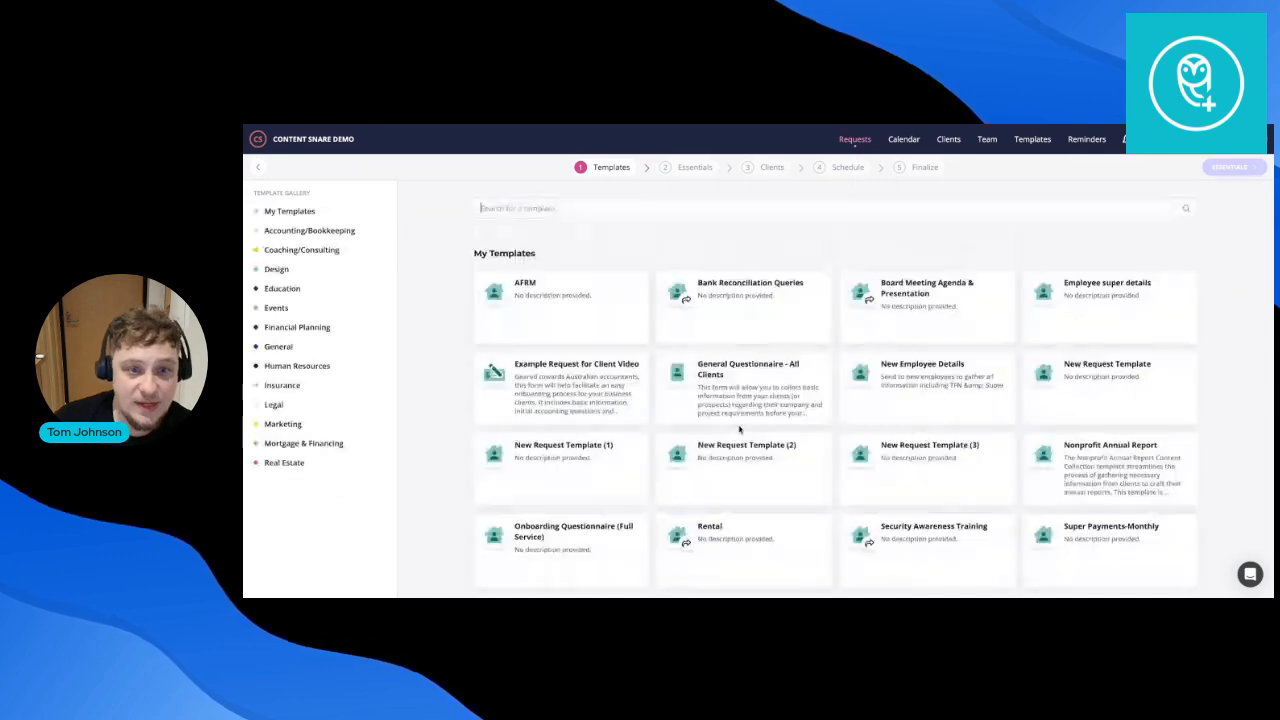
scroll(730, 395, "down", 10)
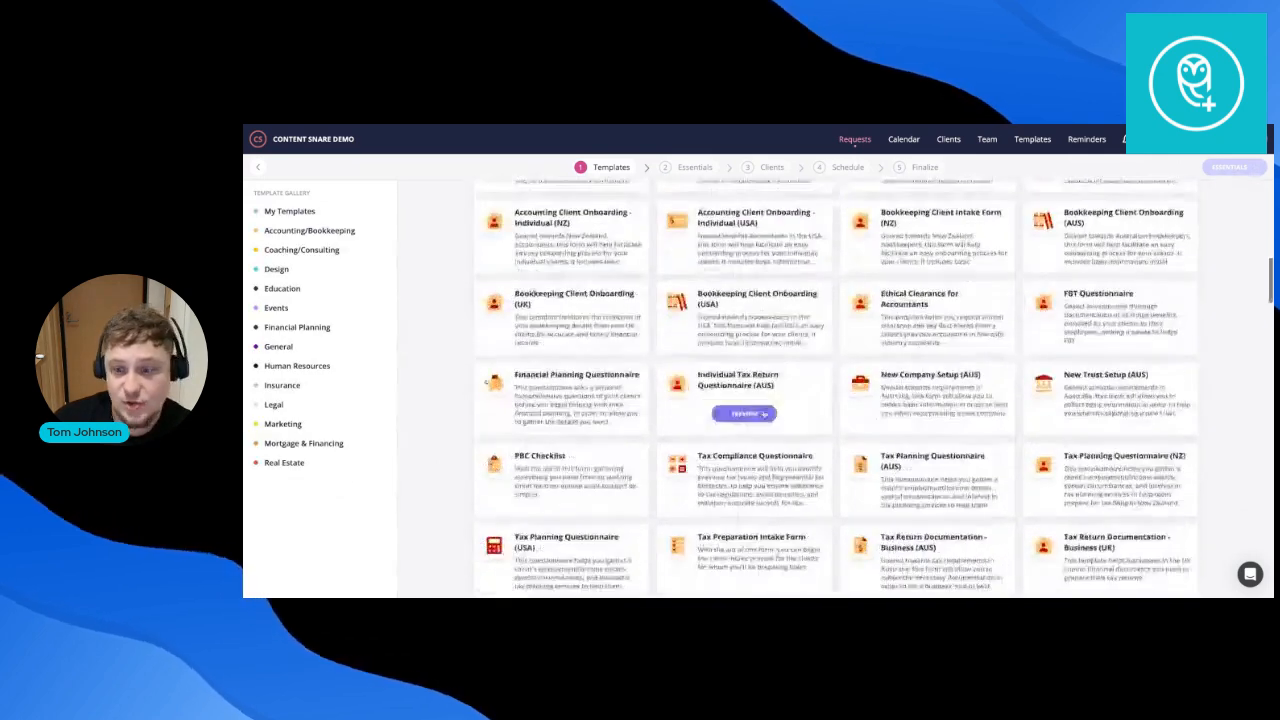
scroll(763, 413, "down", 2)
left_click(929, 474)
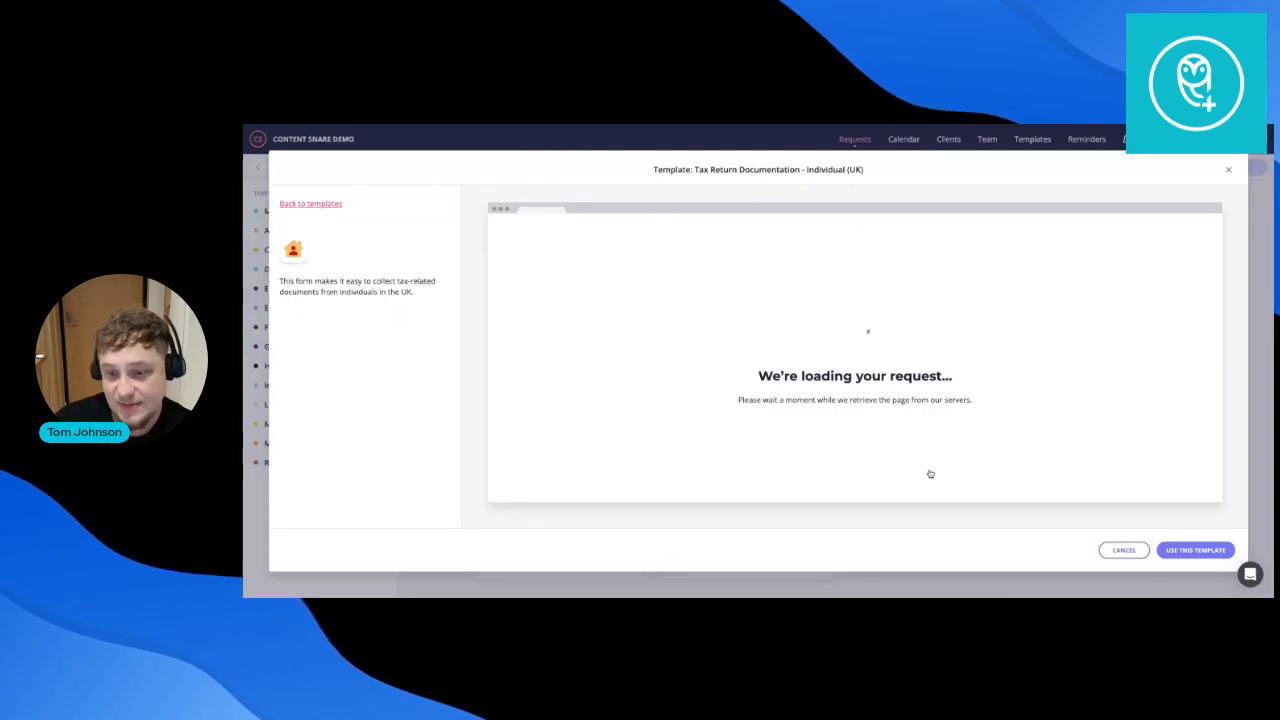
left_click(1195, 550)
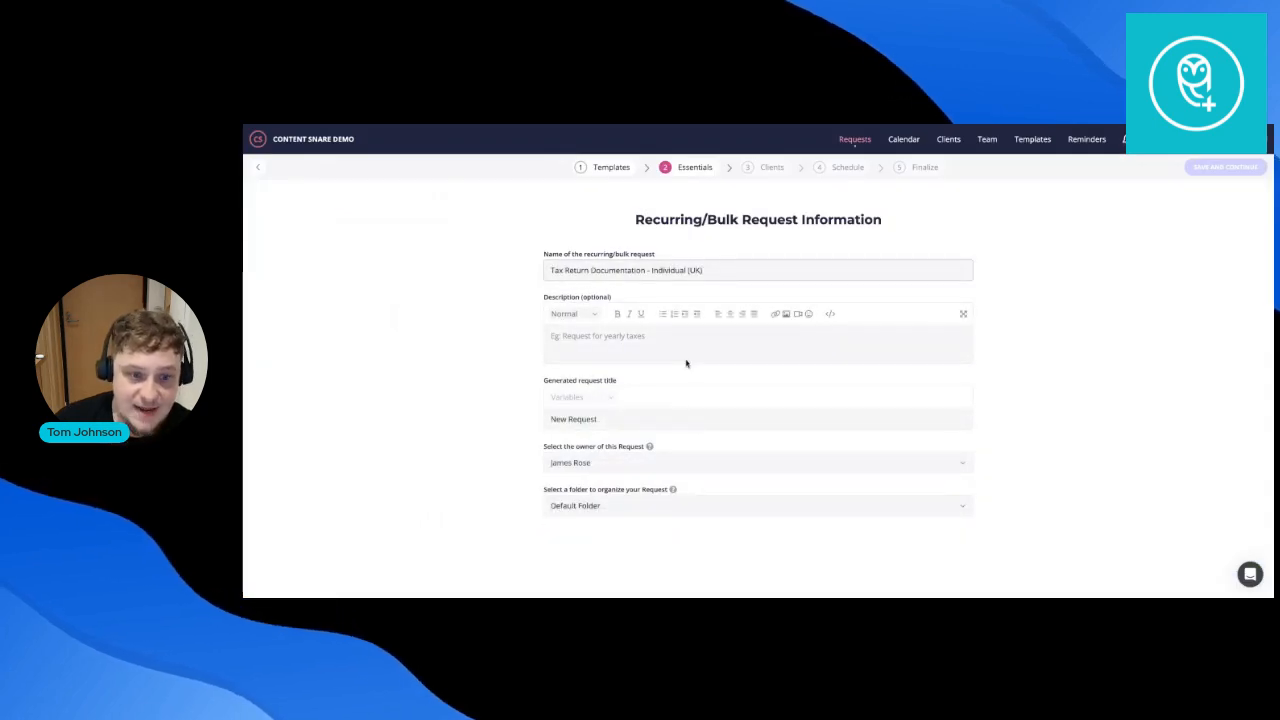
left_click(1255, 168)
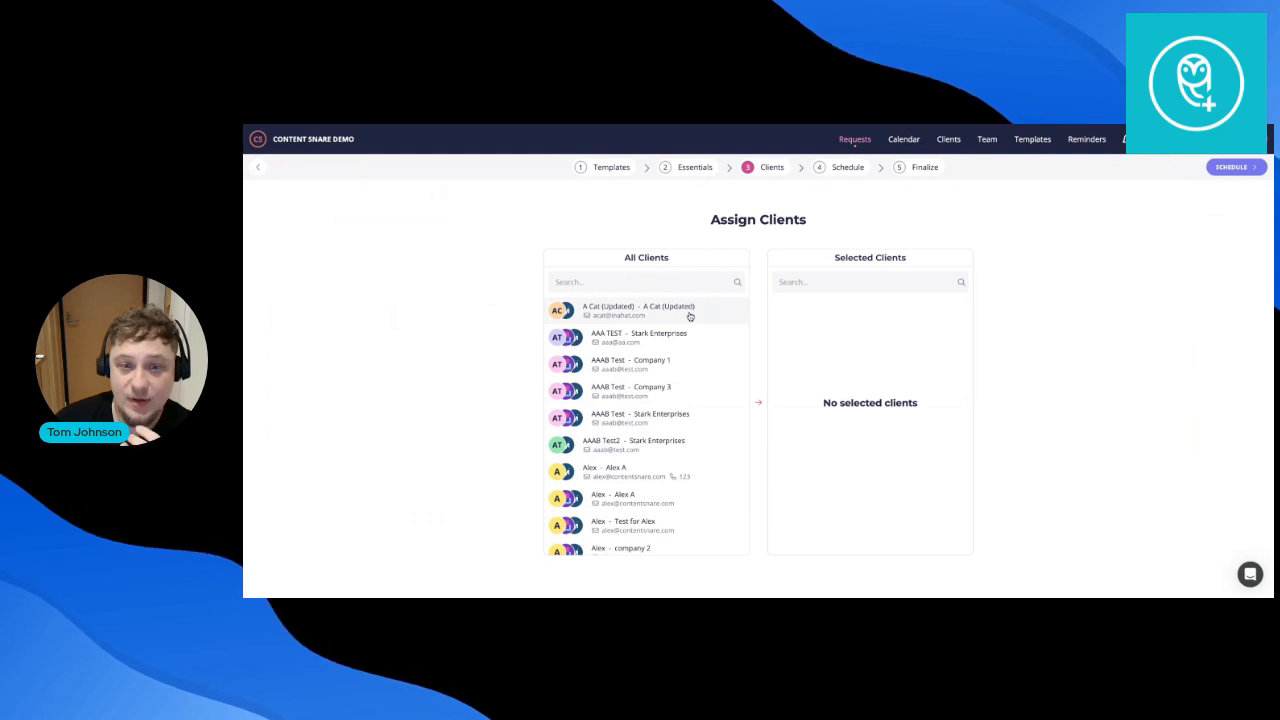
Select four clients to receive the recurring request.
left_click(689, 314)
left_click(685, 334)
left_click(678, 363)
left_click(678, 391)
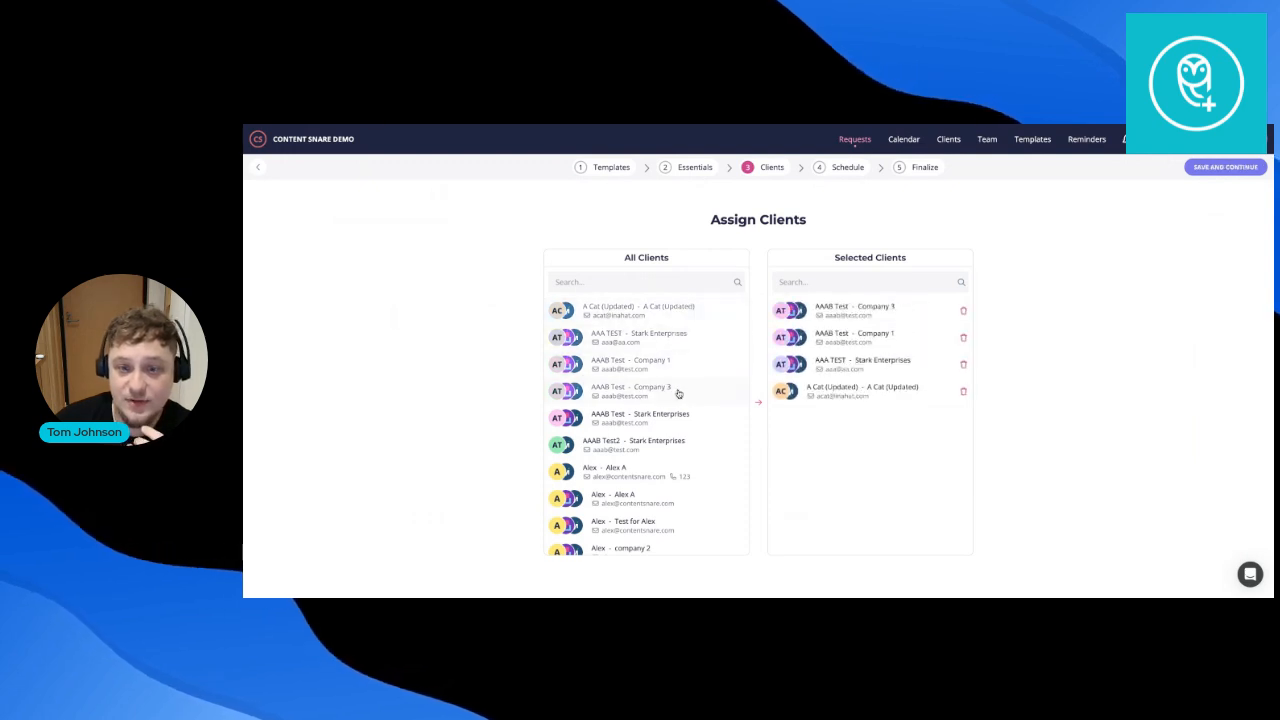
left_click(1234, 169)
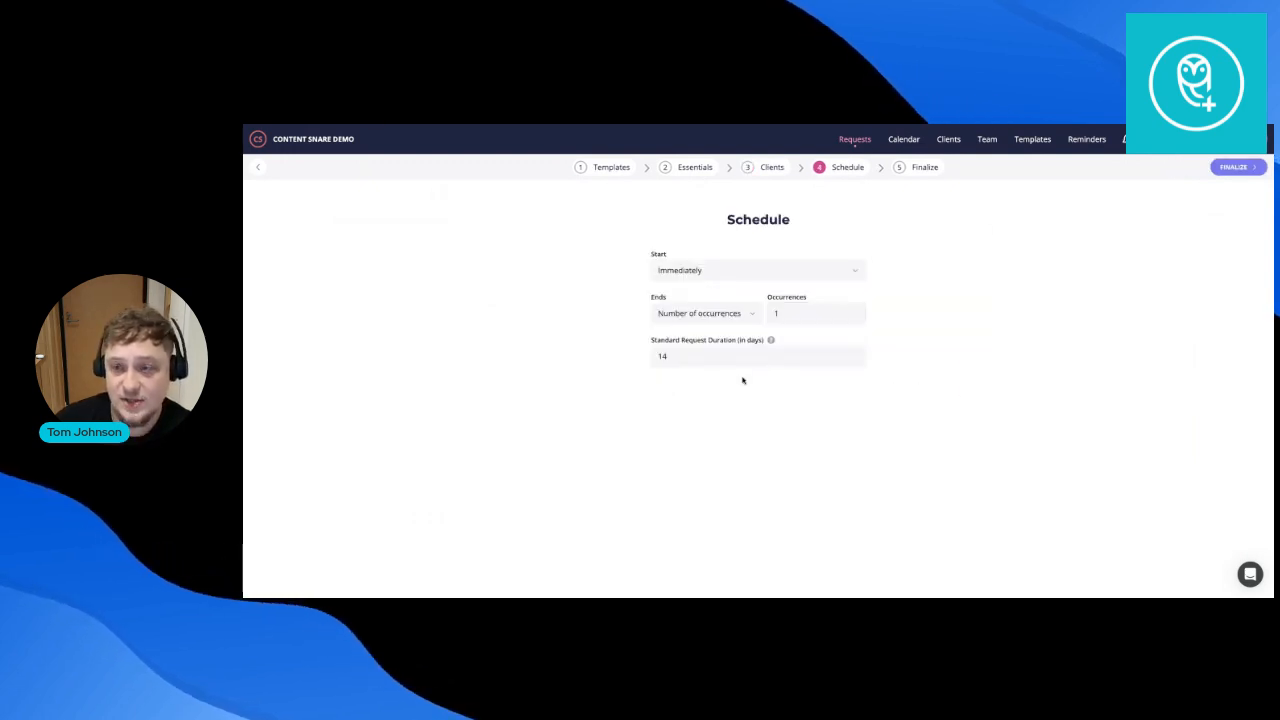
Set the schedule to end Never and repeat Monthly.
left_click(748, 313)
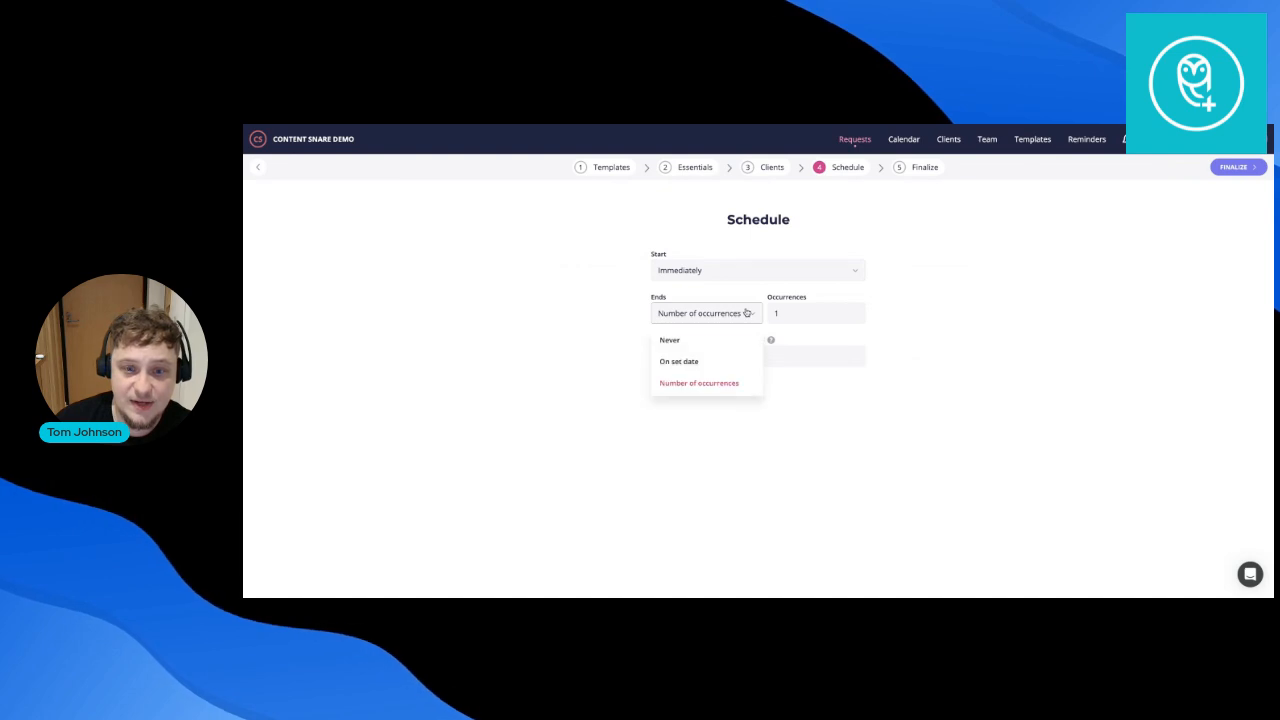
left_click(814, 308)
left_click(754, 316)
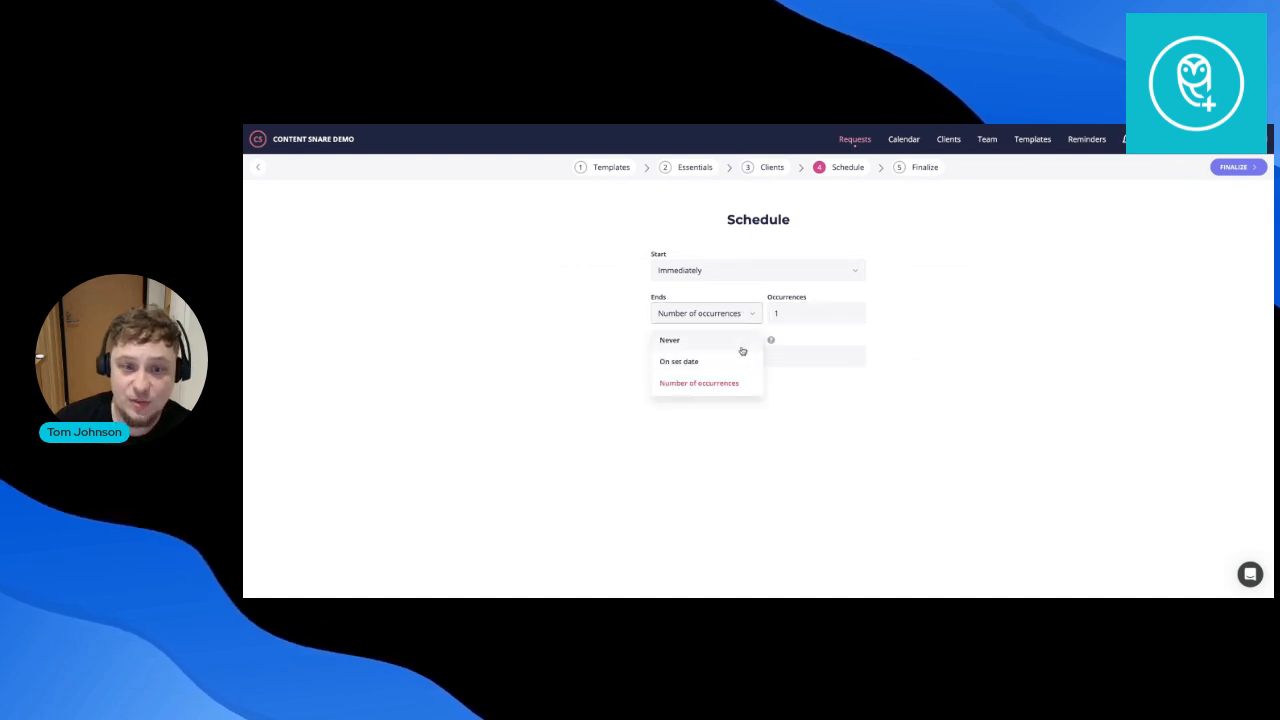
left_click(743, 346)
scroll(781, 425, "down", 1)
left_click(729, 374)
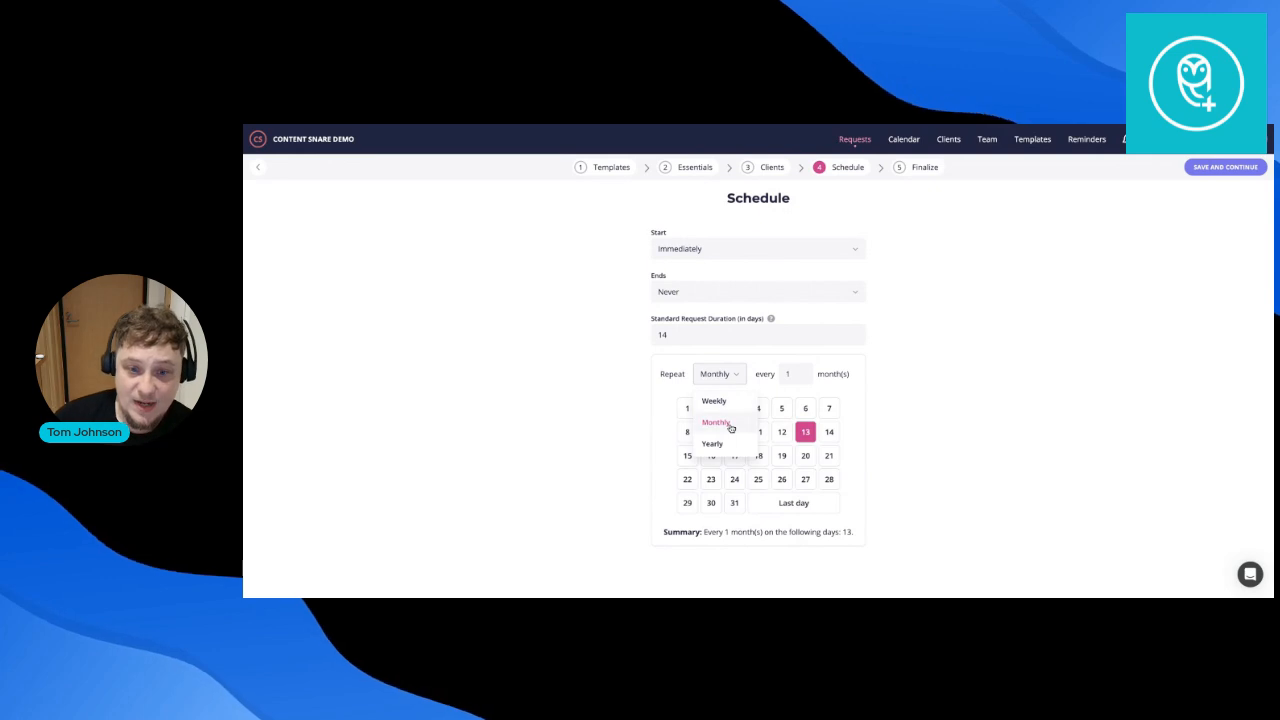
left_click(947, 433)
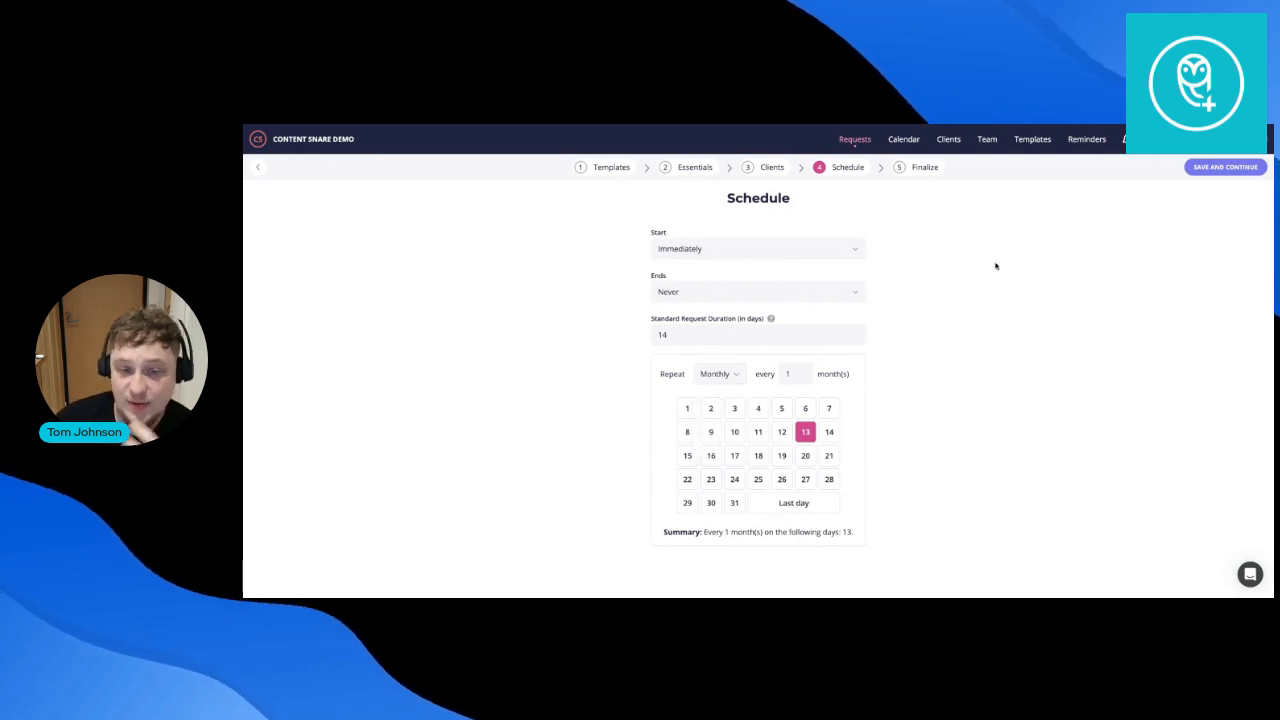
left_click(1230, 168)
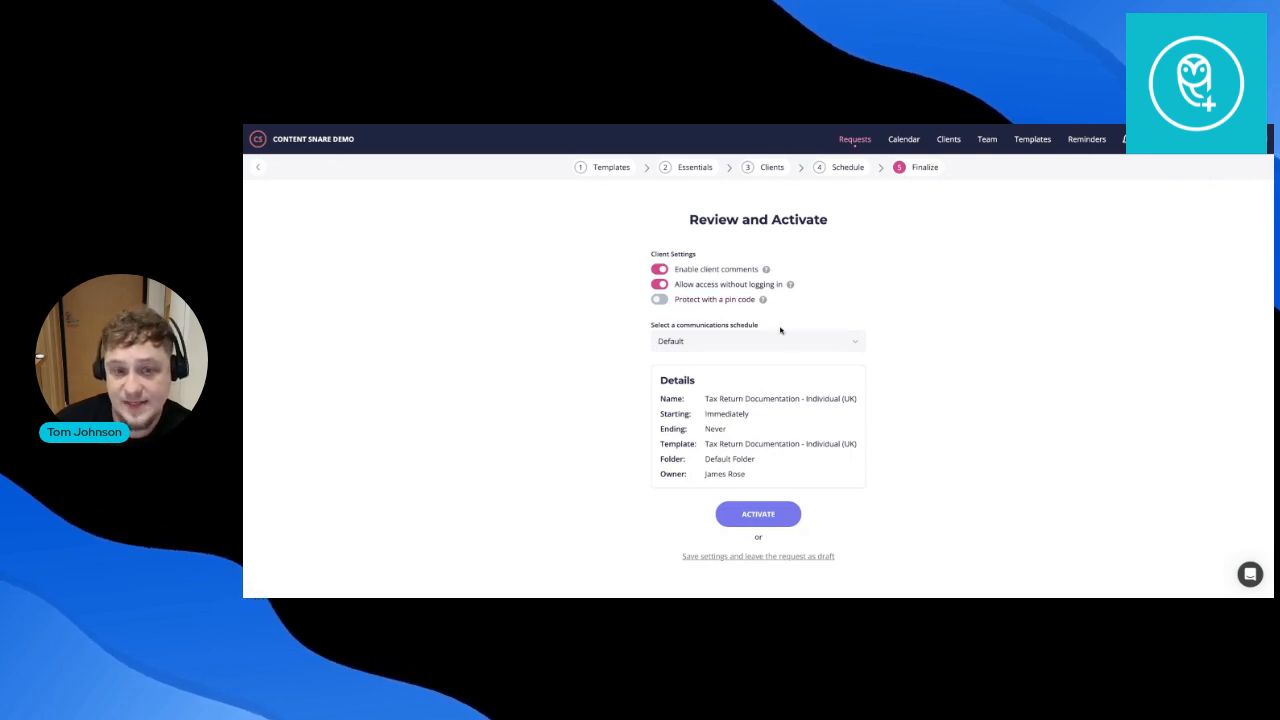
Keep the default communications schedule and return to the recurring/bulk requests list.
left_click(706, 343)
left_click(969, 406)
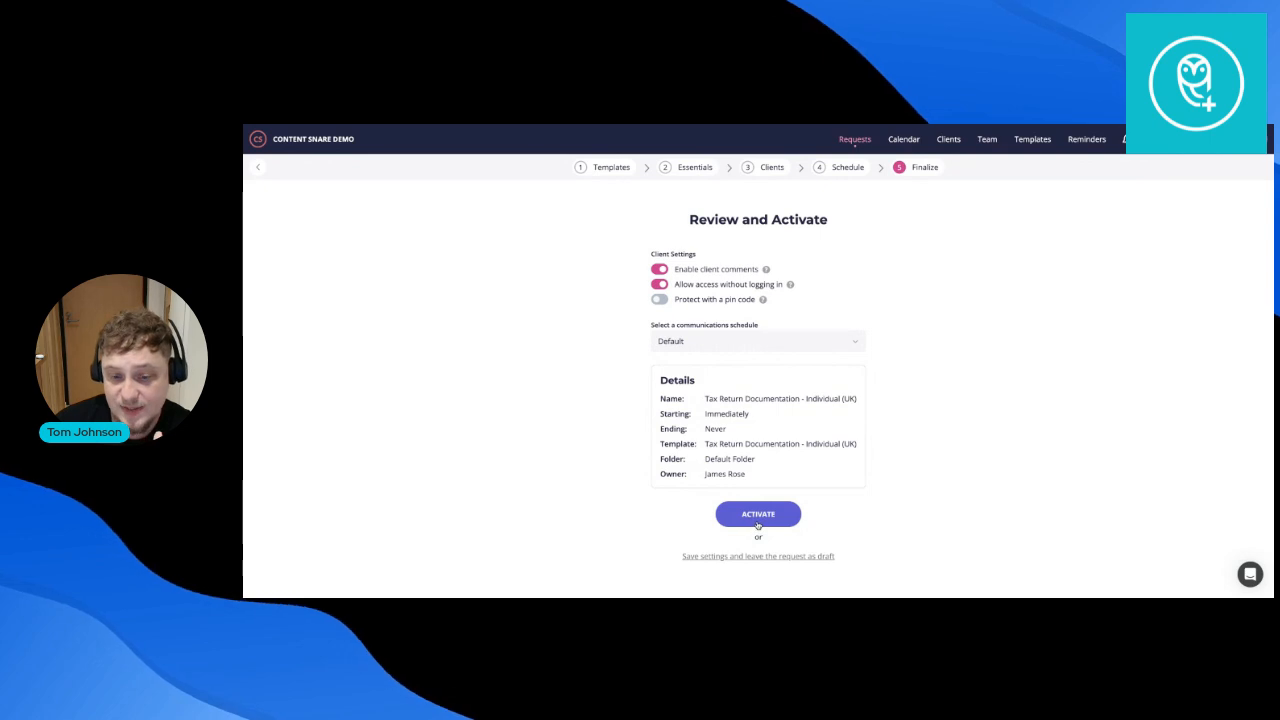
left_click(856, 140)
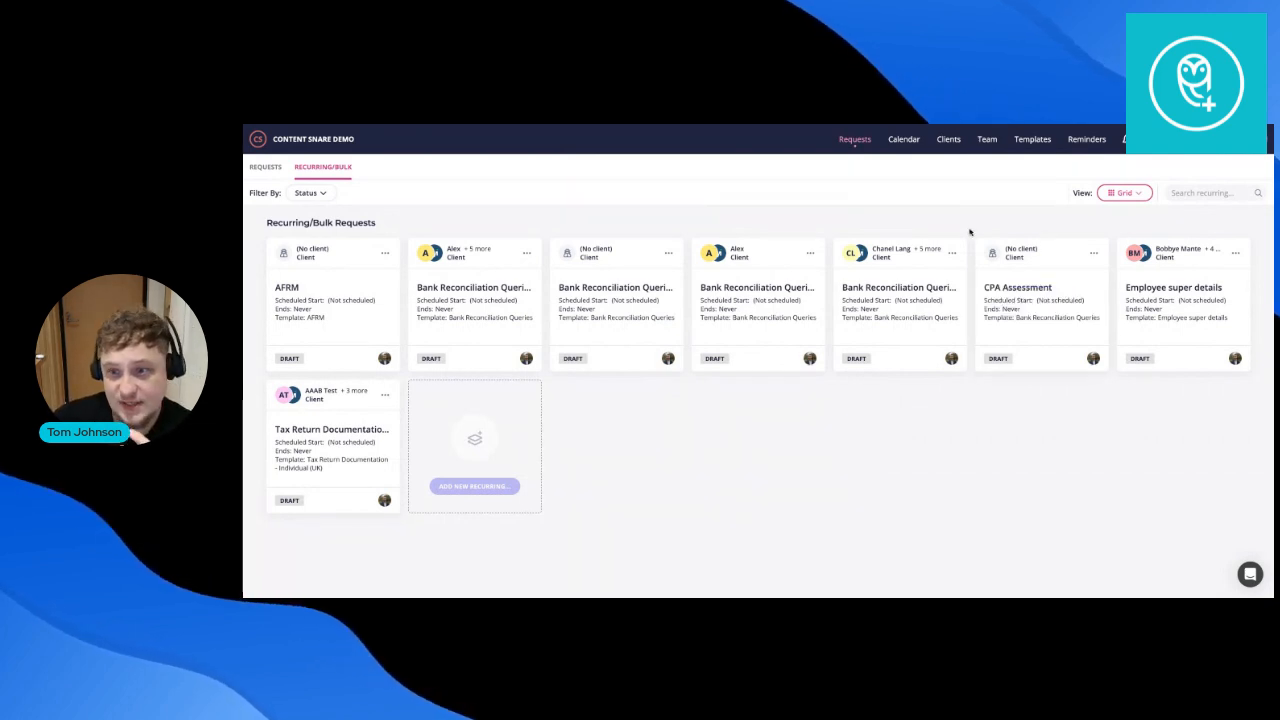
Begin a new Smart Request, cancel it without creating anything, then go to the main Requests list.
left_click(1207, 140)
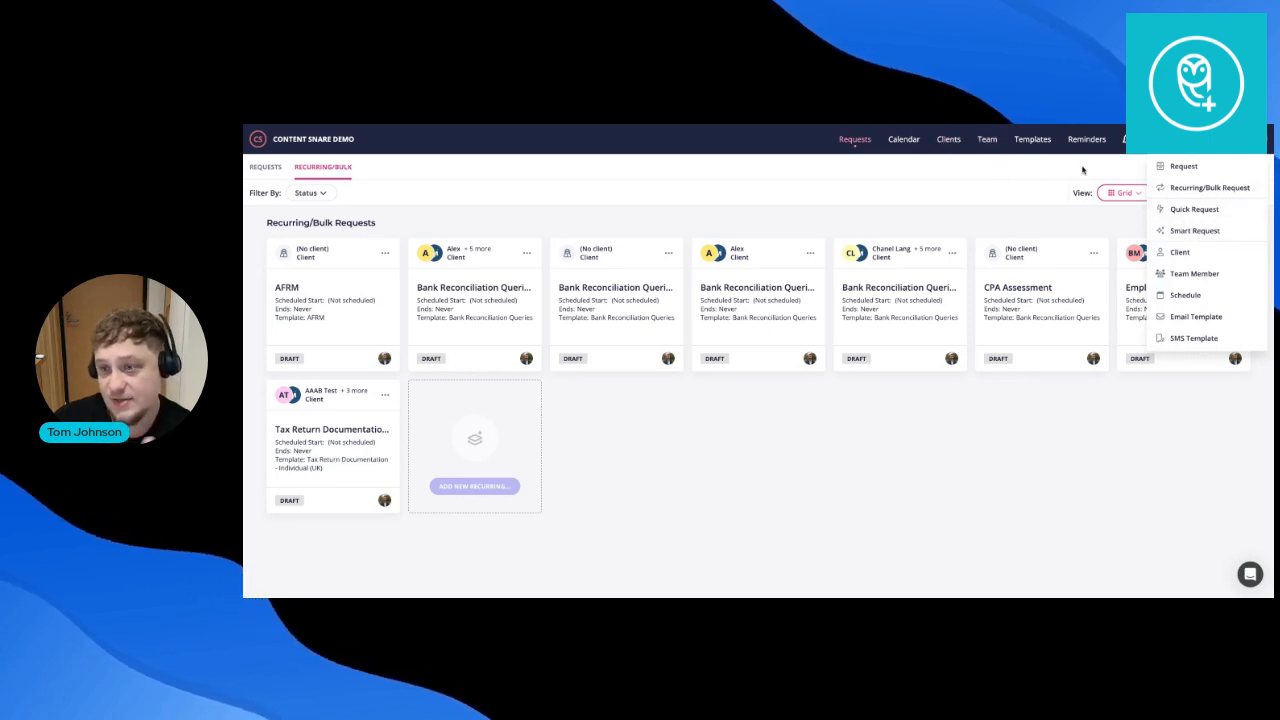
left_click(1185, 230)
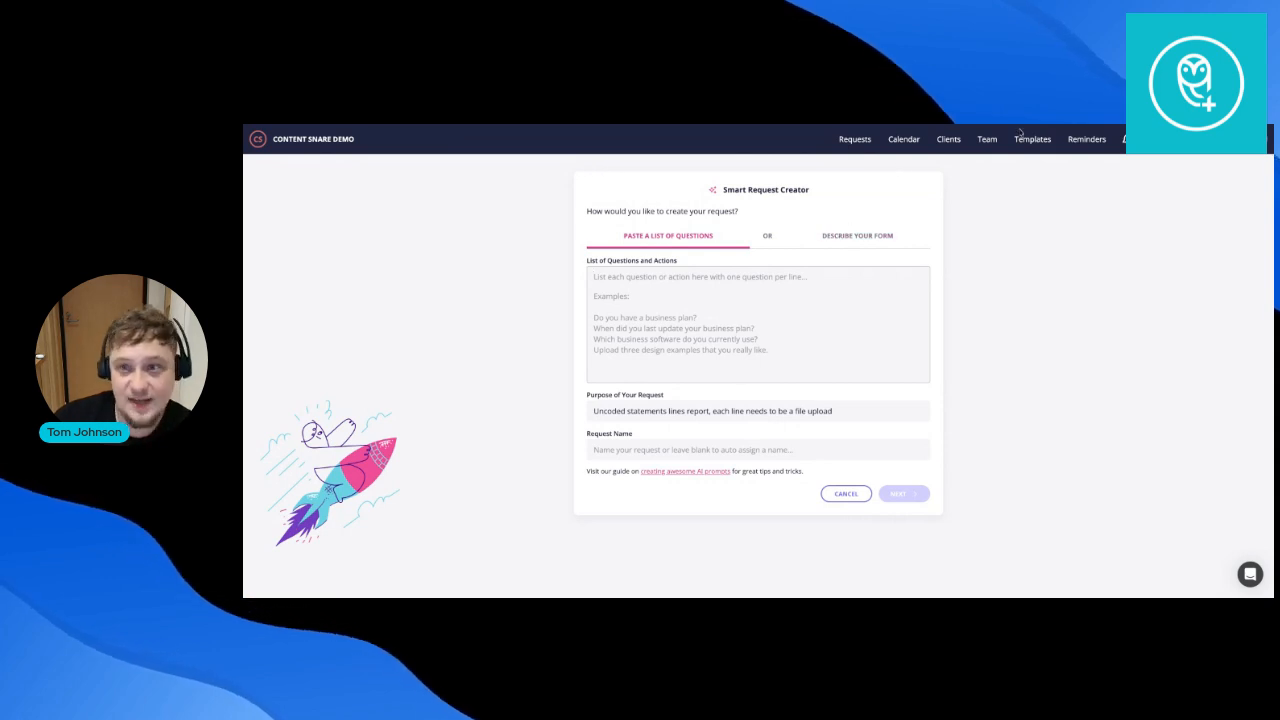
left_click(864, 139)
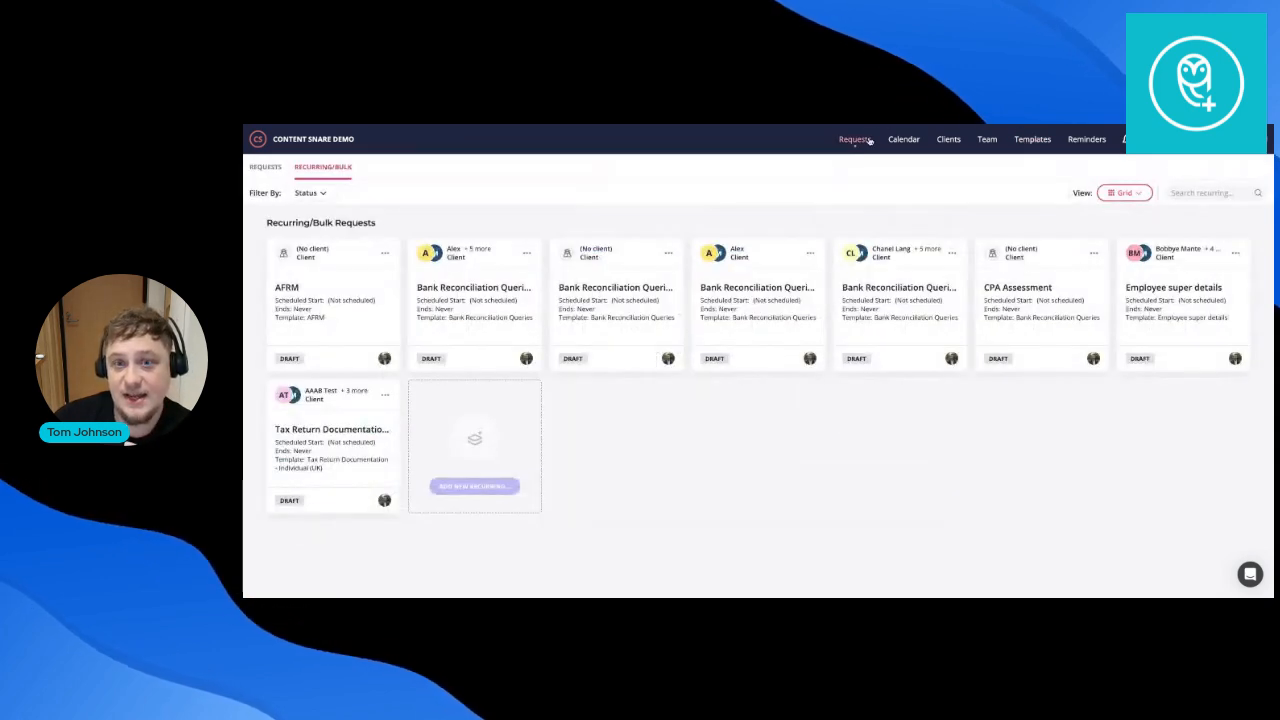
left_click(278, 168)
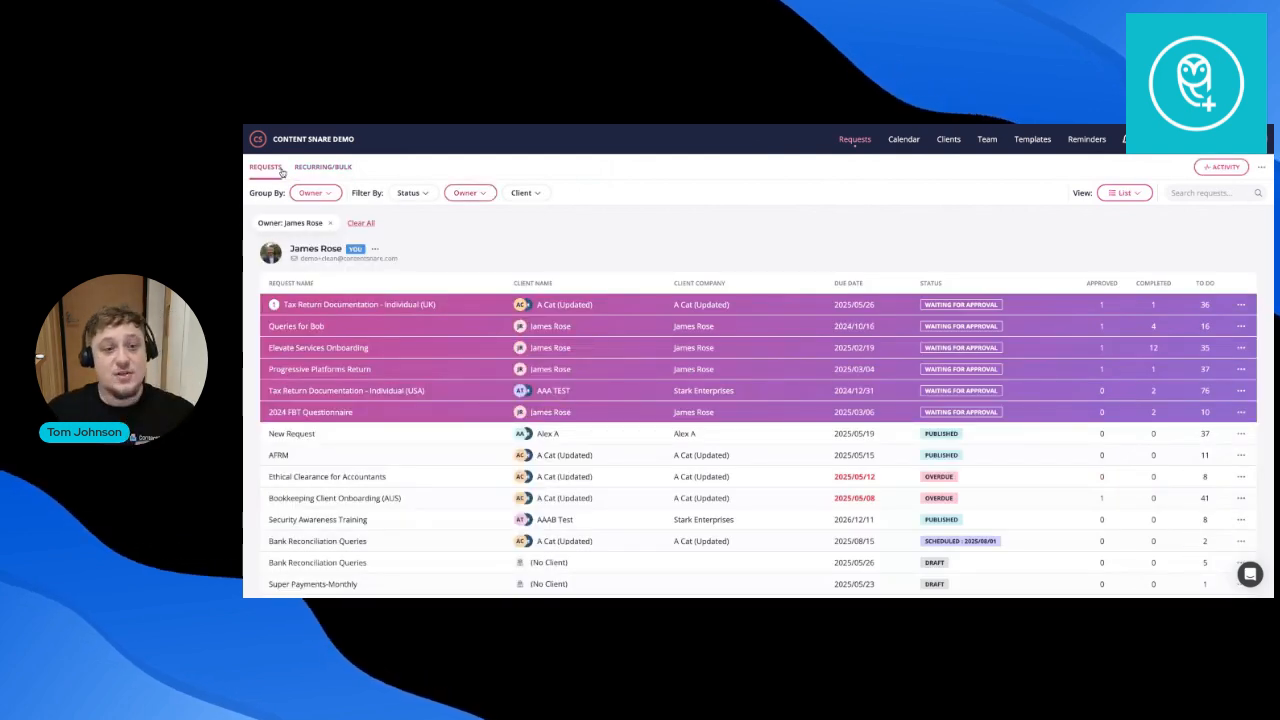